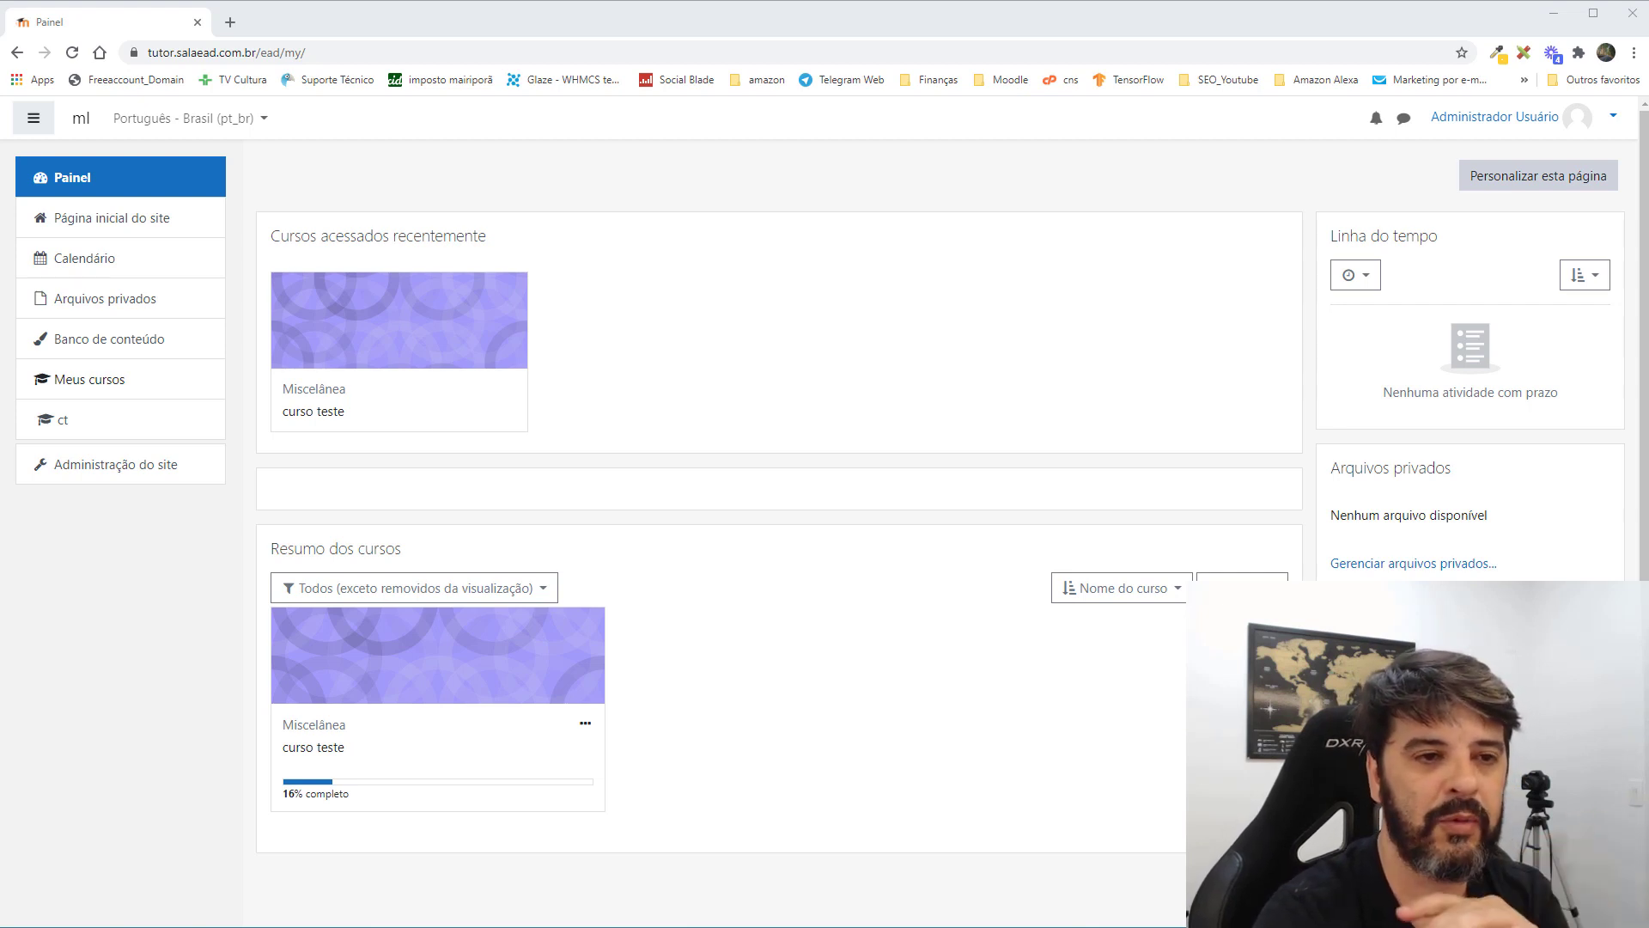
Open the role definitions page (Definir papéis) in the user permissions section of the site administration.
left_click(724, 392)
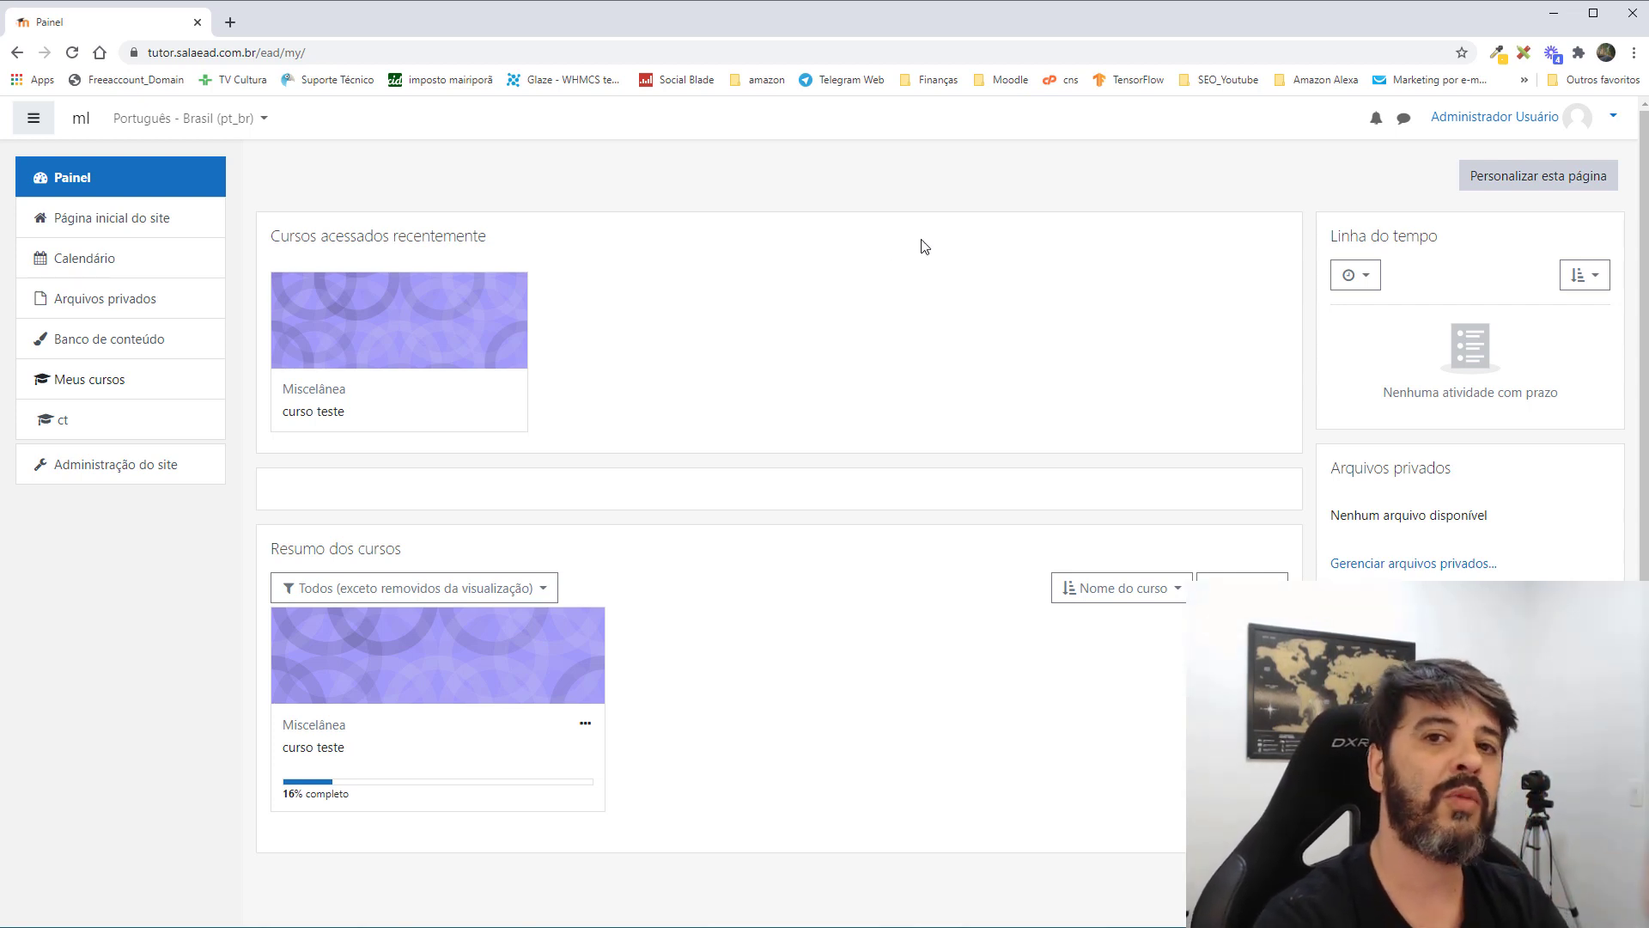
left_click(129, 473)
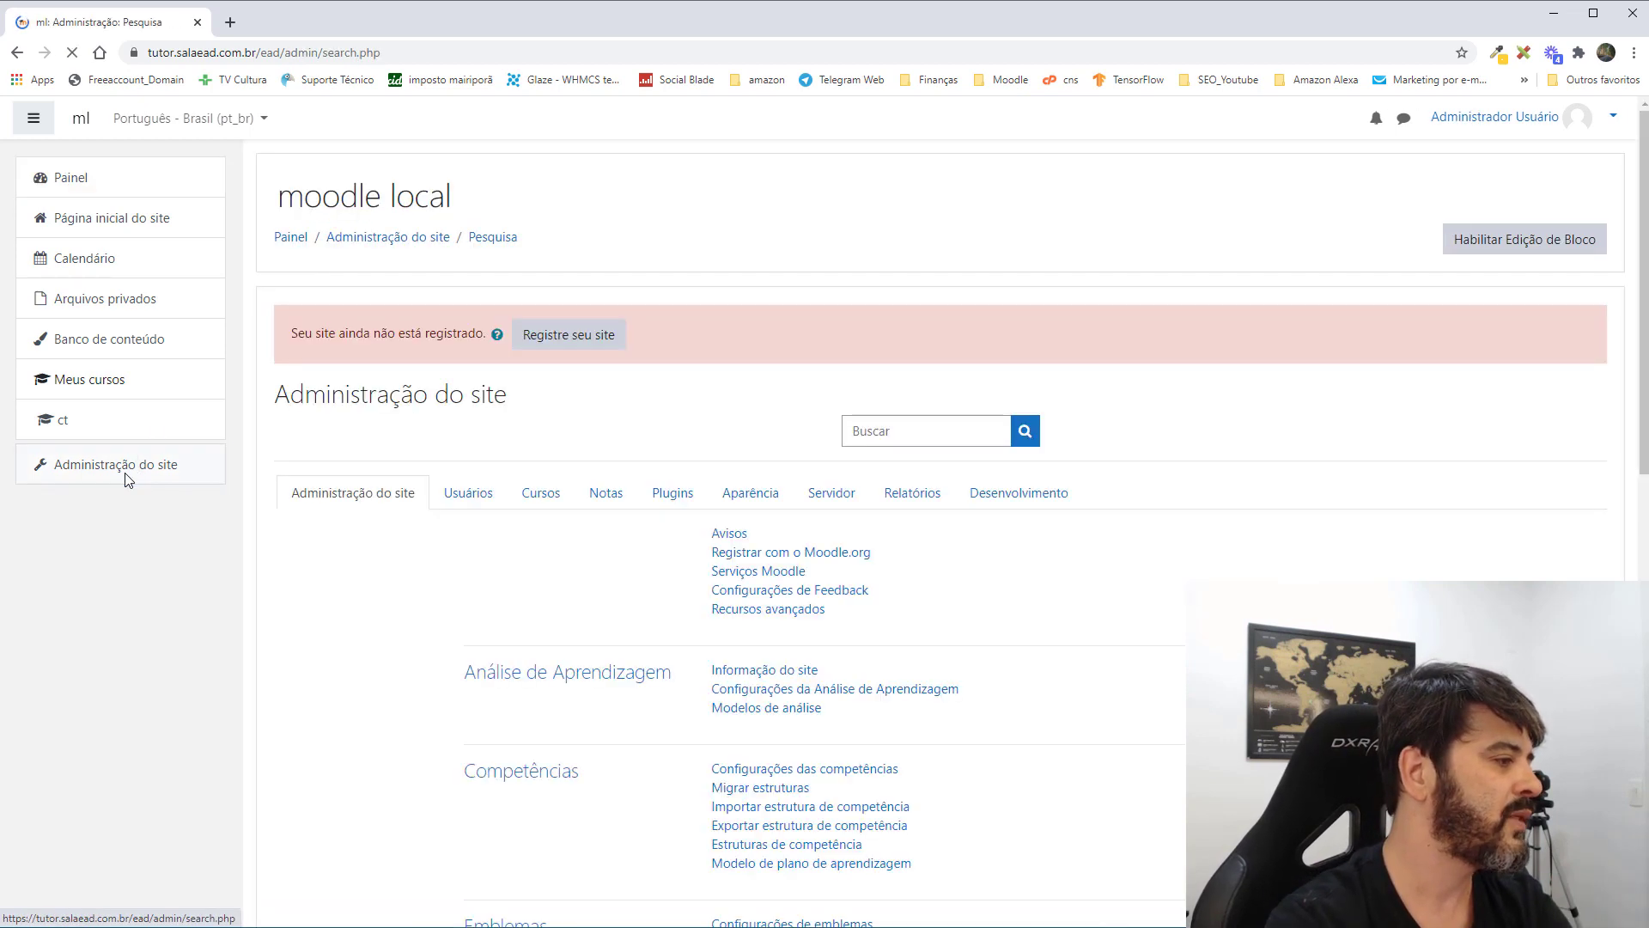
left_click(484, 511)
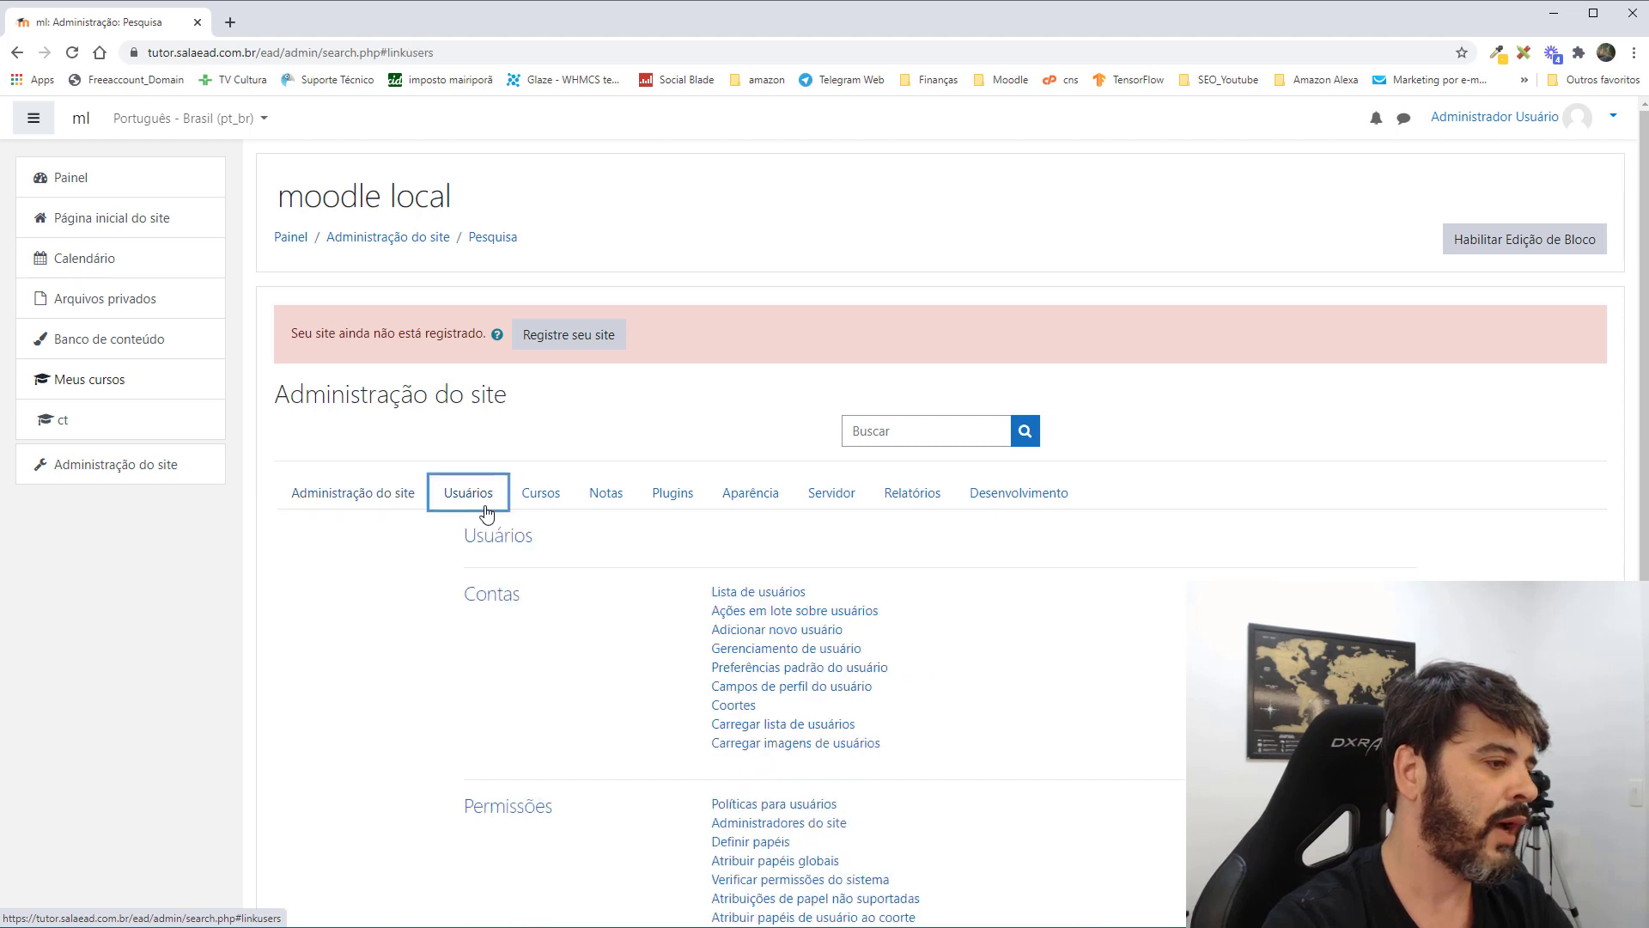
scroll(478, 685, "down", 2)
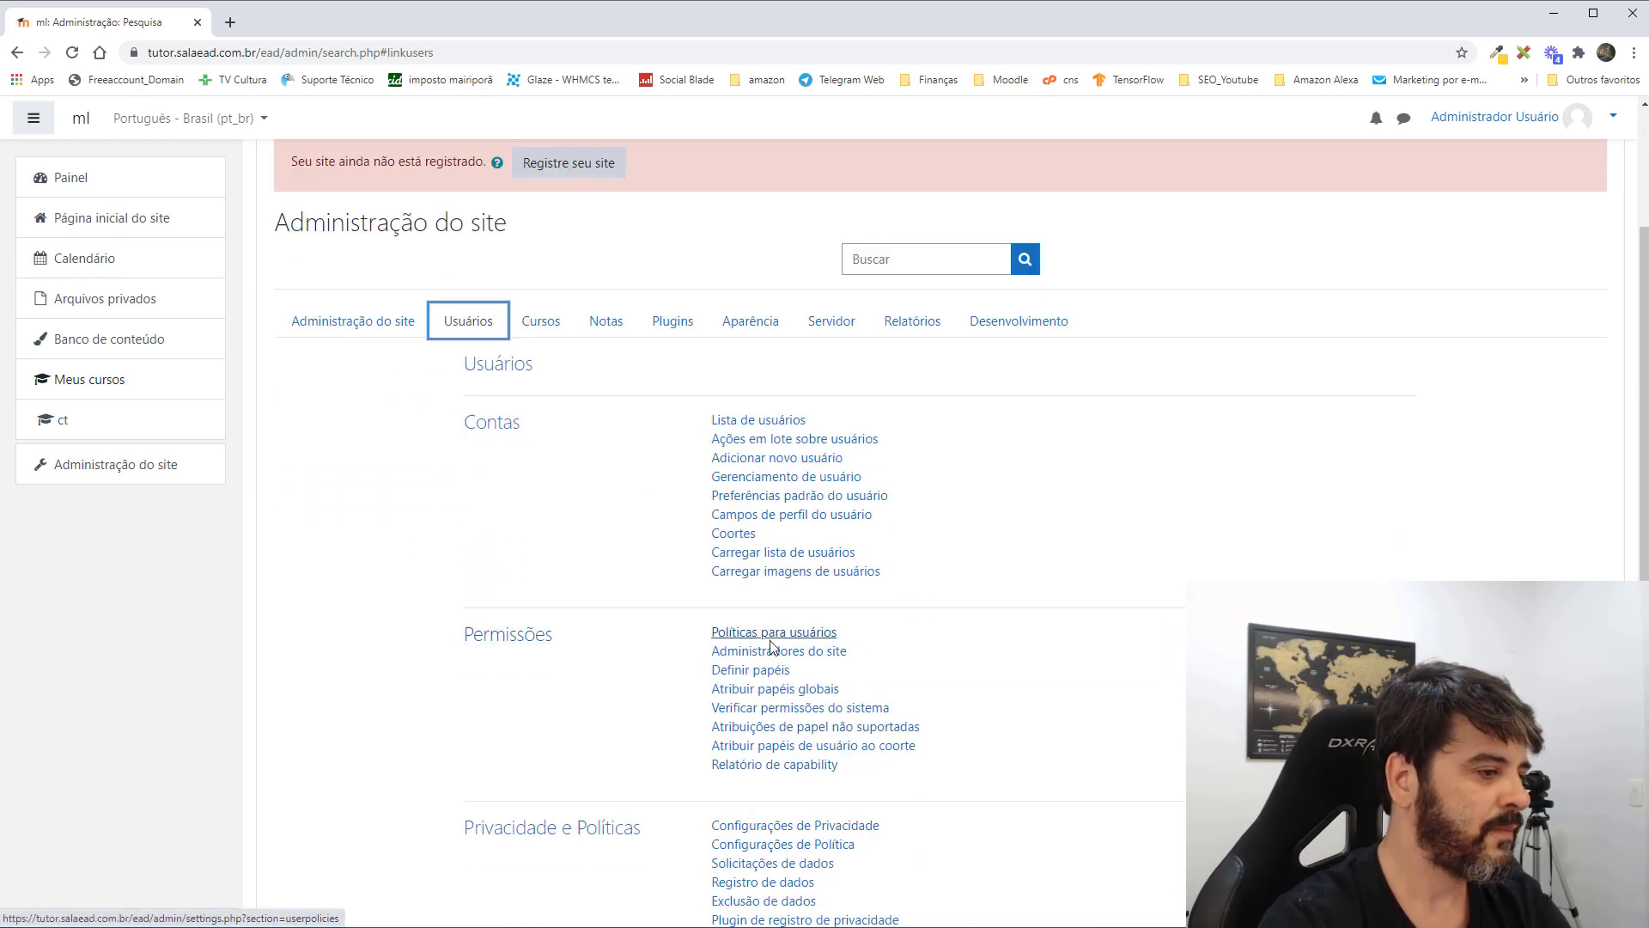
left_click(775, 676)
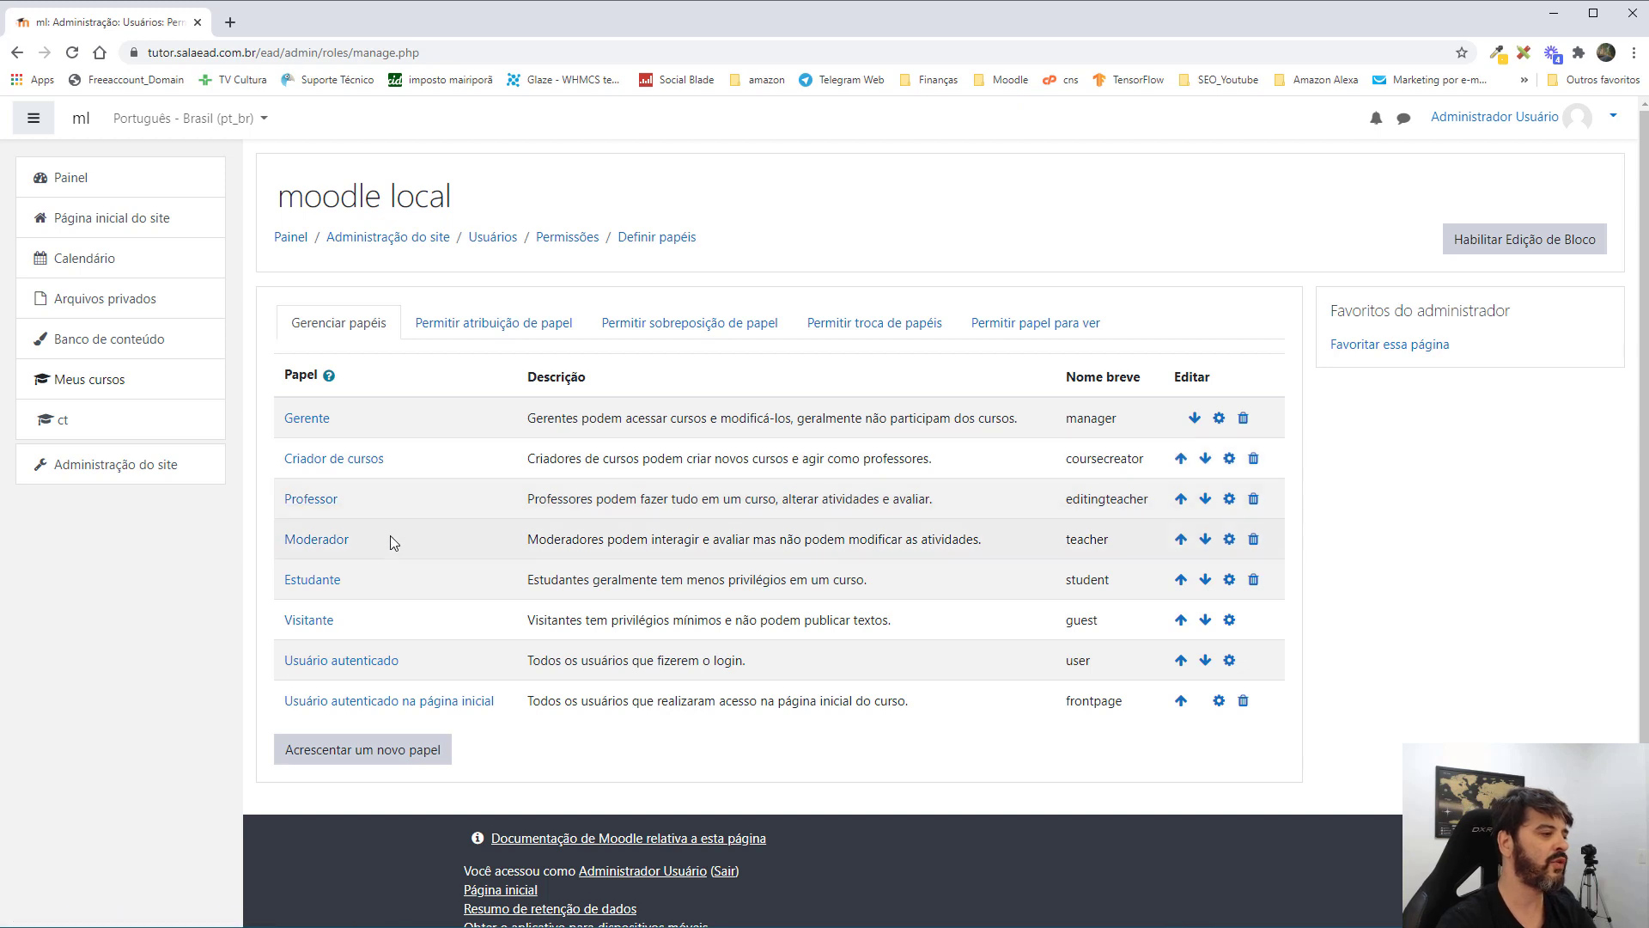
Start adding a new role with Sem papel as its base, without a preset file, and continue to its definition form.
left_click(381, 763)
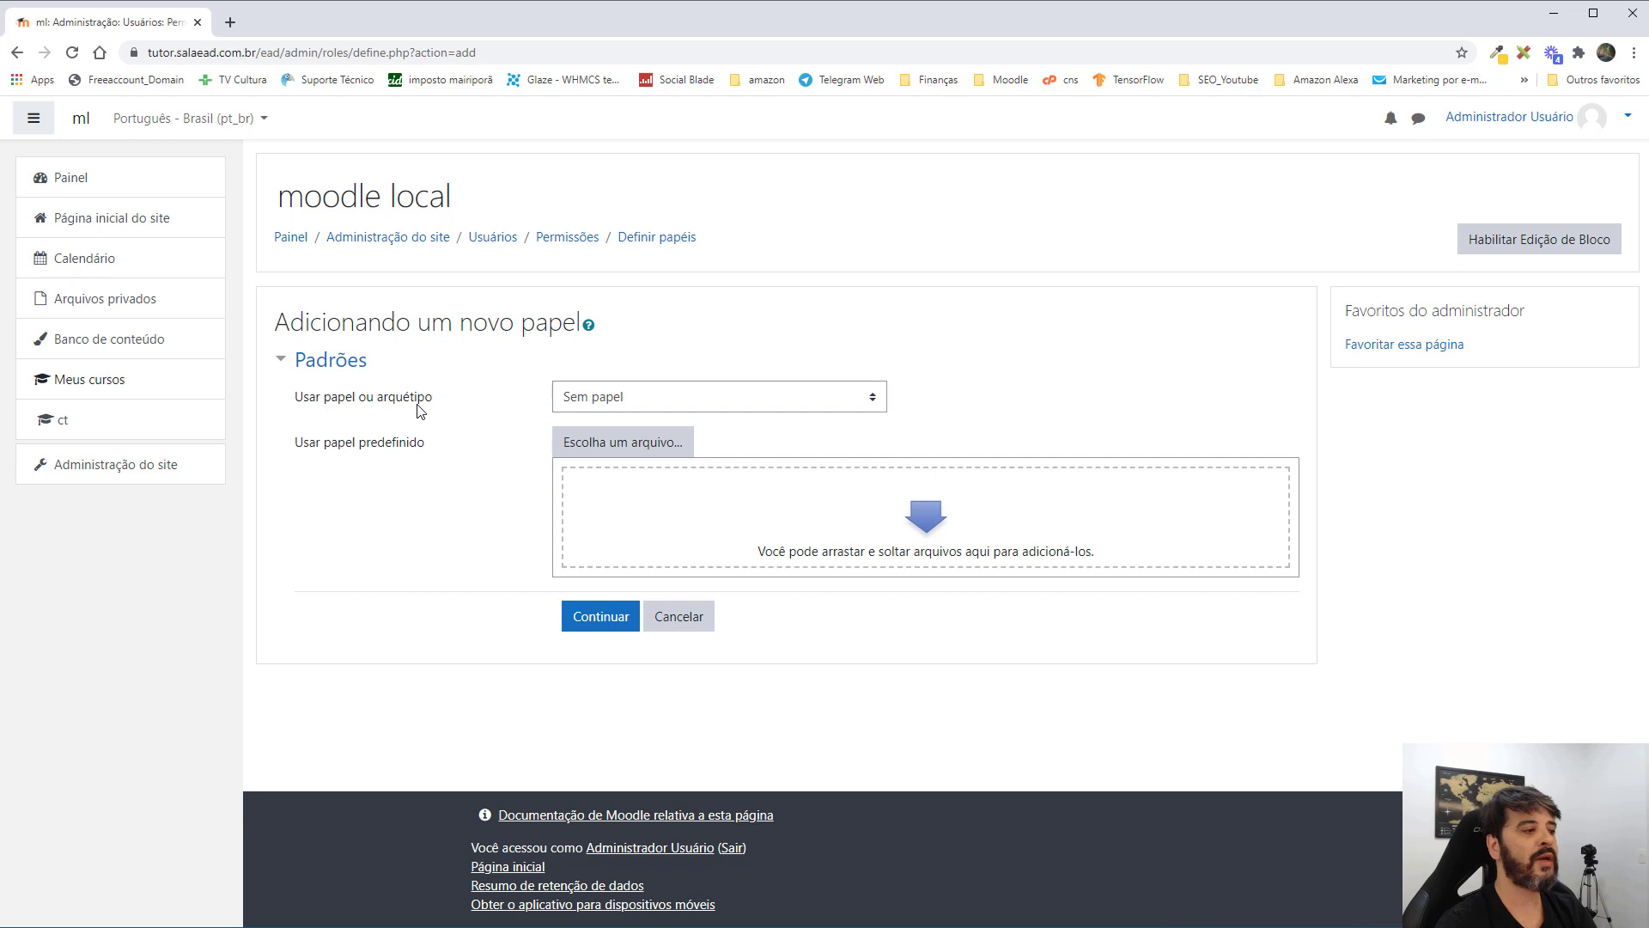
left_click(780, 402)
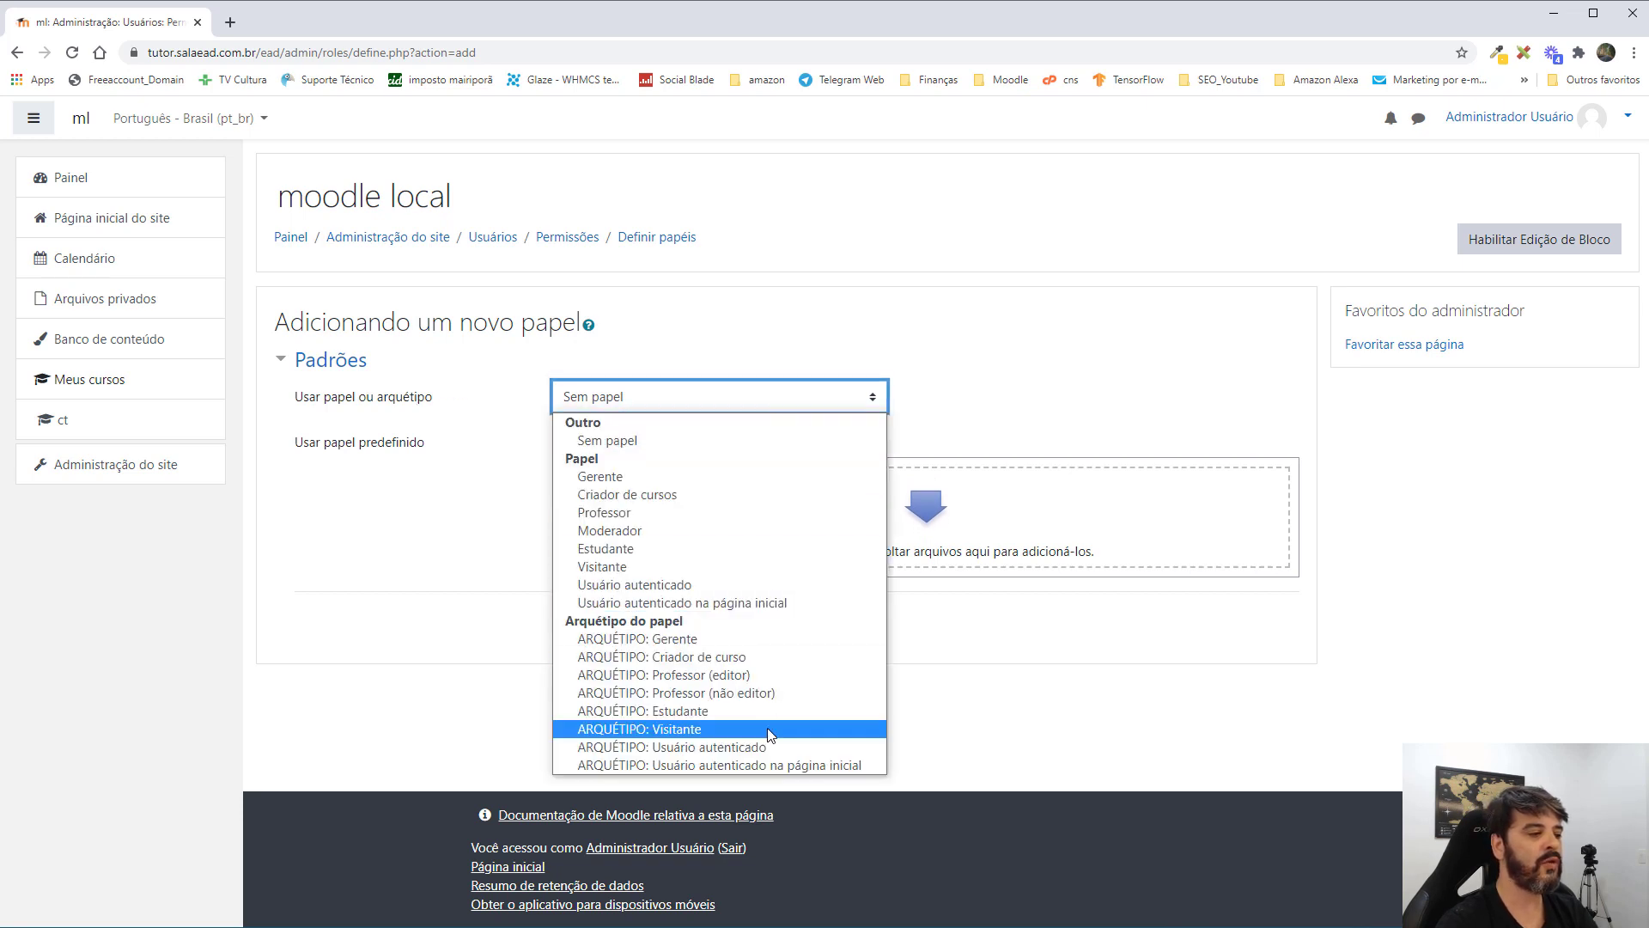
left_click(1022, 393)
left_click(1022, 393)
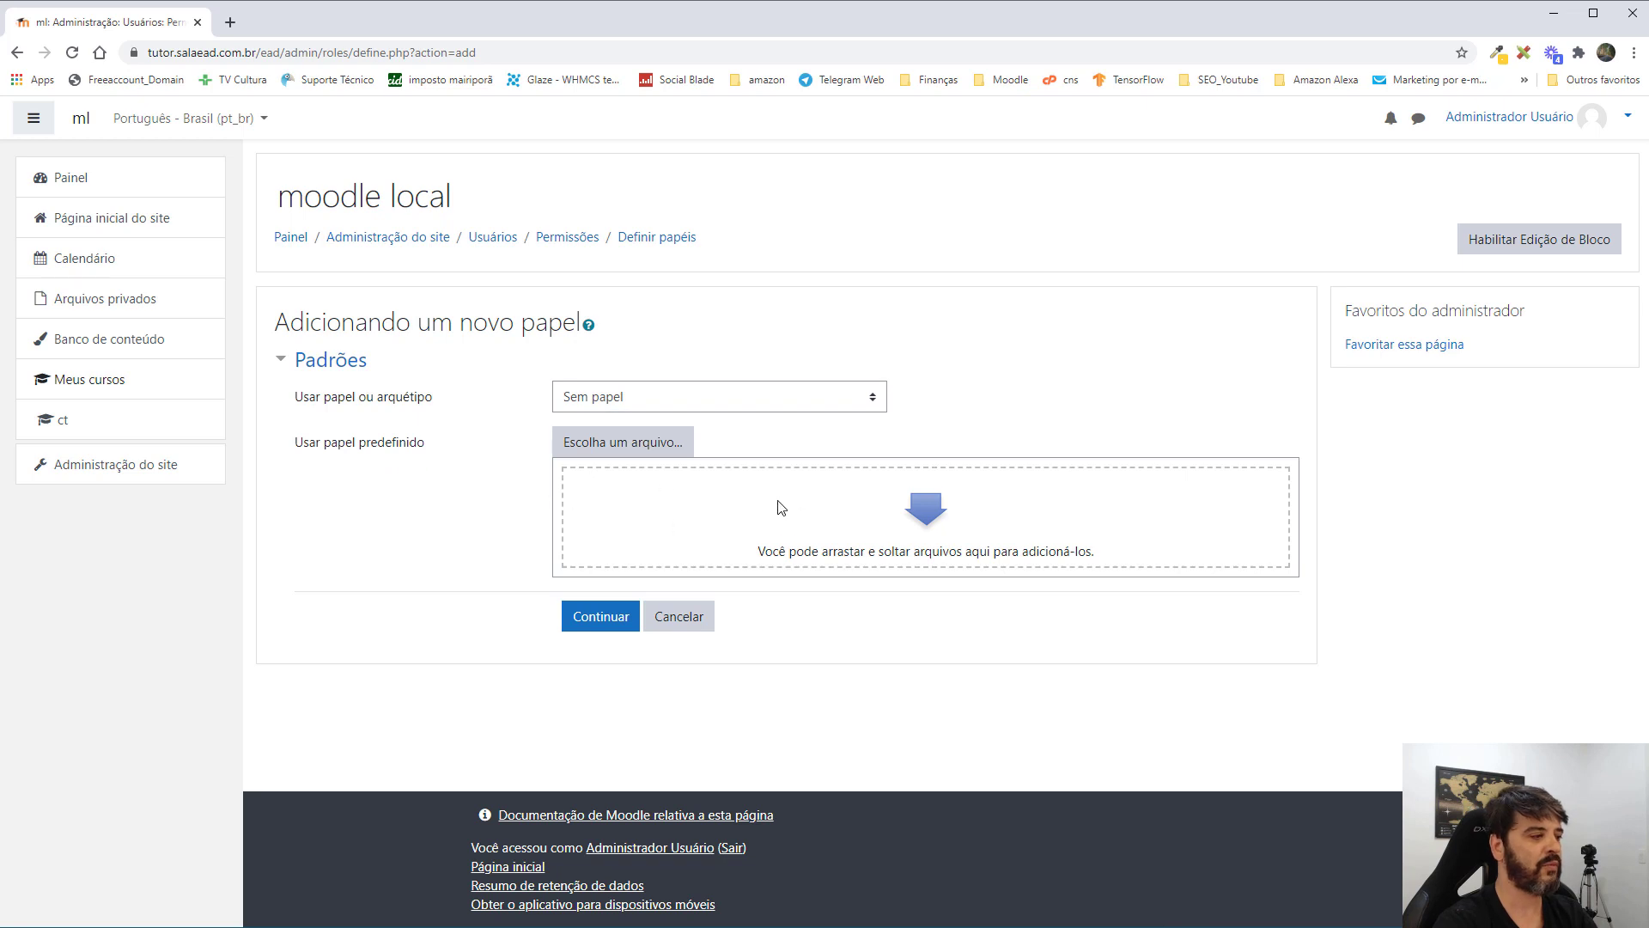
left_click(604, 620)
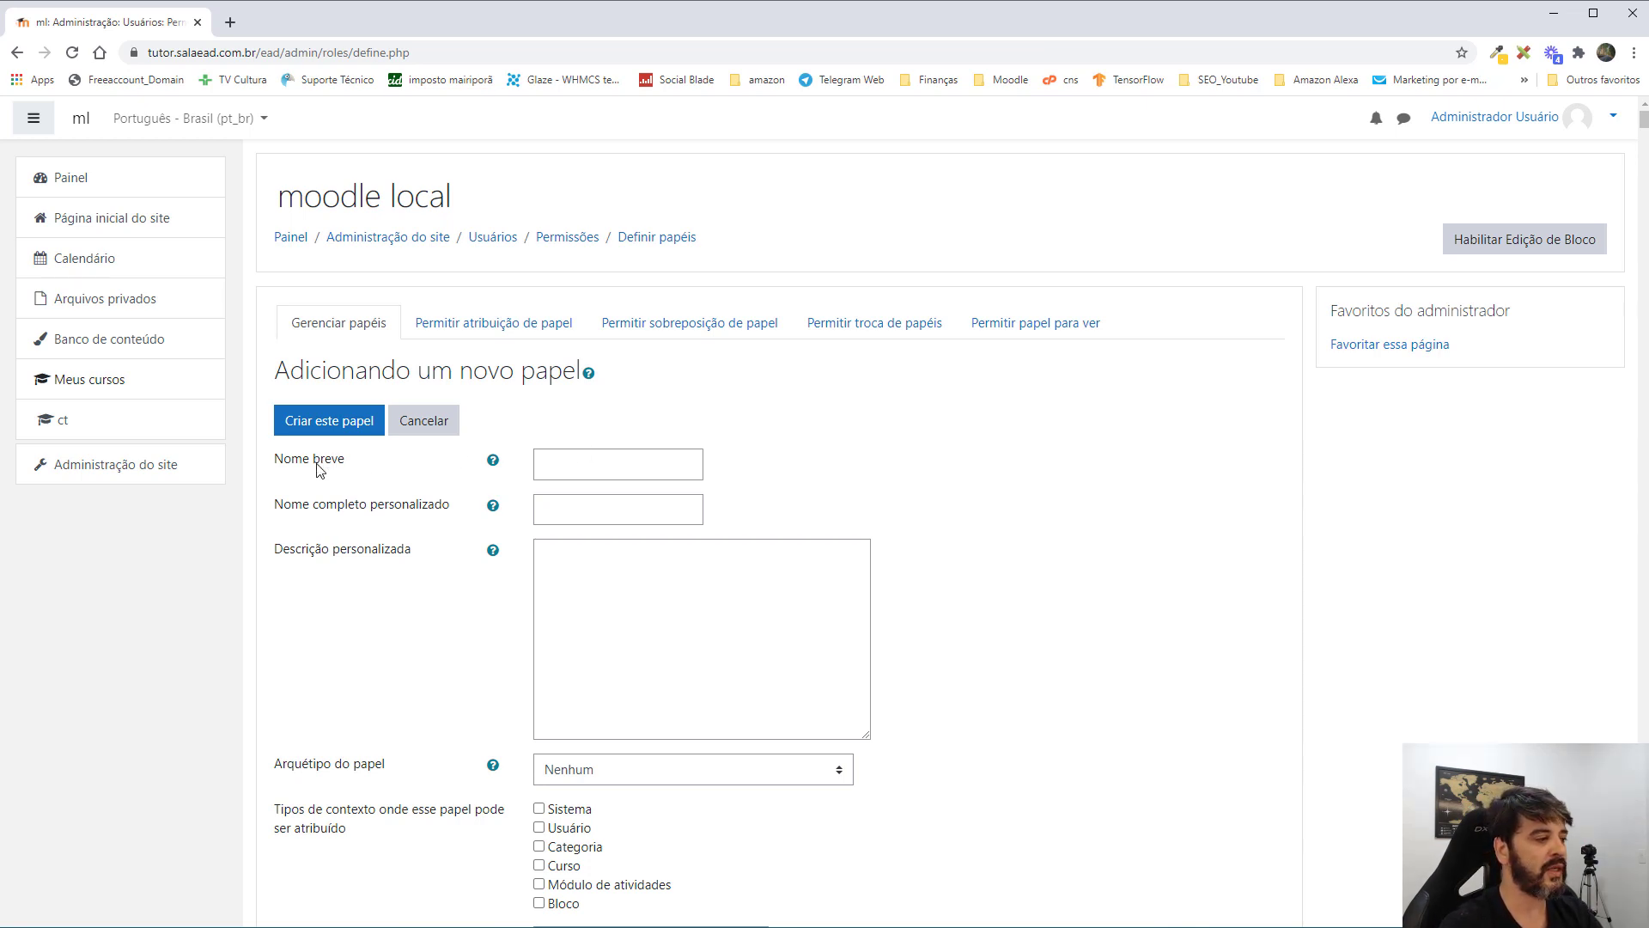
Set the new role's short name to "mentor" and its custom full name to "Mentor".
left_click_drag(313, 464, 346, 466)
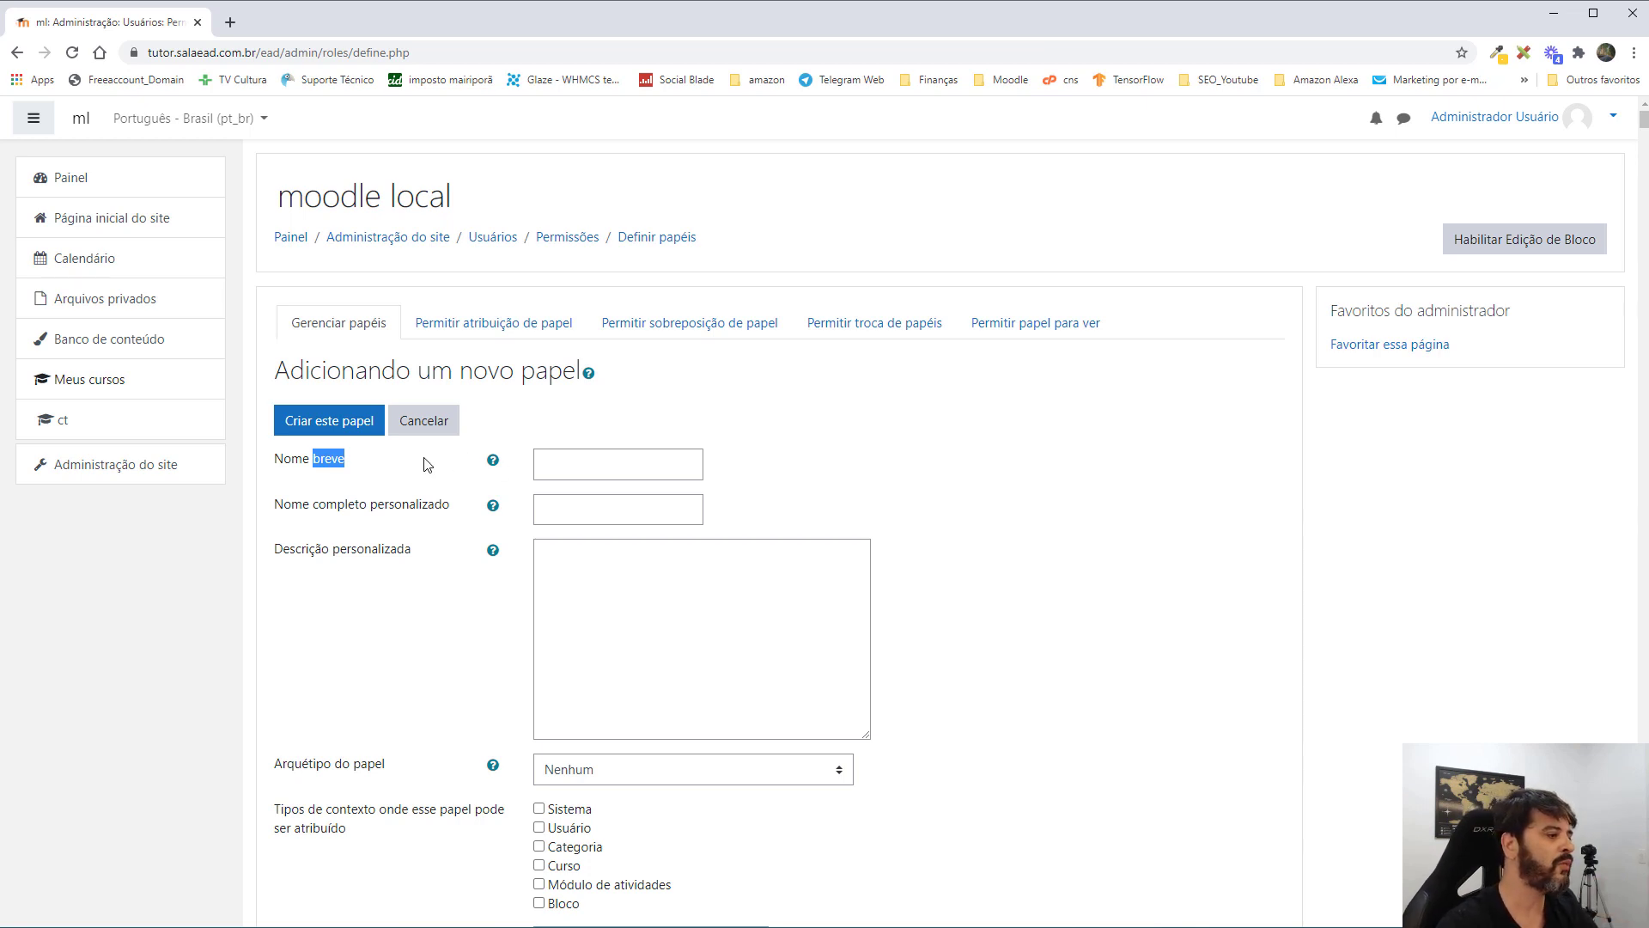
left_click(378, 478)
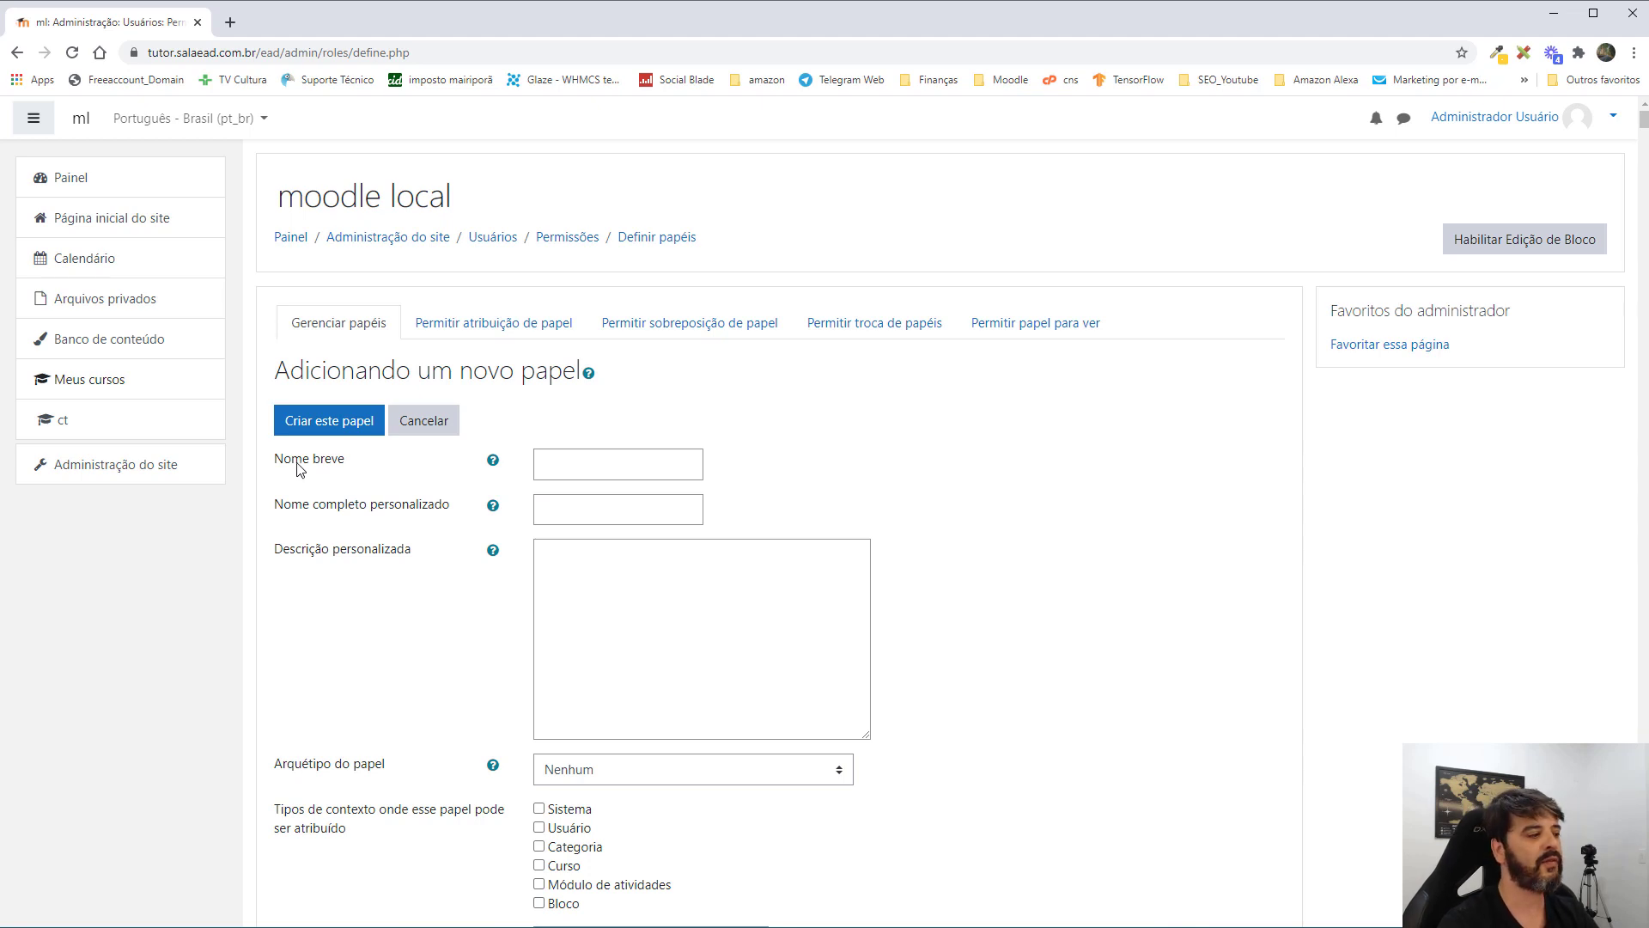
left_click(551, 463)
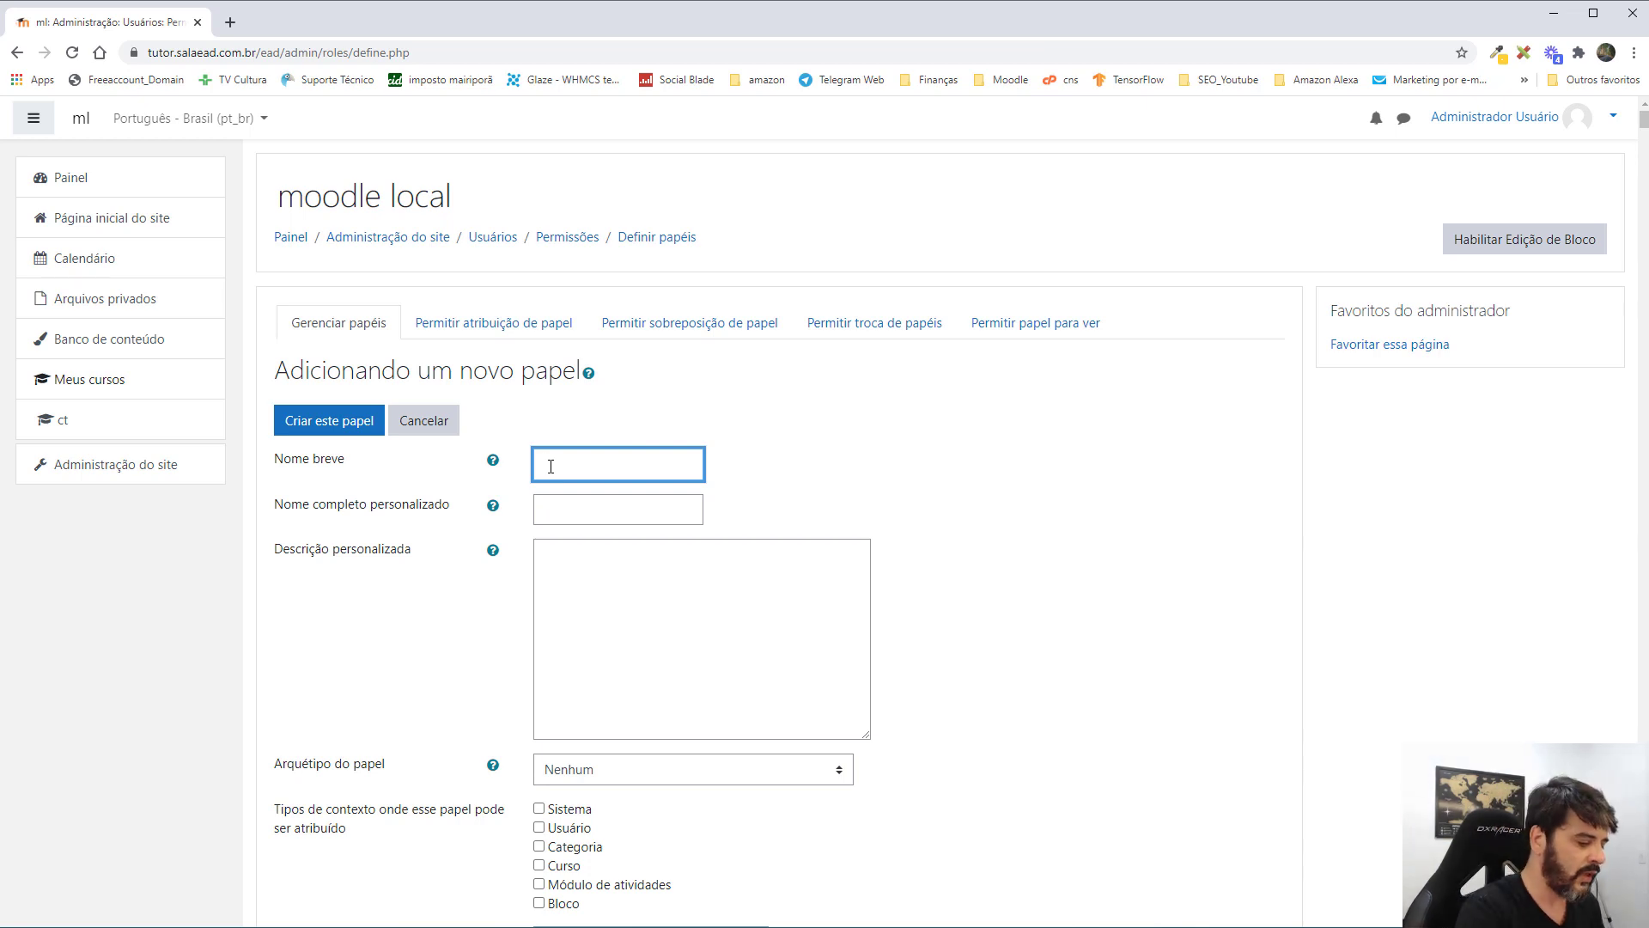
type("mentor")
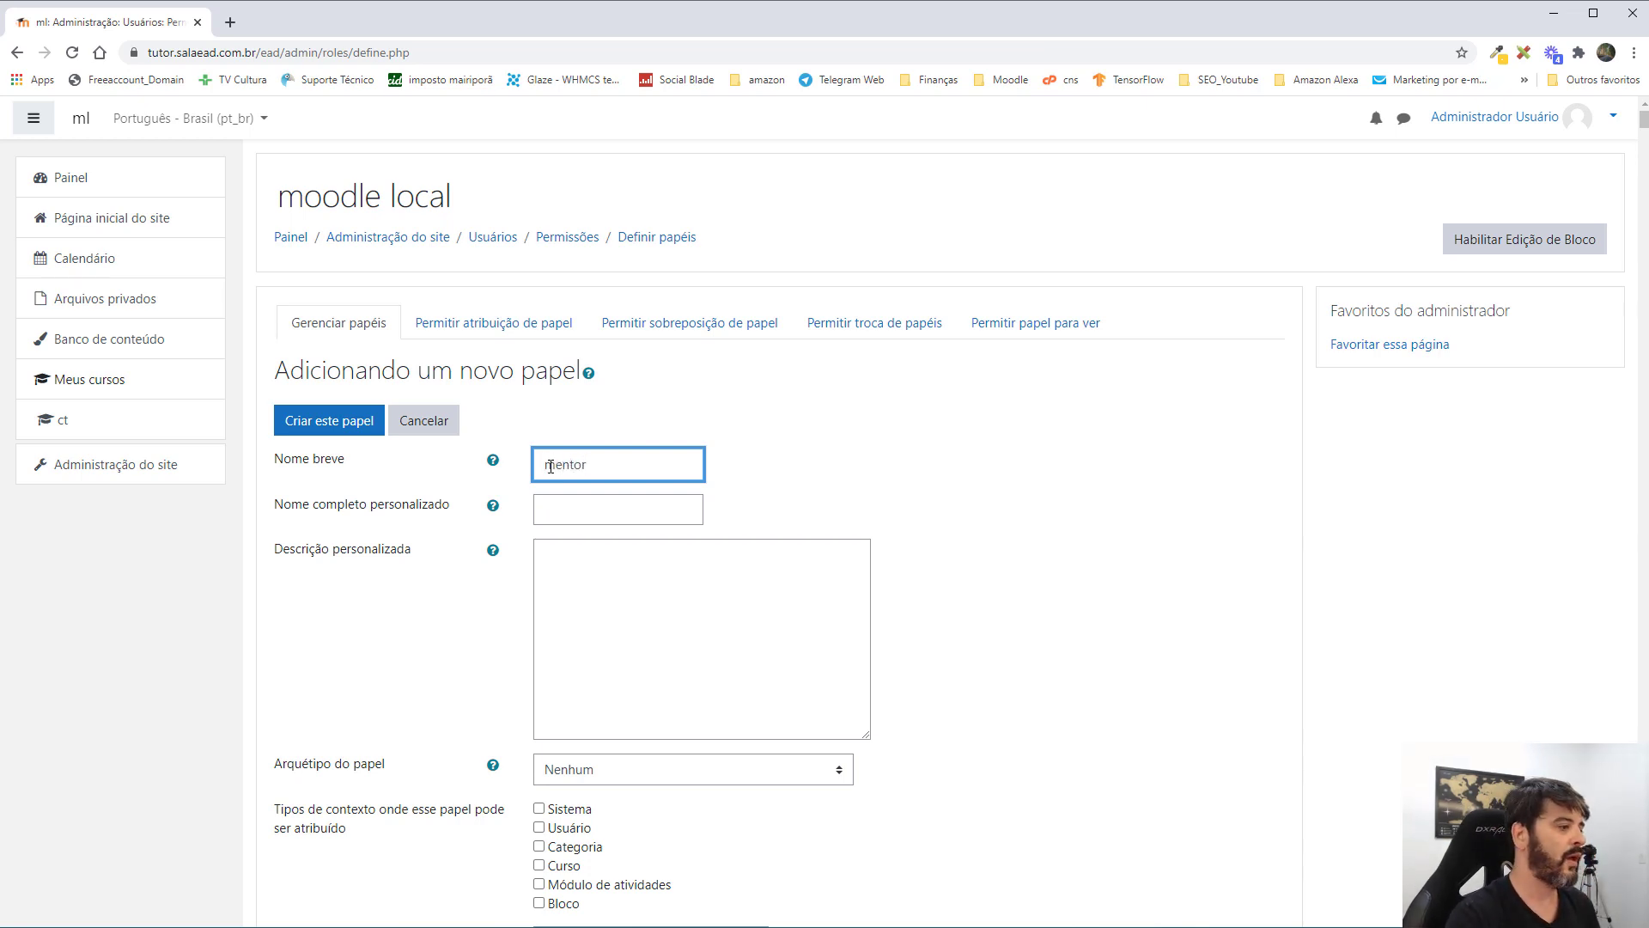
left_click(565, 512)
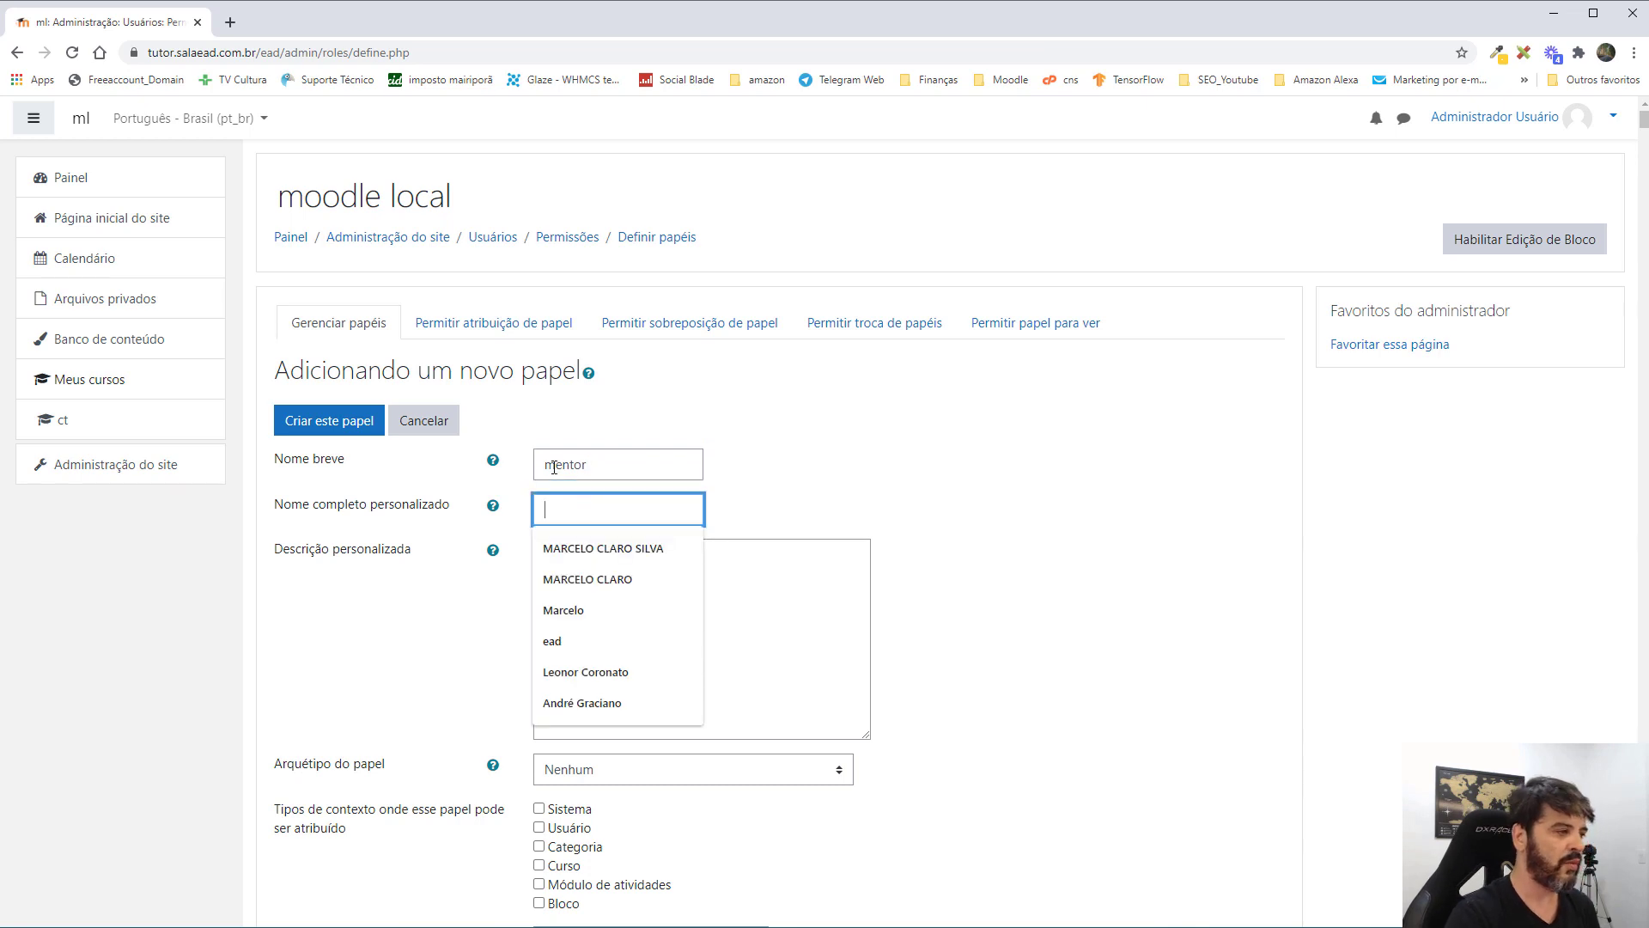
left_click(941, 458)
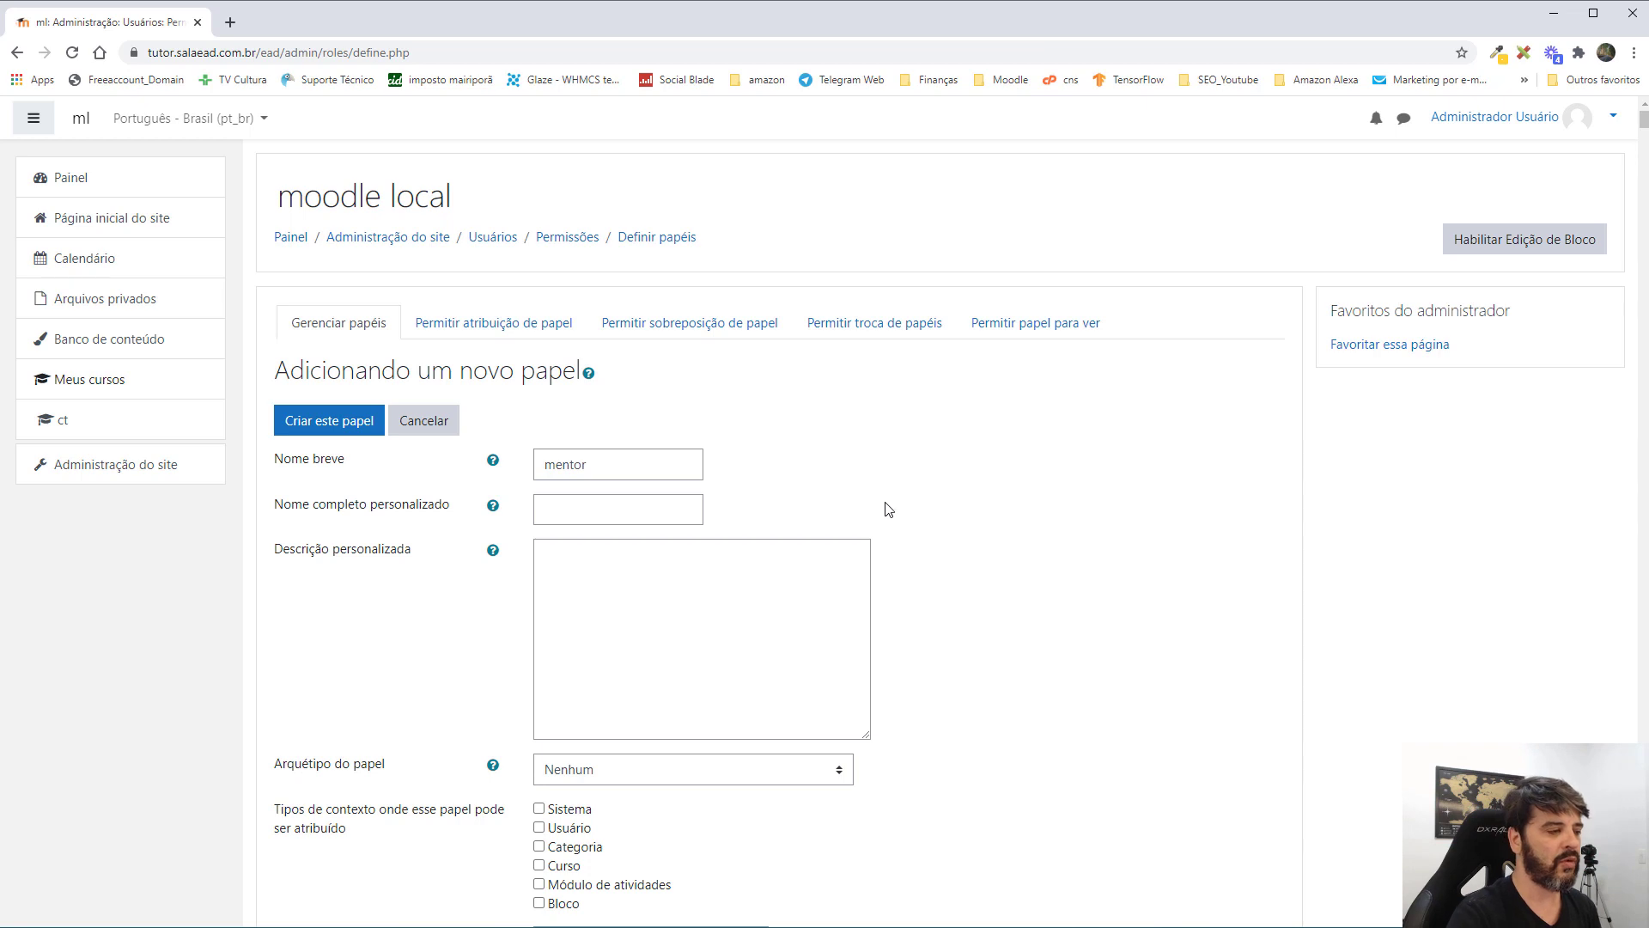
left_click(651, 512)
type("Mentor")
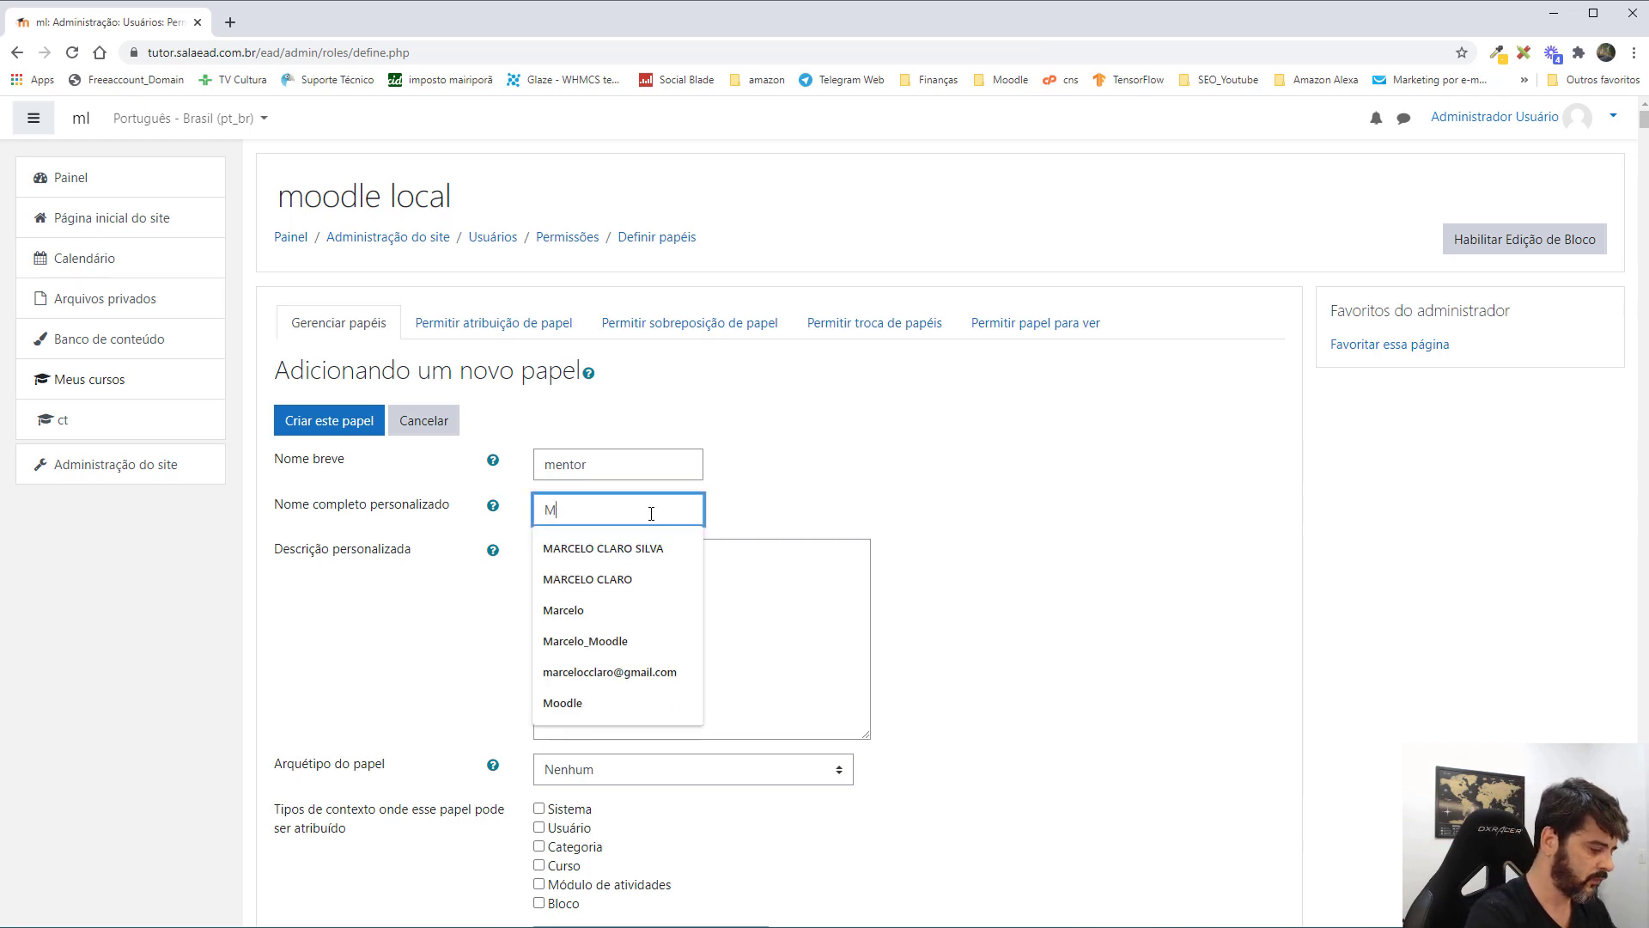
left_click(816, 481)
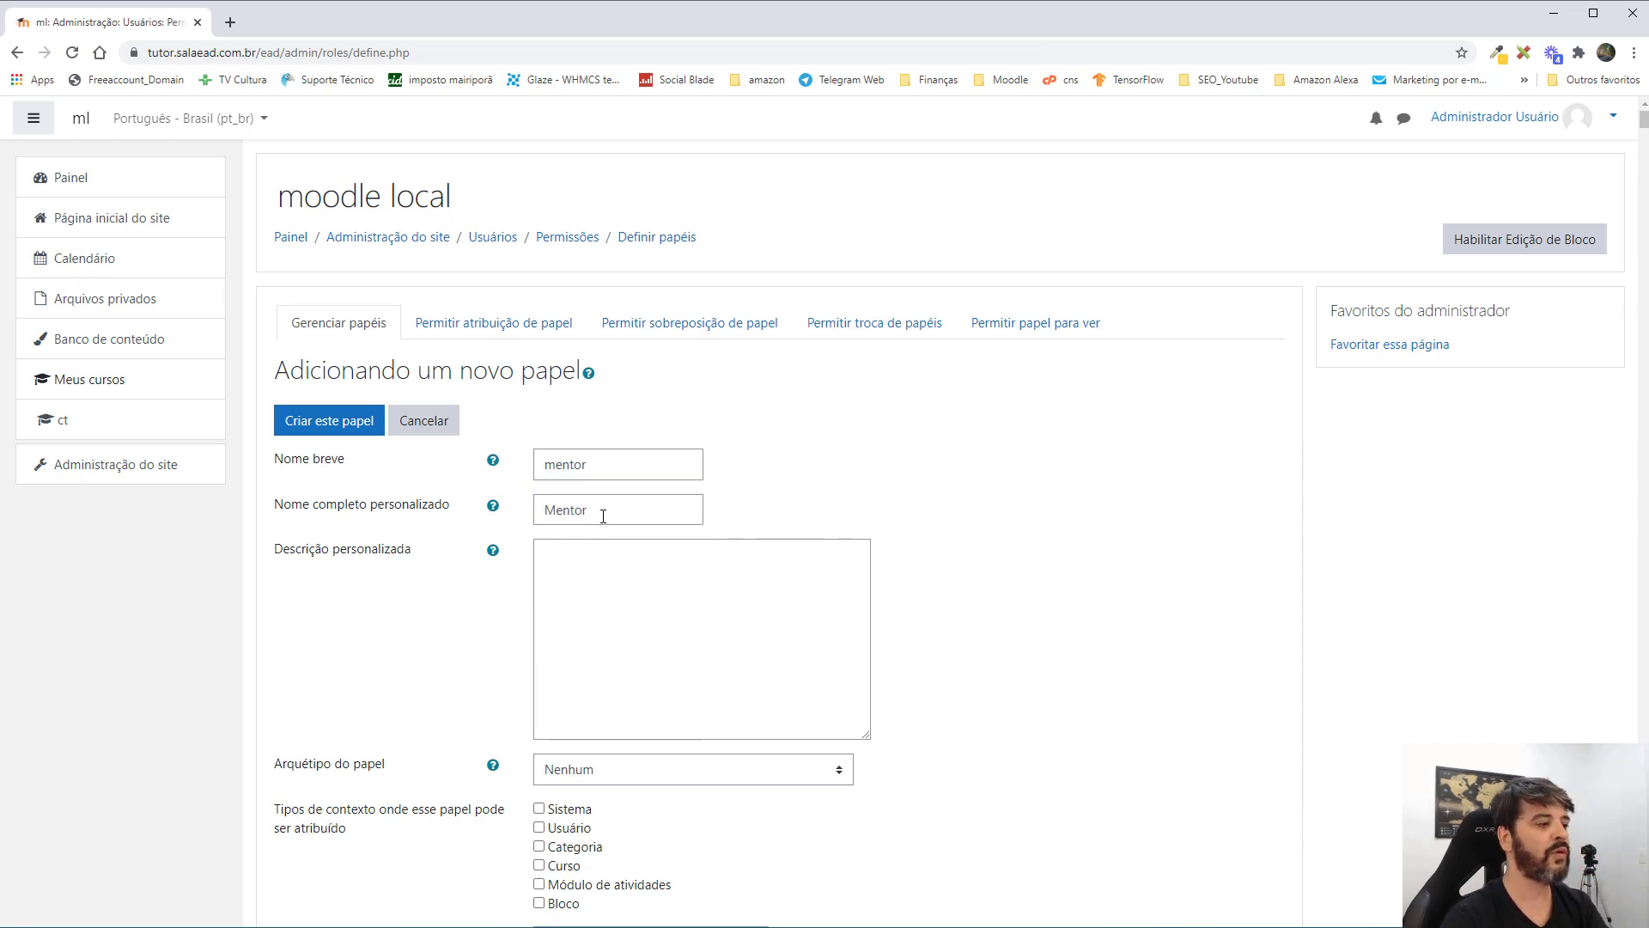
Allow the role to be assigned in the Usuário context type.
scroll(840, 492, "down", 4)
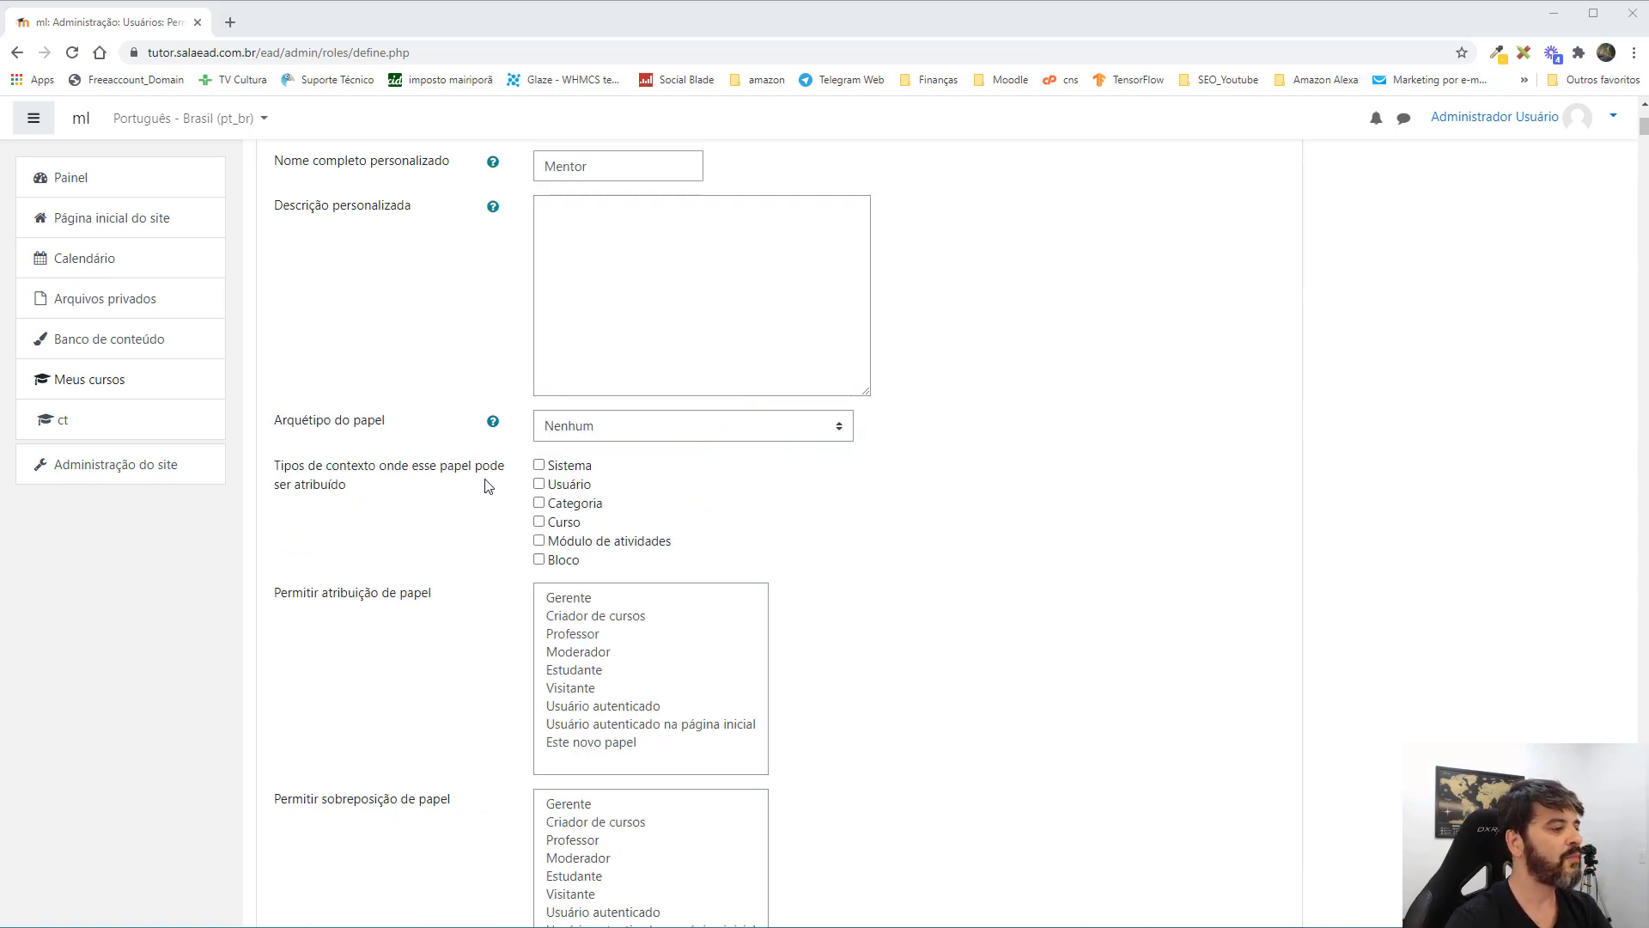
left_click(540, 484)
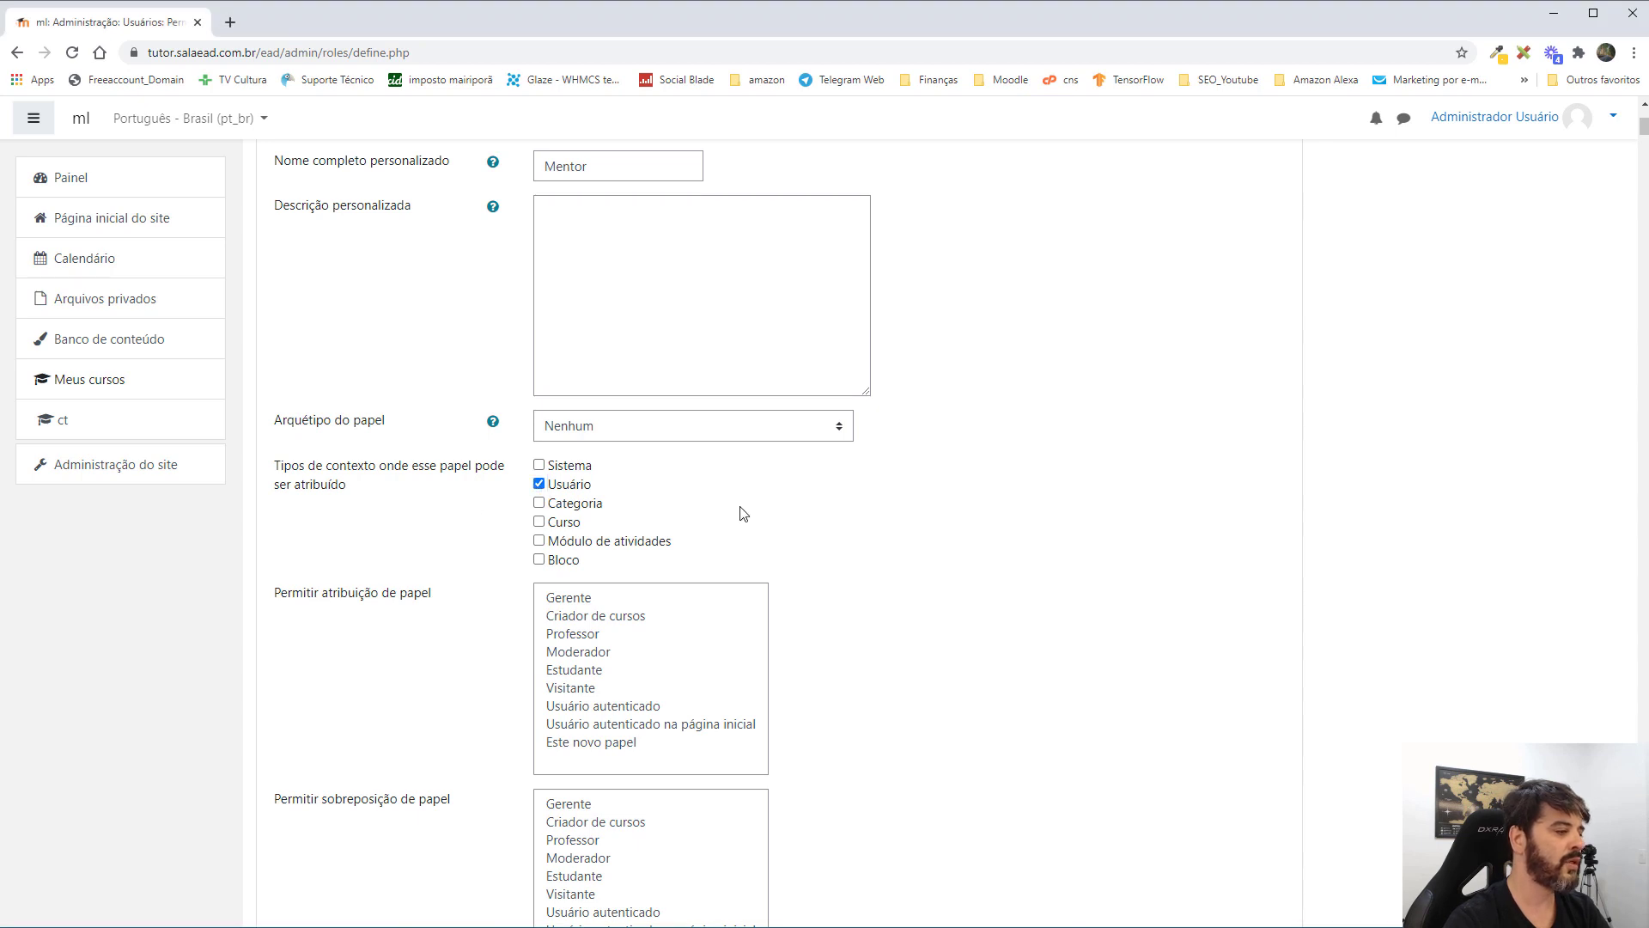
scroll(667, 512, "down", 1)
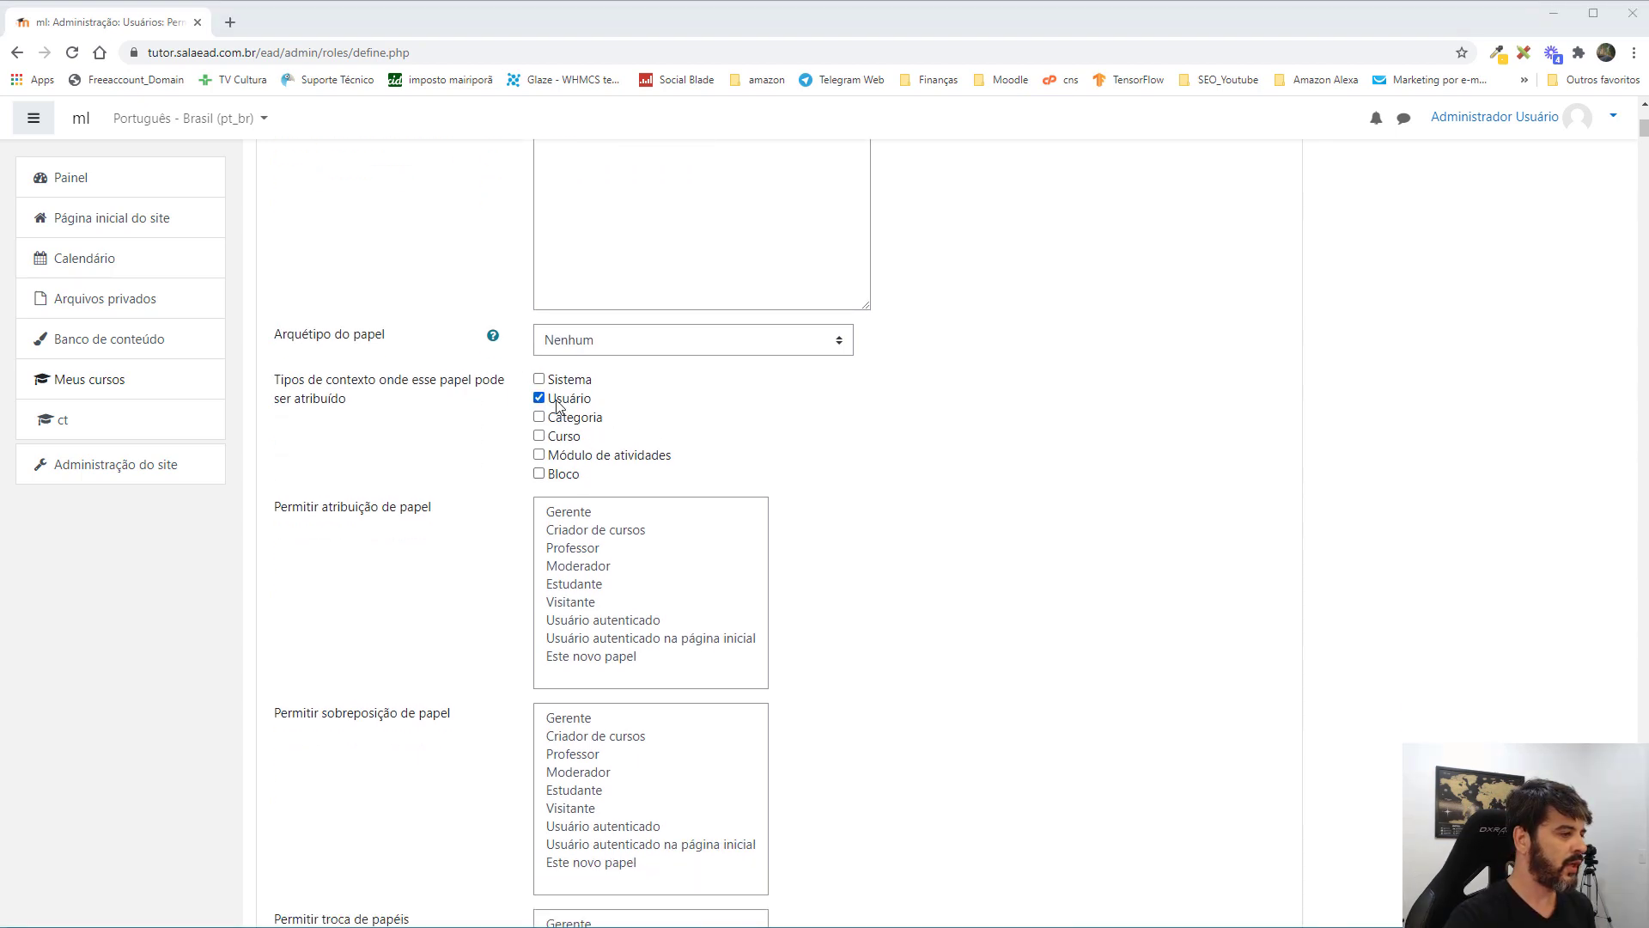
Filter the capabilities by "viewdetail" and set Visualizar perfil de usuário (moodle/user:viewdetails) to Permitir.
scroll(859, 479, "down", 3)
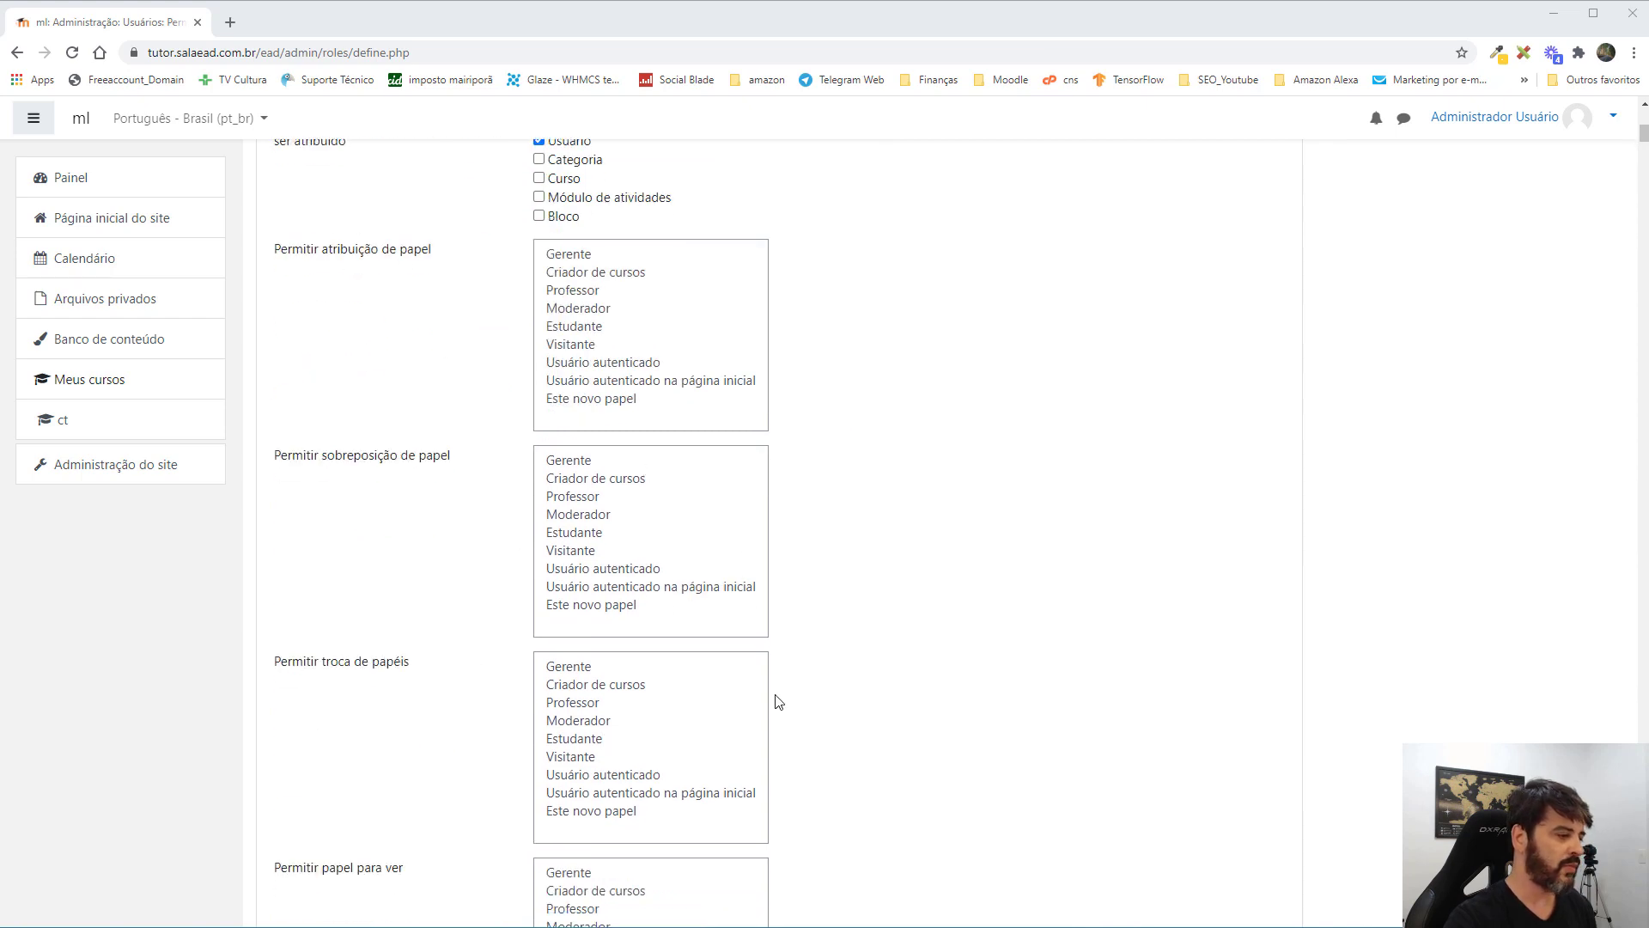
scroll(775, 698, "down", 3)
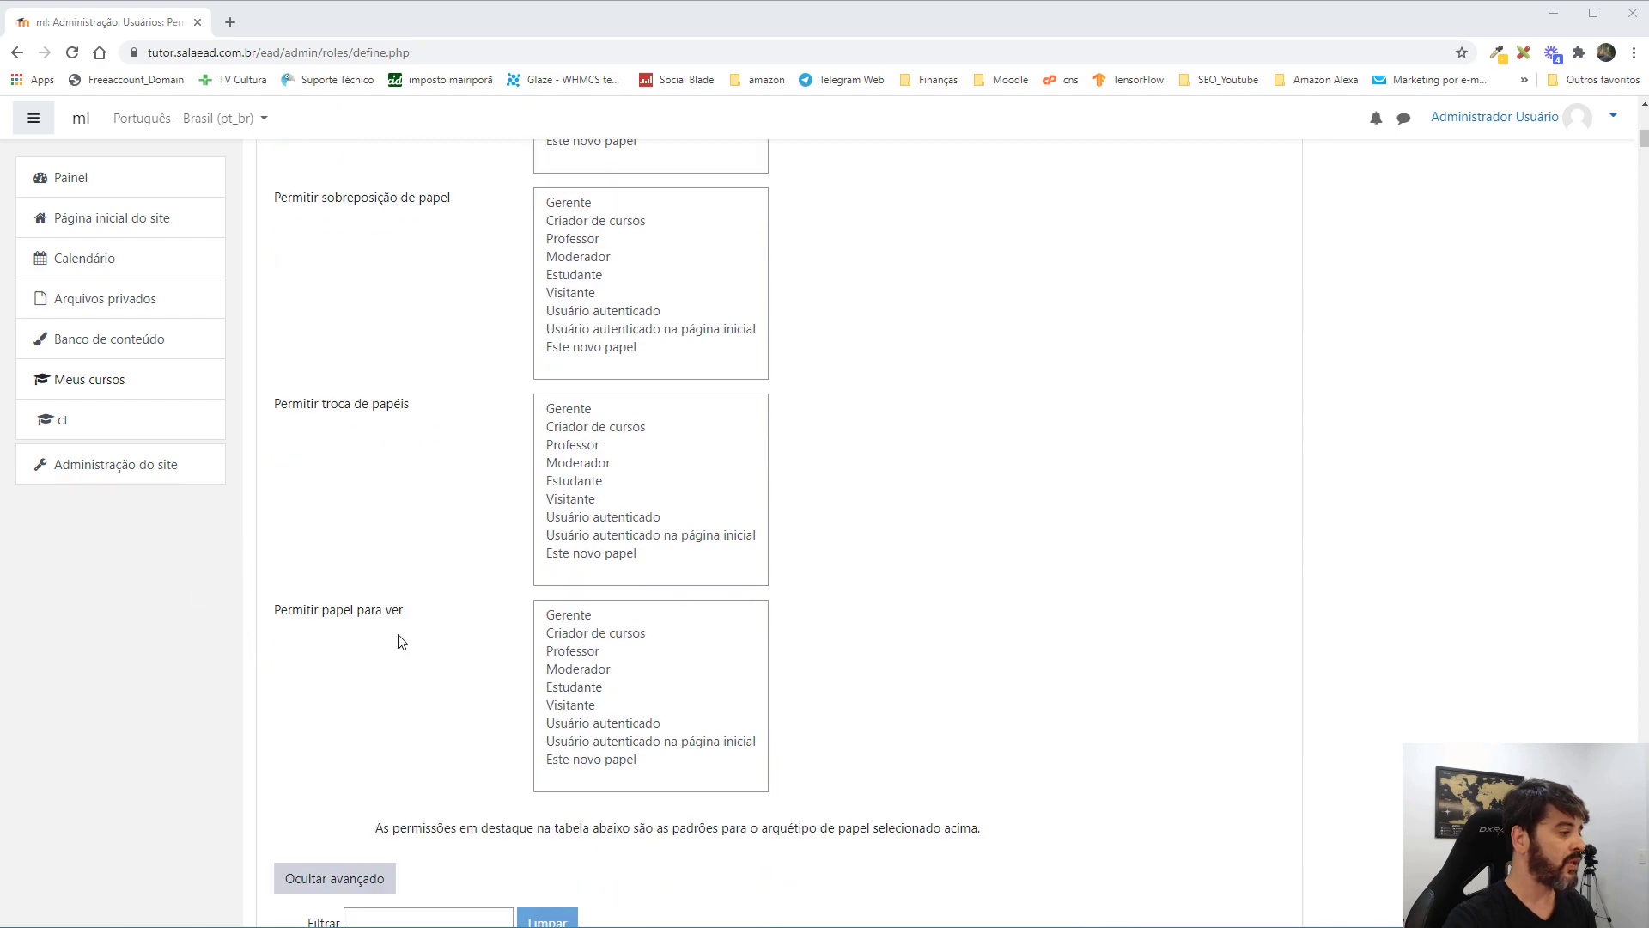
scroll(898, 604, "down", 6)
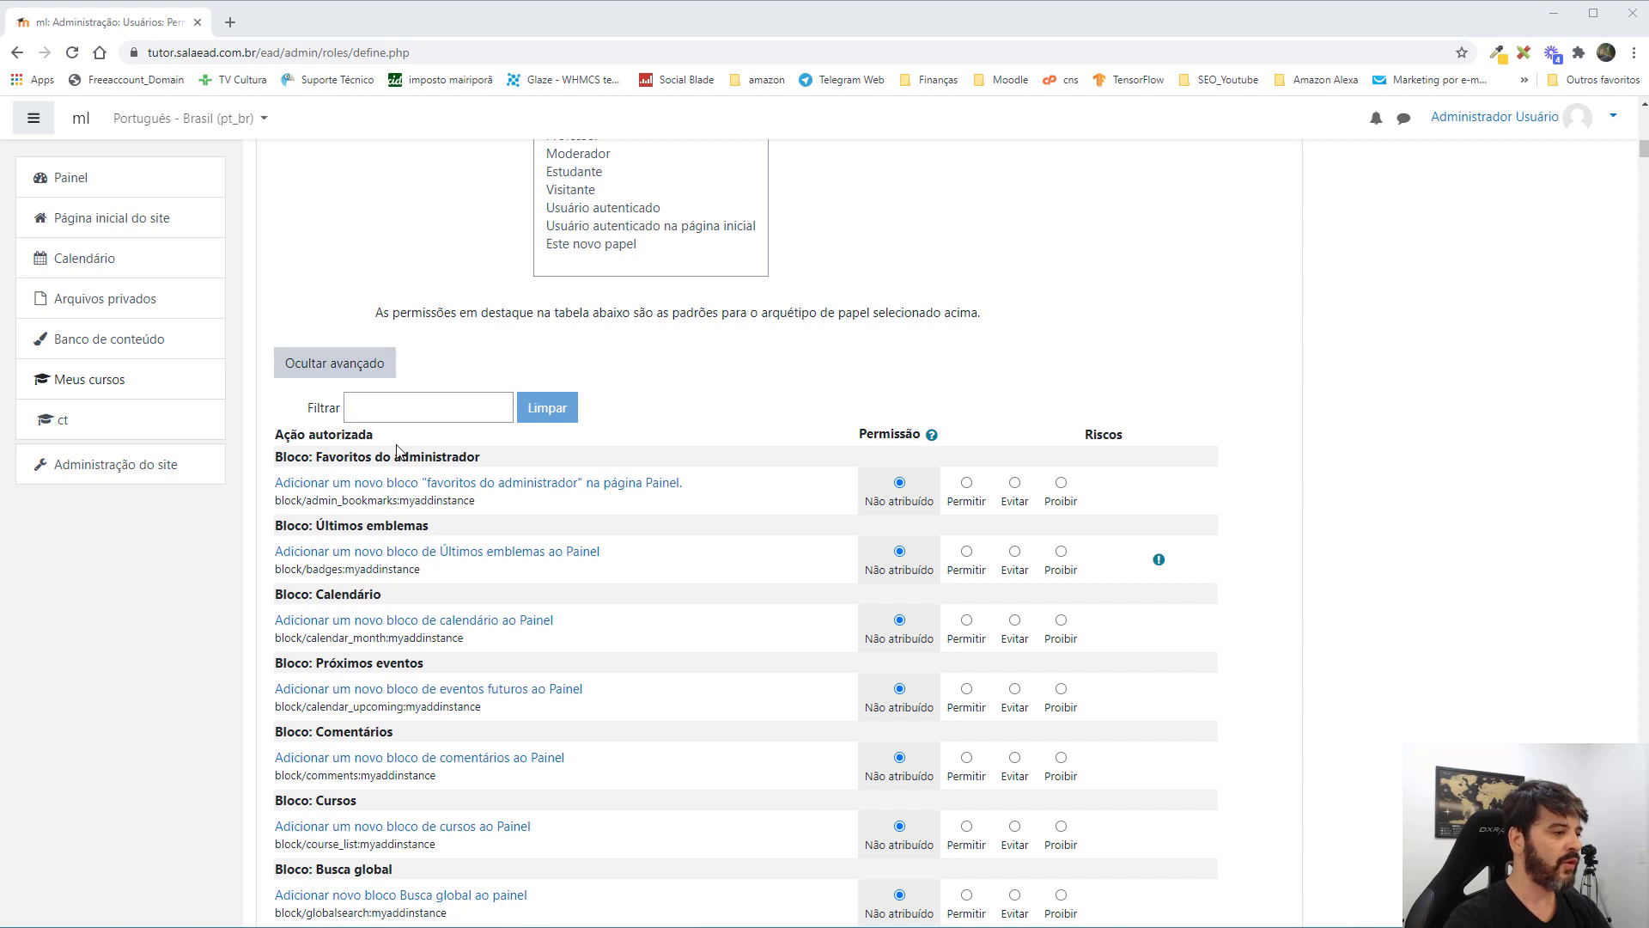
scroll(721, 409, "down", 2)
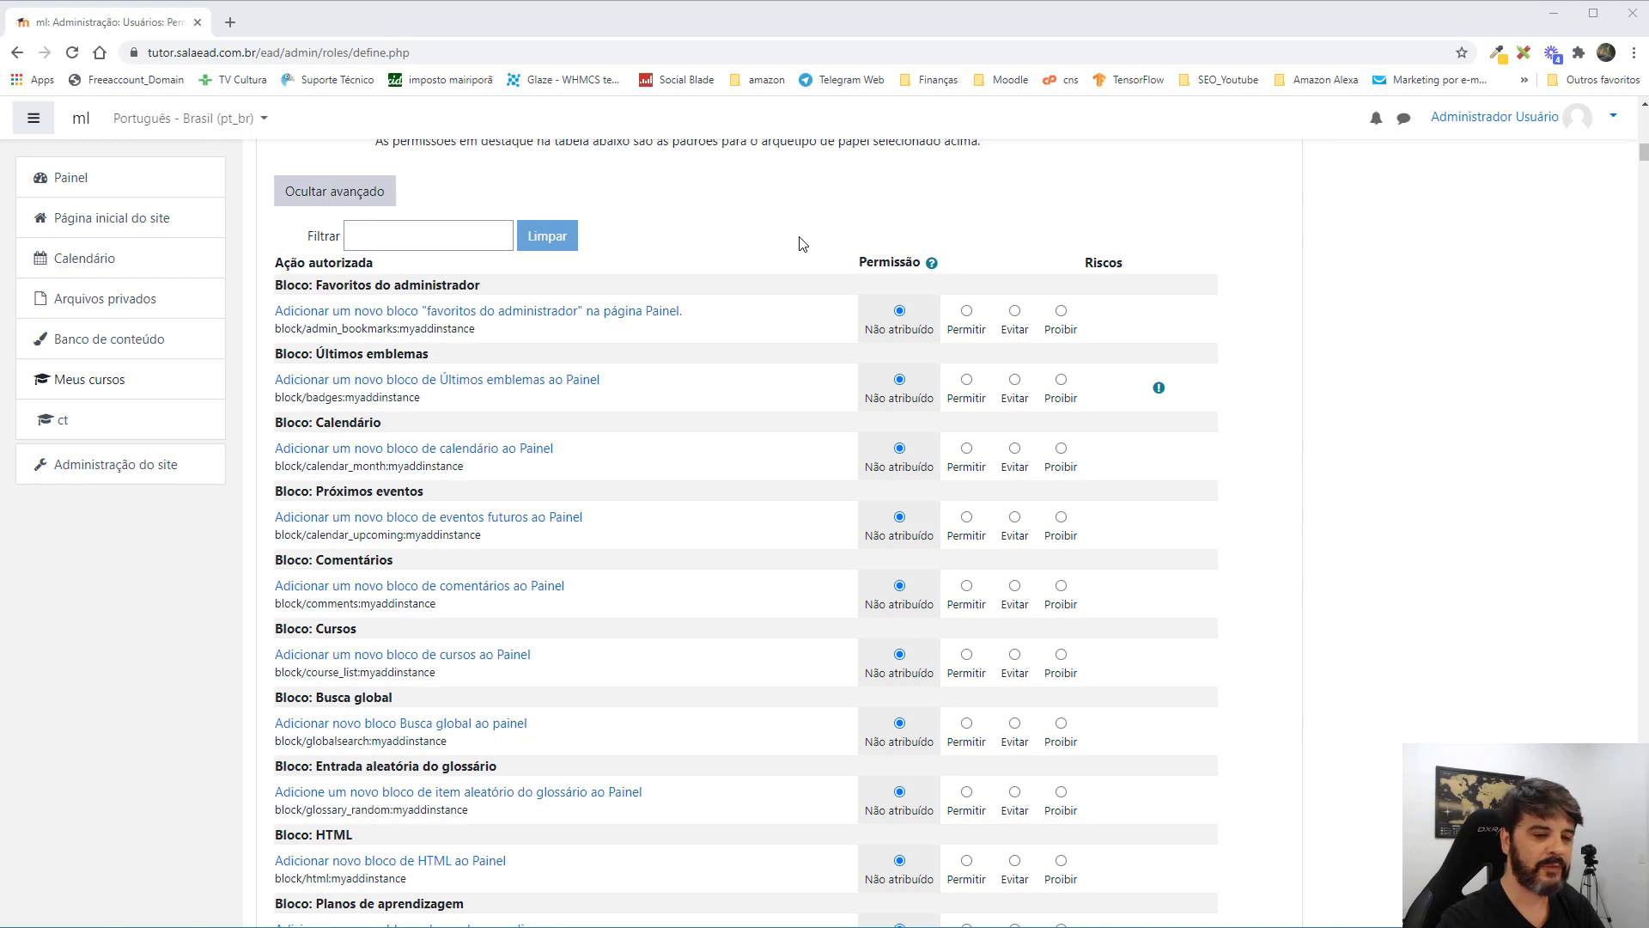
left_click(390, 237)
type("view")
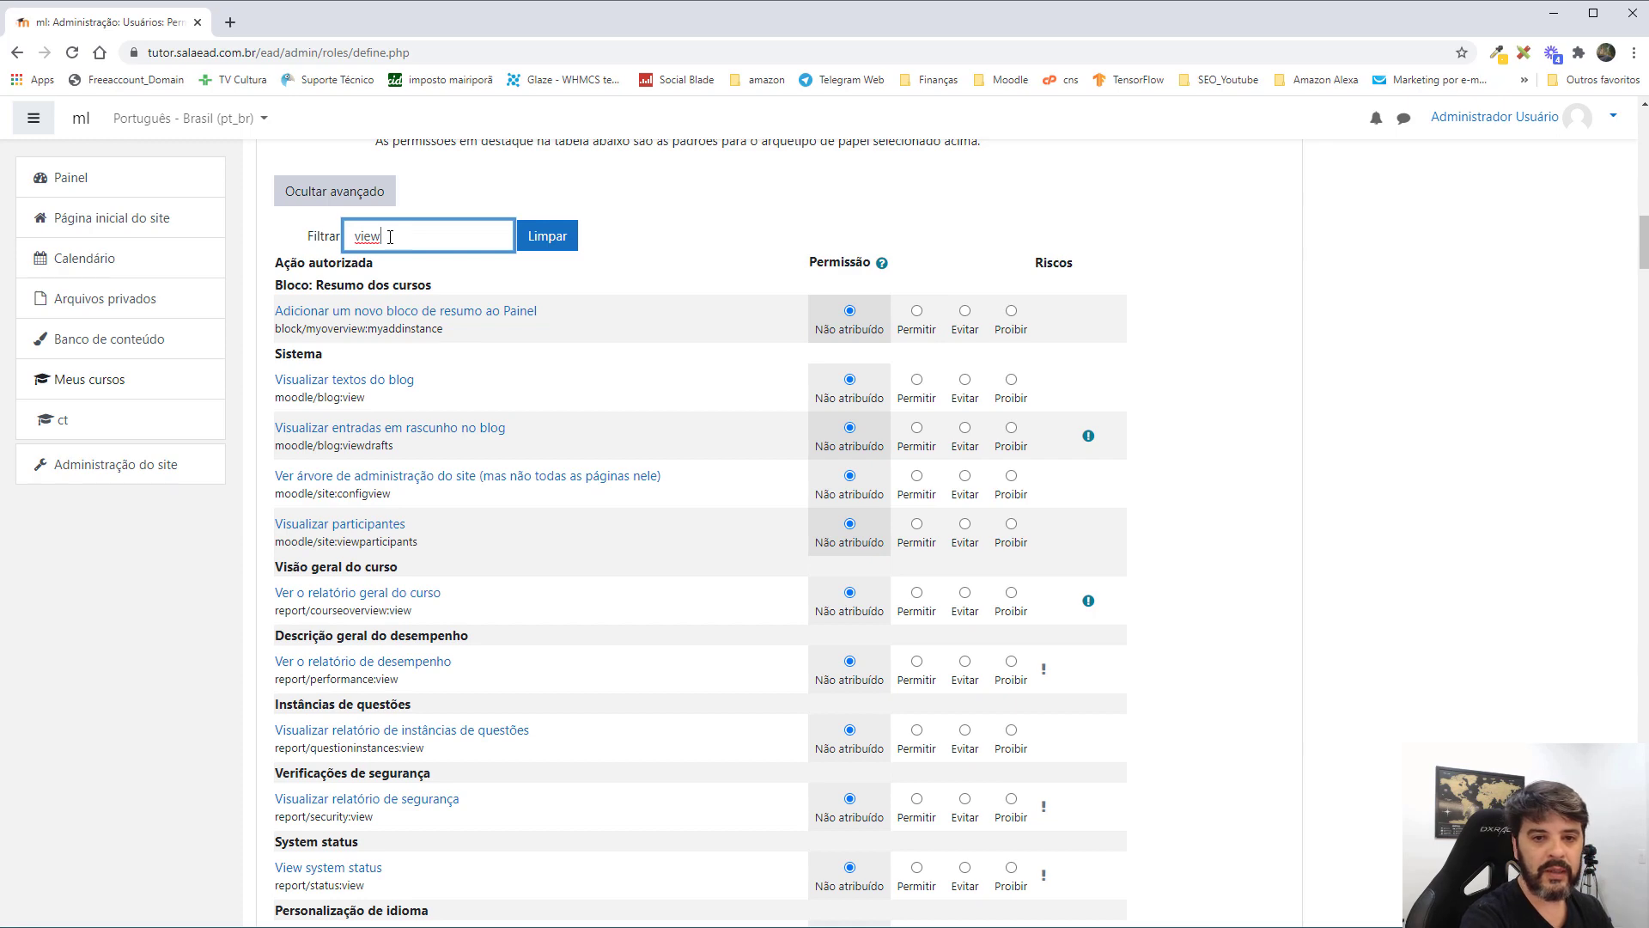
type("detail")
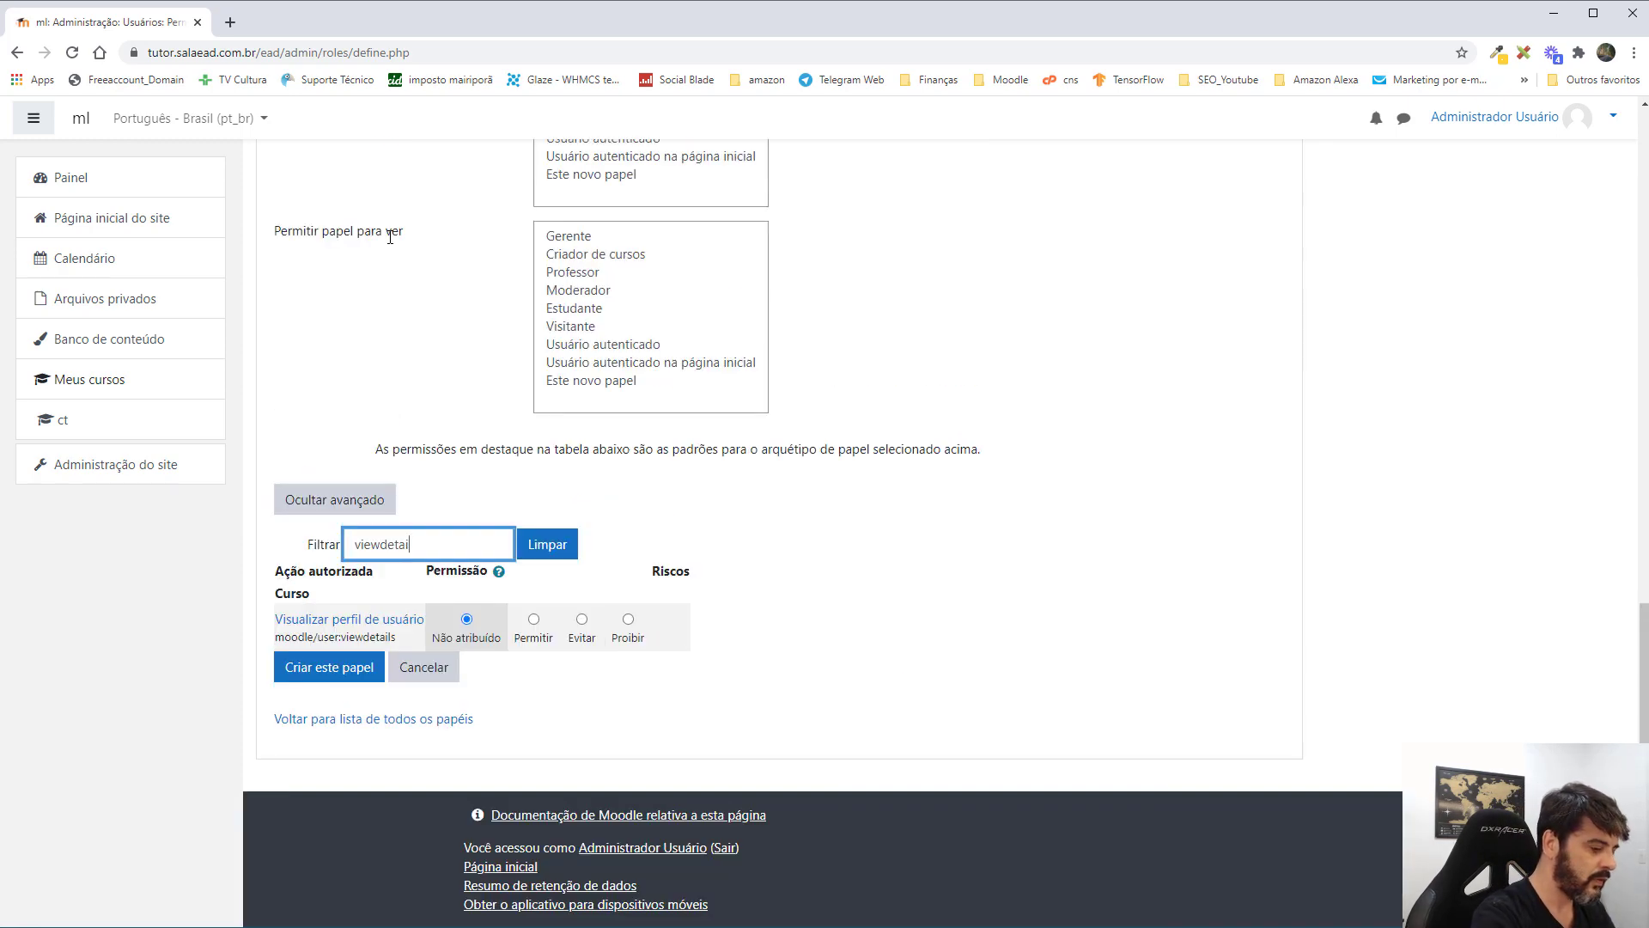
type("l")
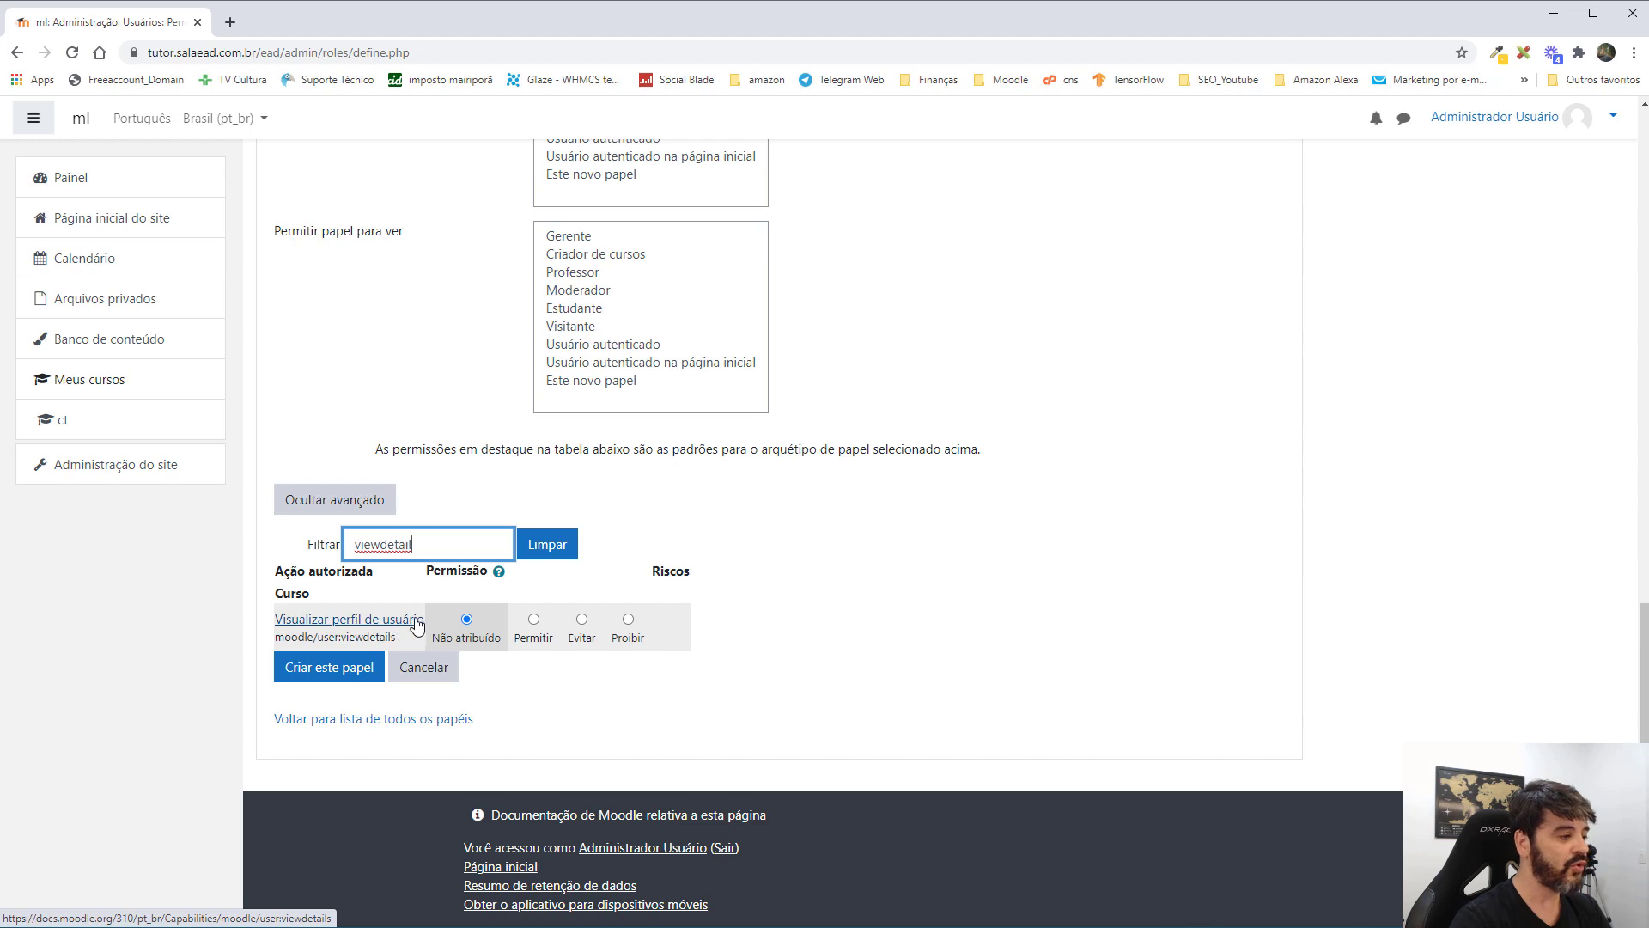
double_click(427, 541)
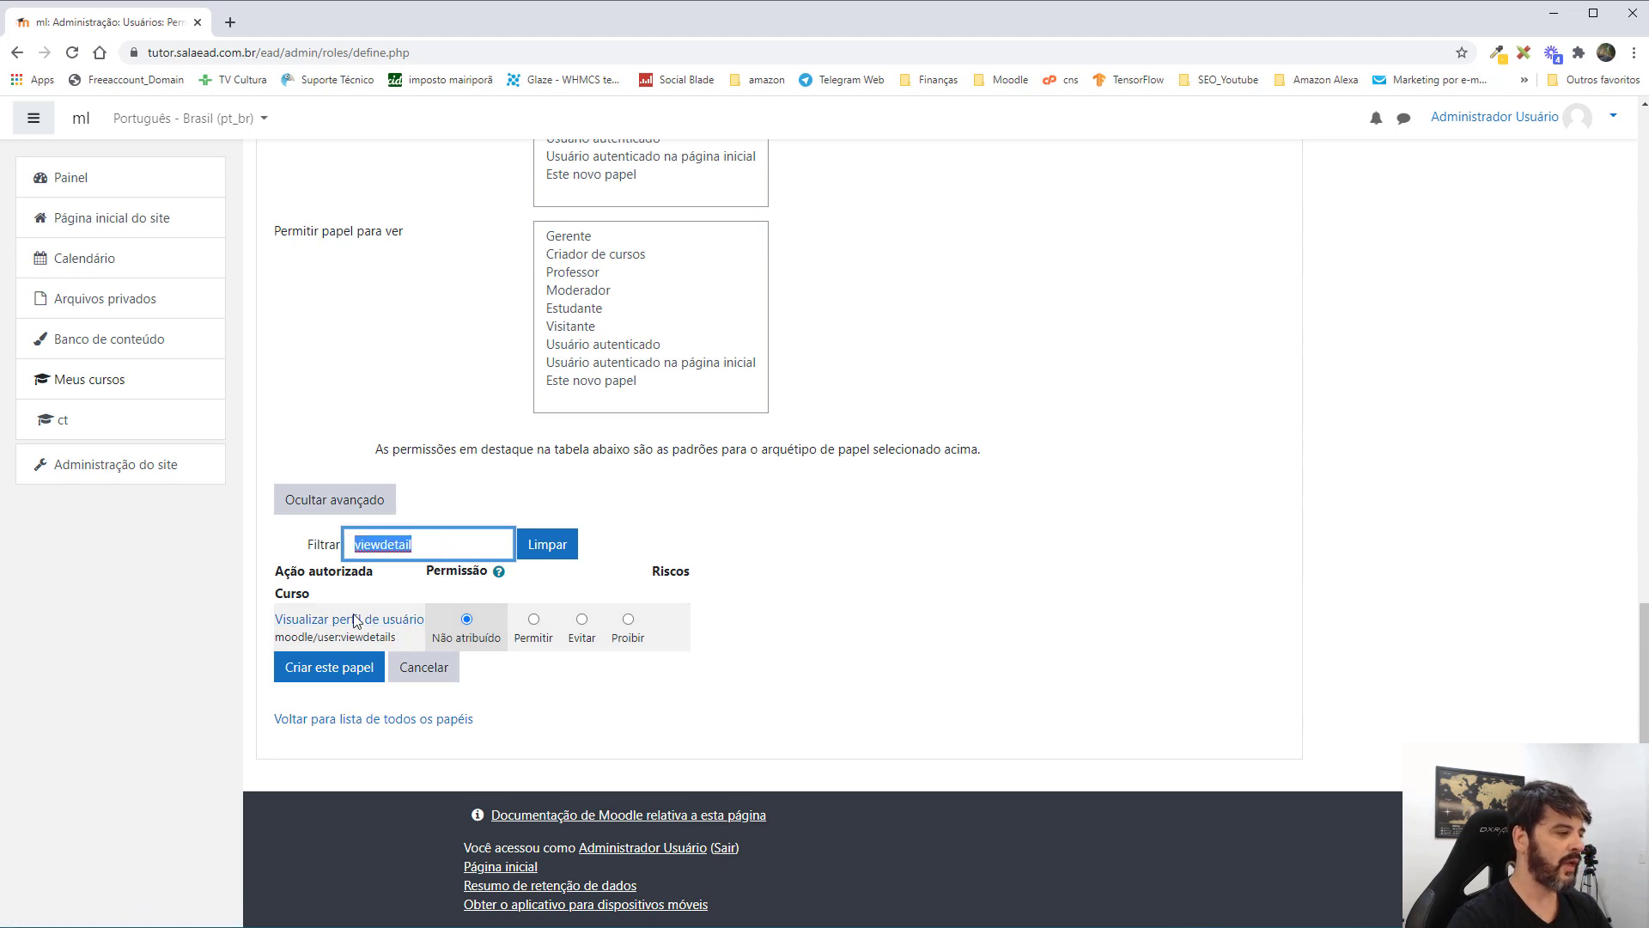
left_click_drag(342, 640, 417, 638)
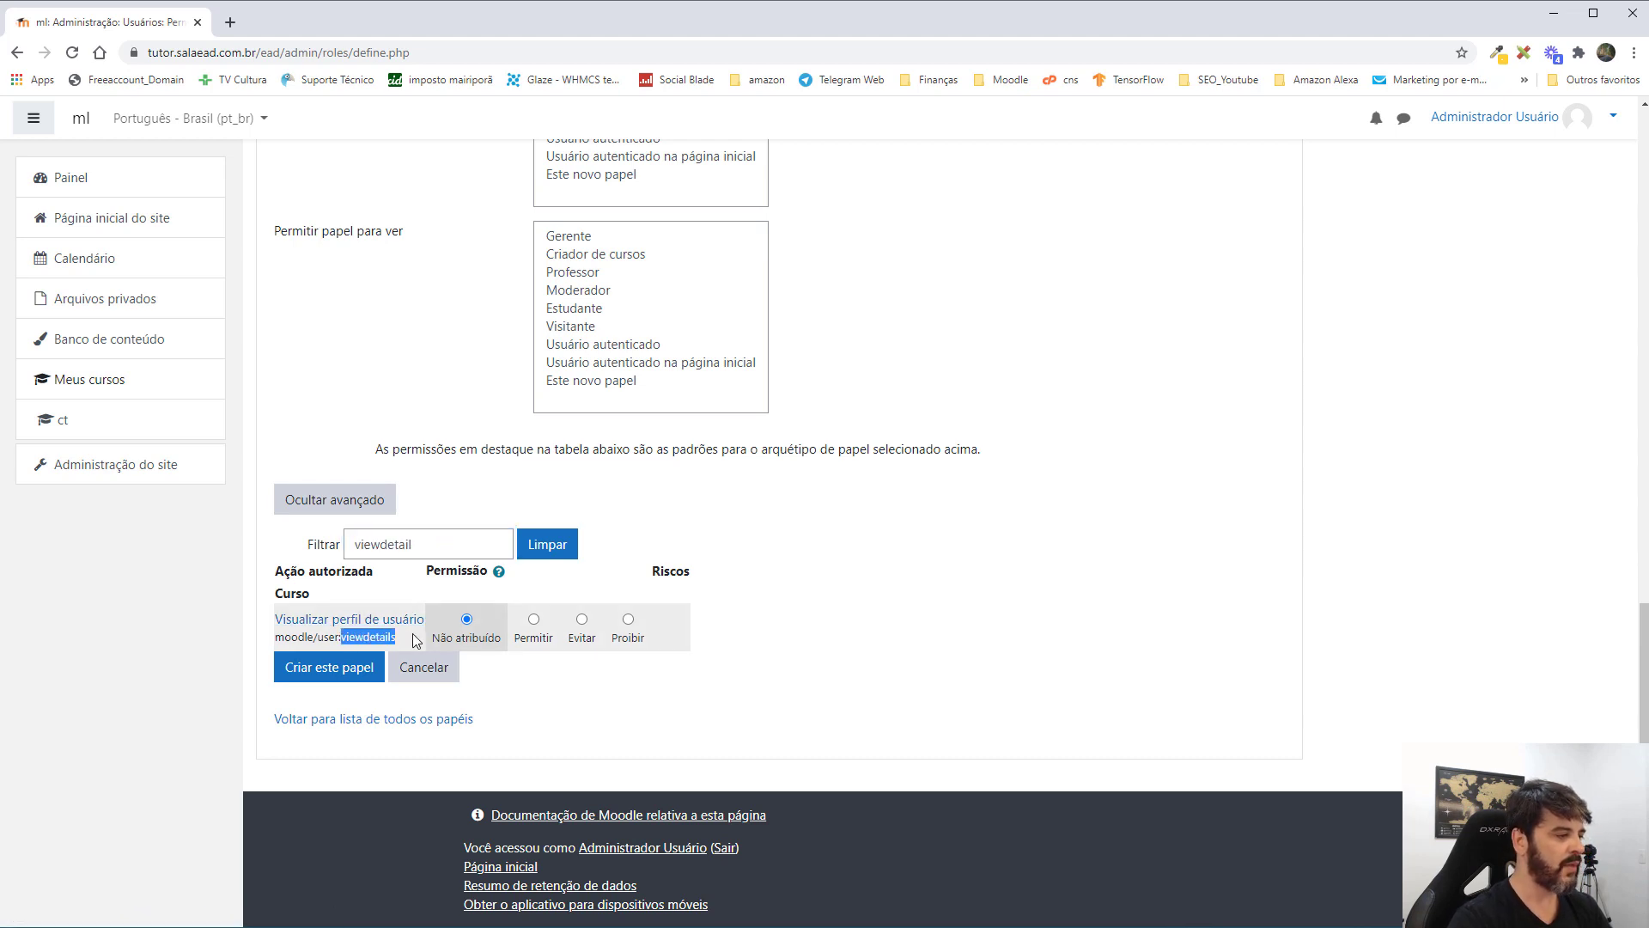
left_click(254, 624)
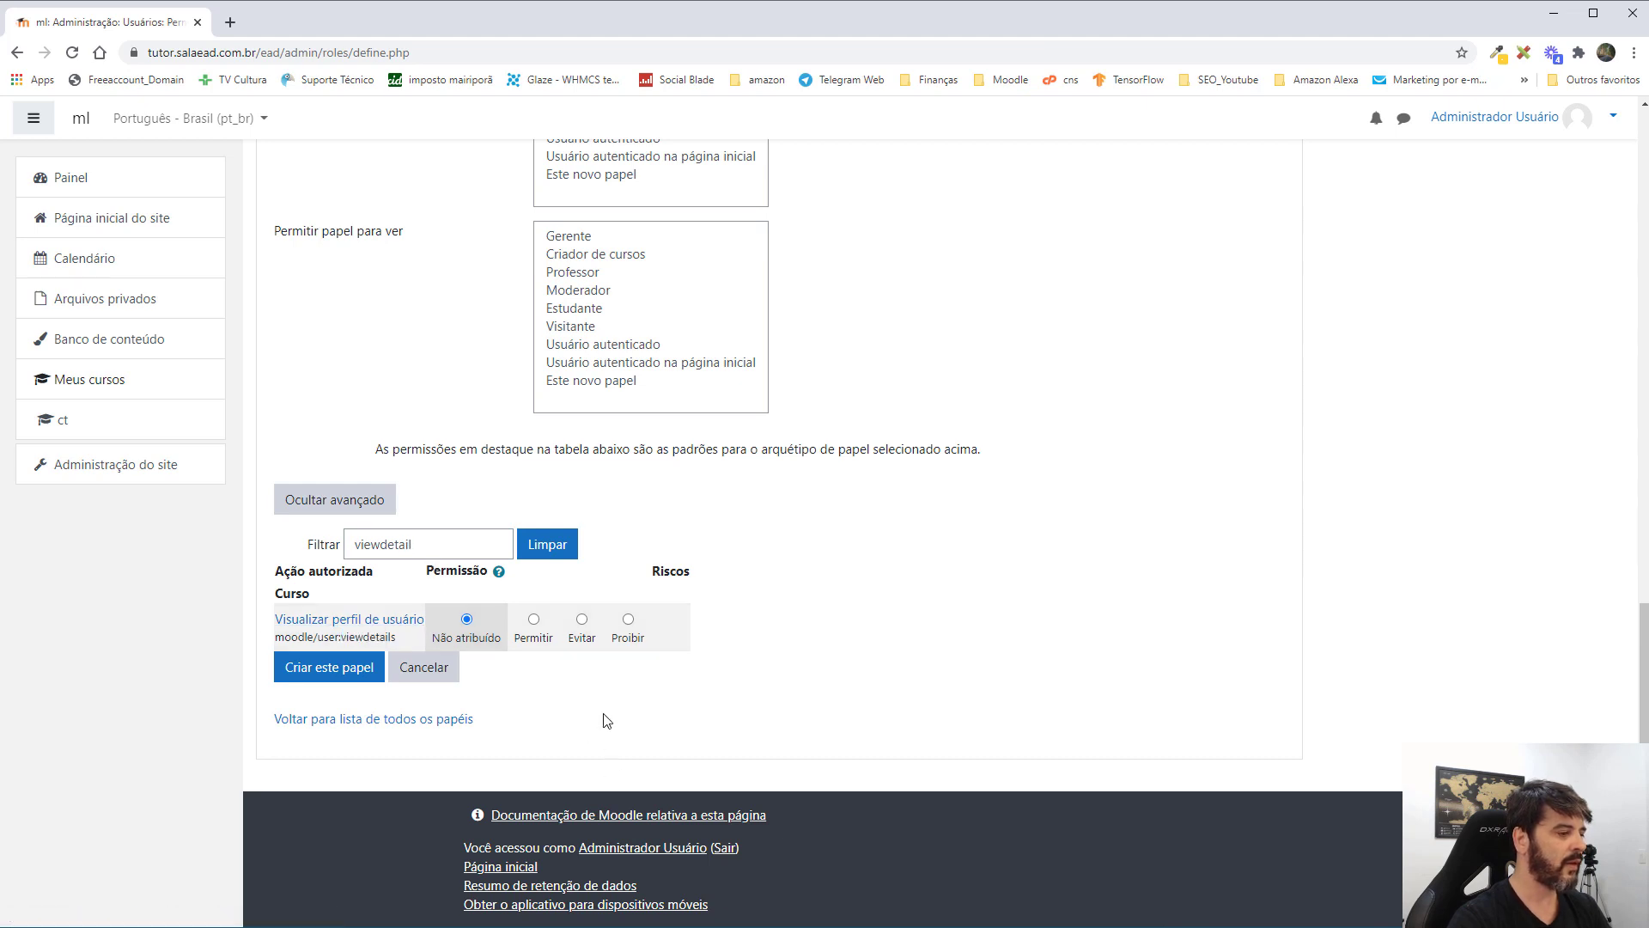
left_click(534, 619)
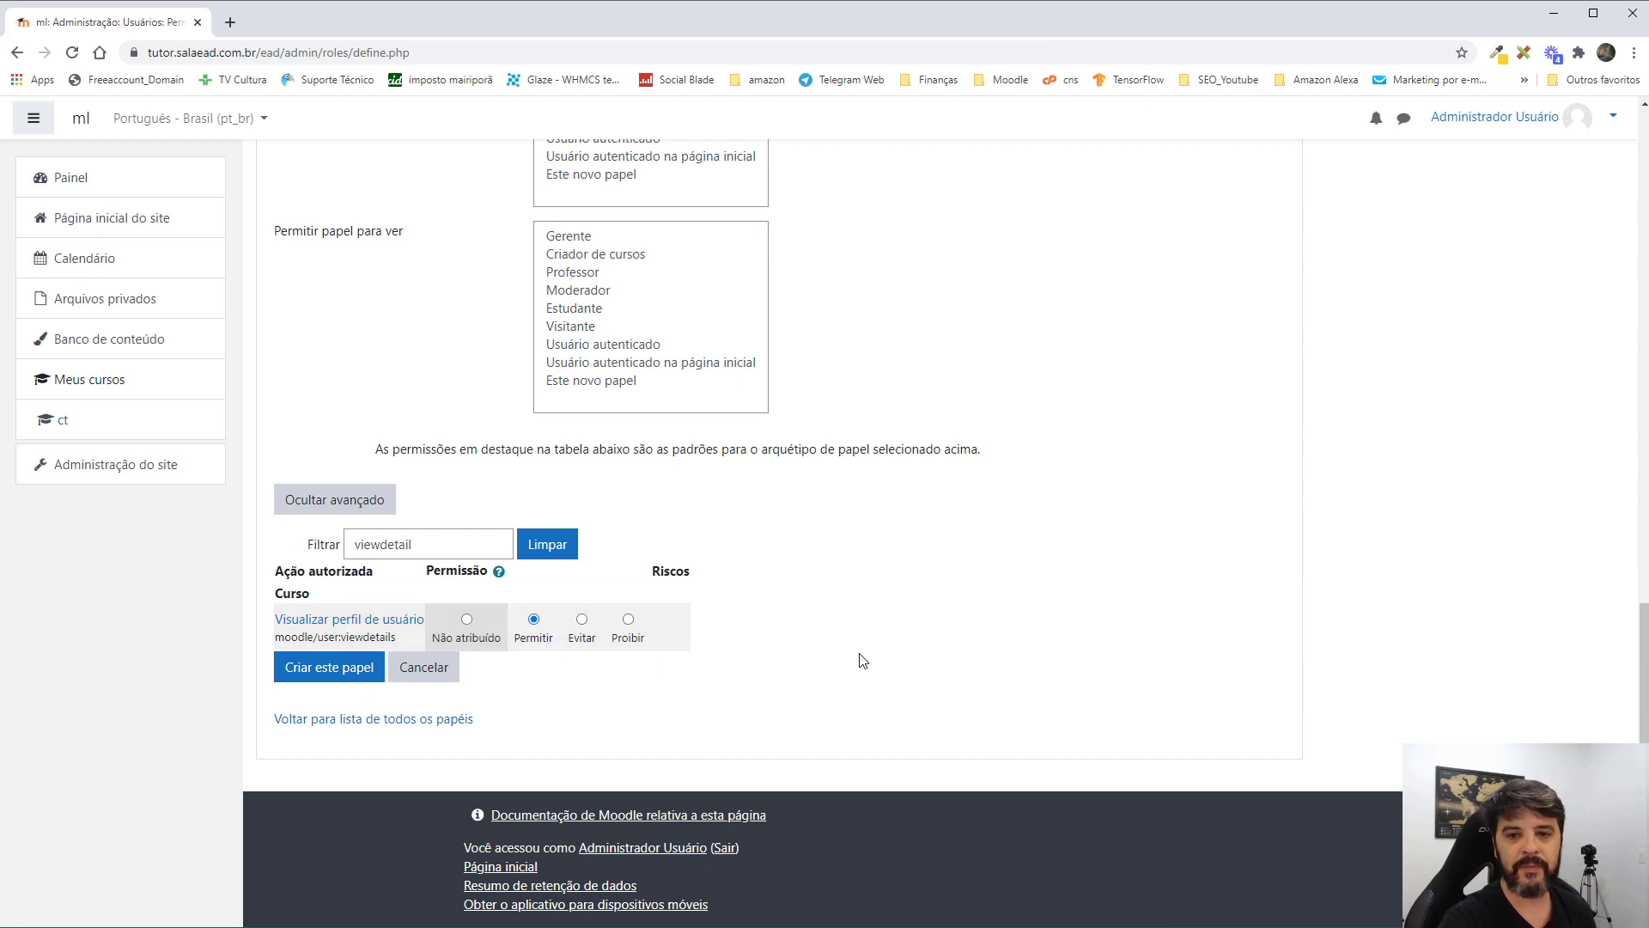
Filter the capabilities by "readus" and set both moodle/user:readuserblogs and moodle/user:readuserposts to Permitir.
double_click(387, 547)
type("re")
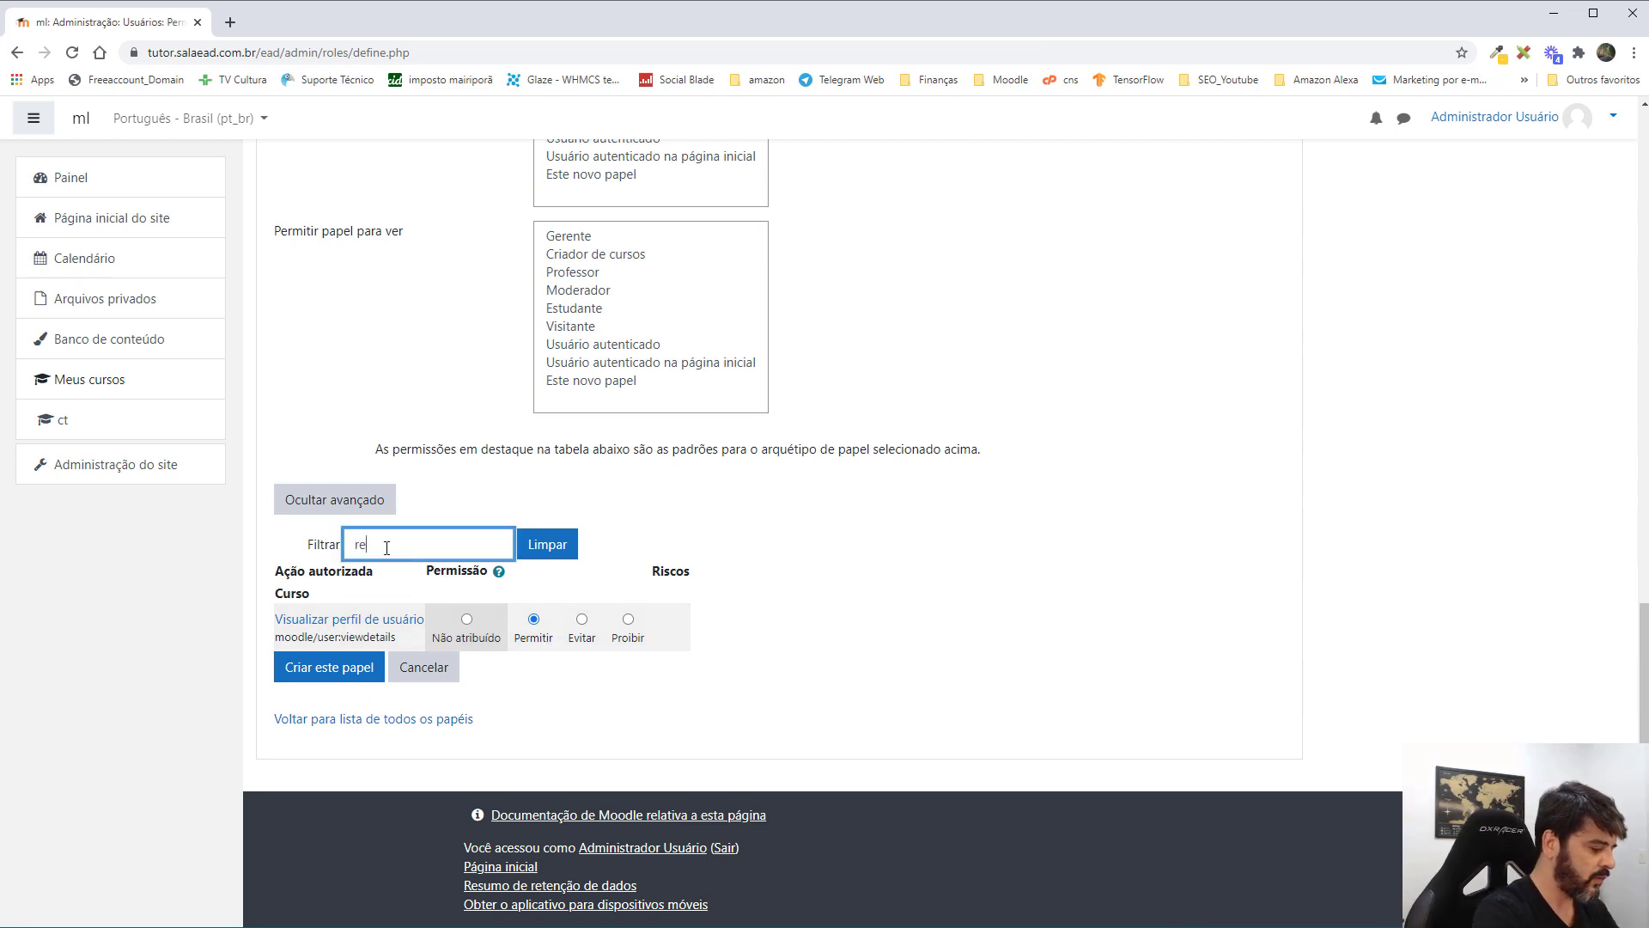
type("adus")
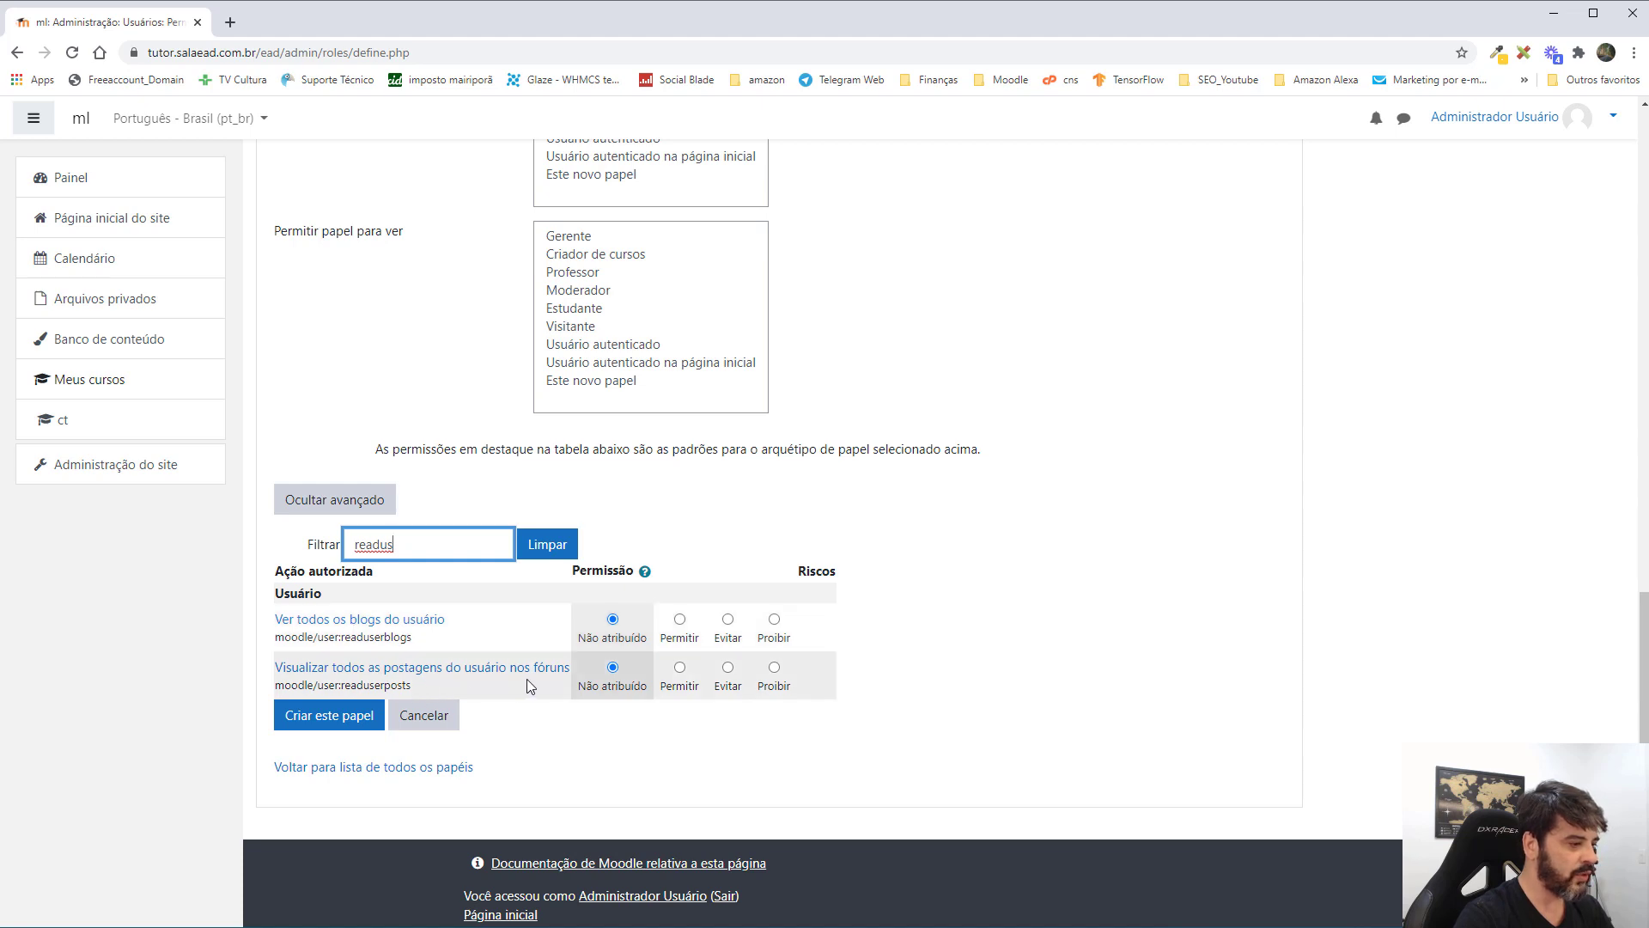
left_click(680, 618)
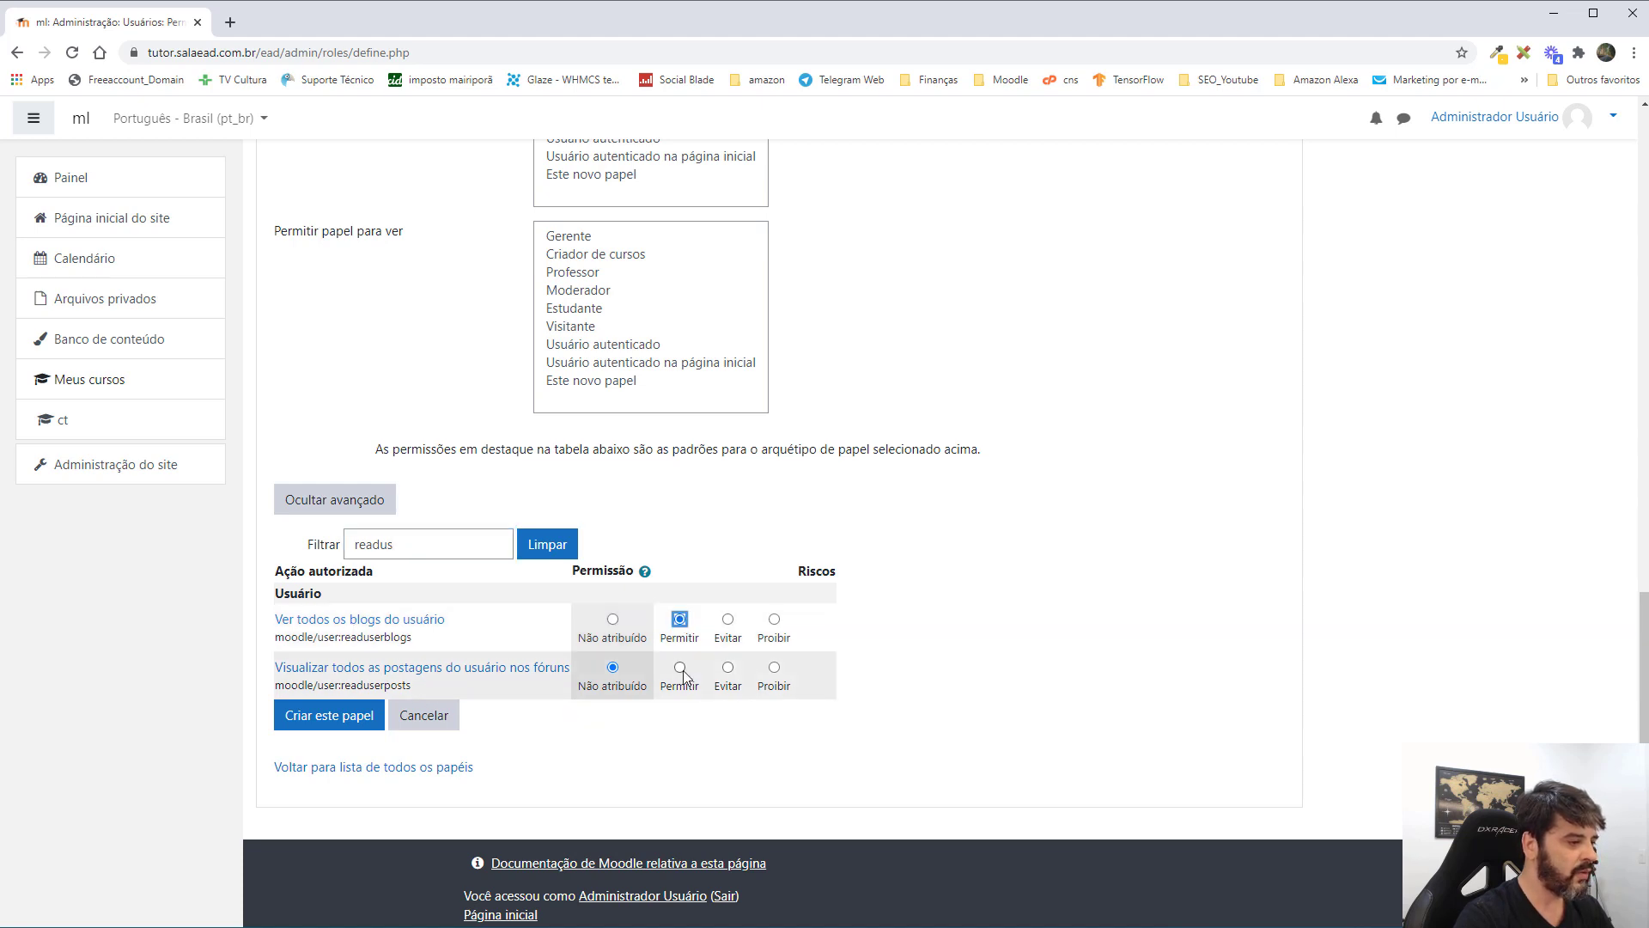
left_click(681, 667)
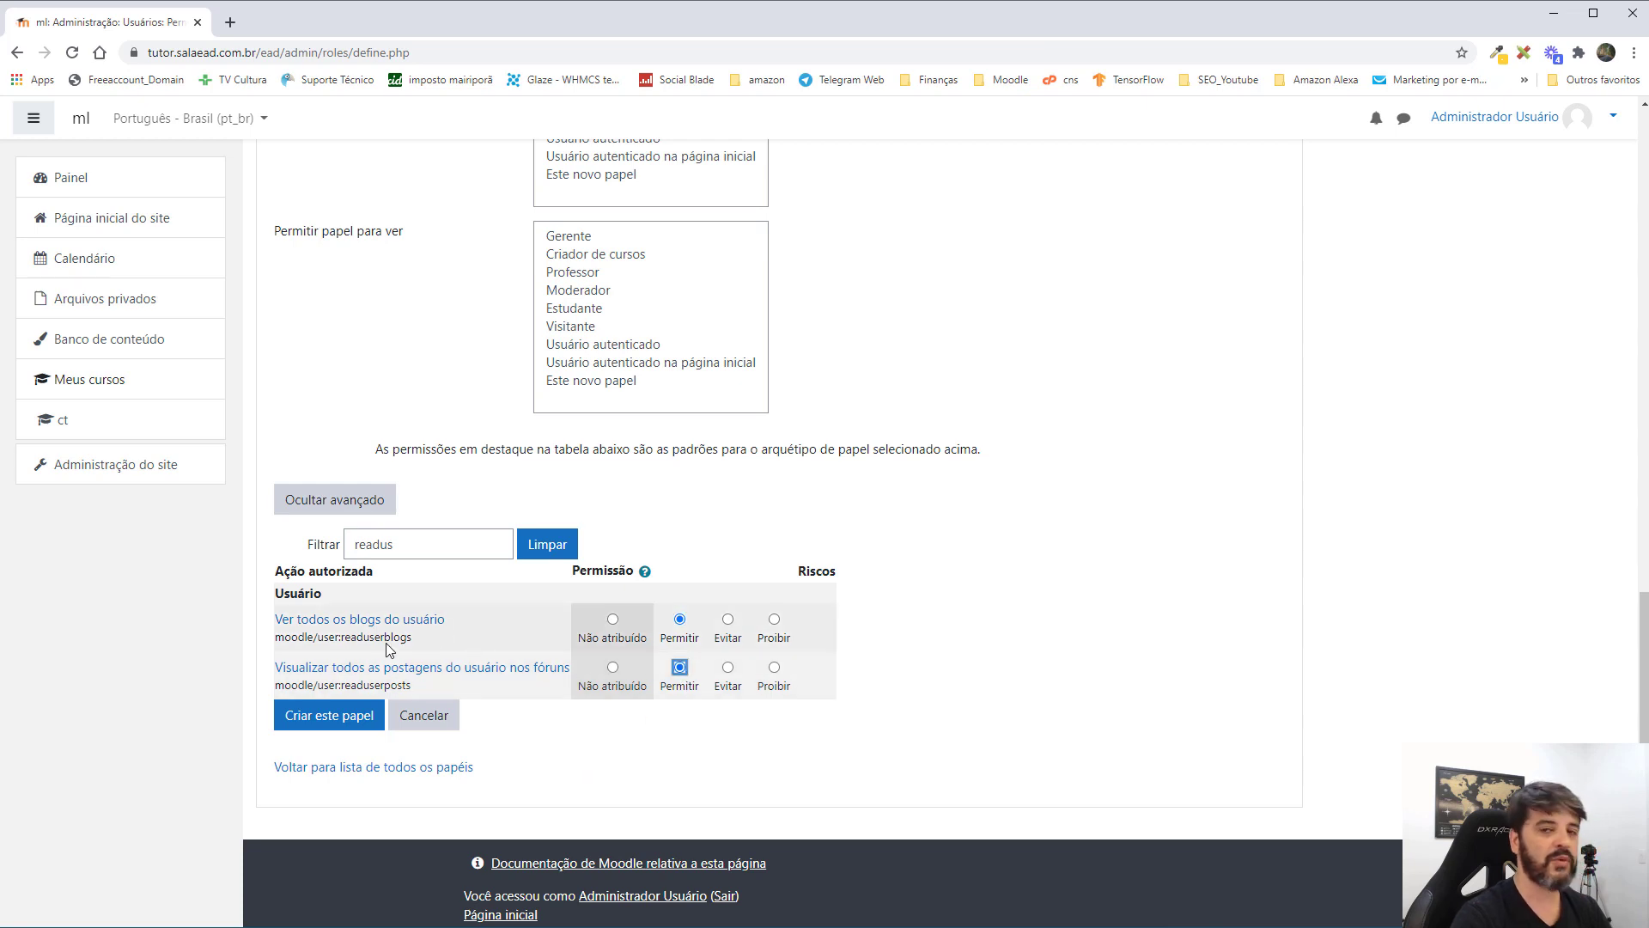
Filter the capabilities by "viewuseractivitiesreport" and set moodle/user:viewuseractivitiesreport to Permitir.
left_click(528, 626)
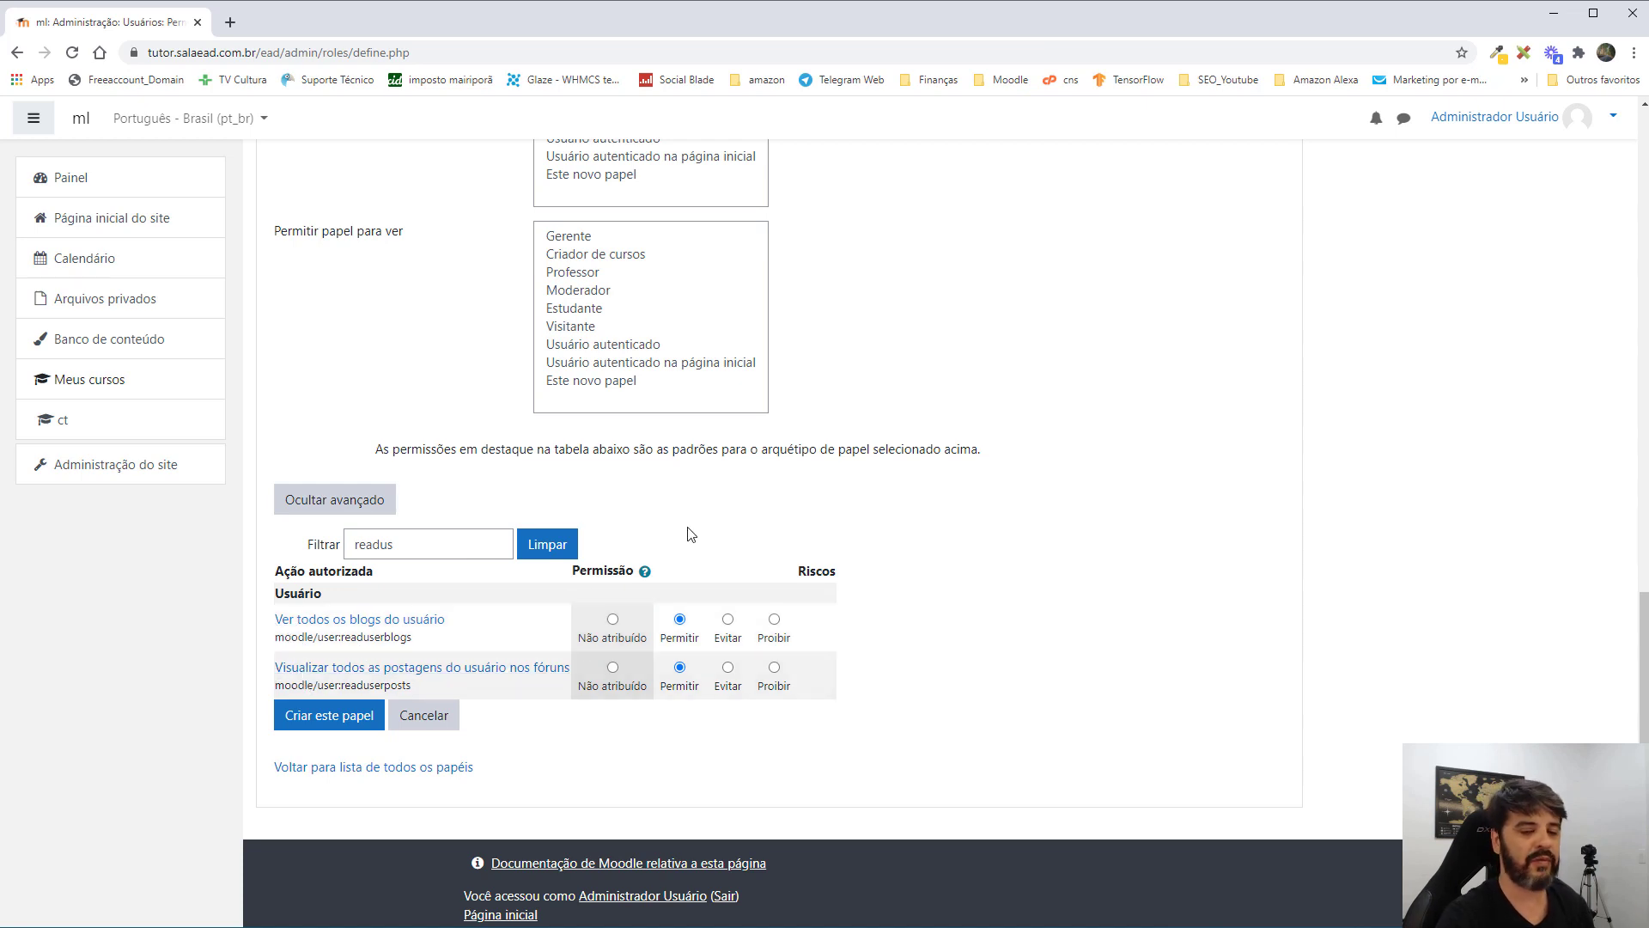
double_click(373, 544)
type("viewuseracti")
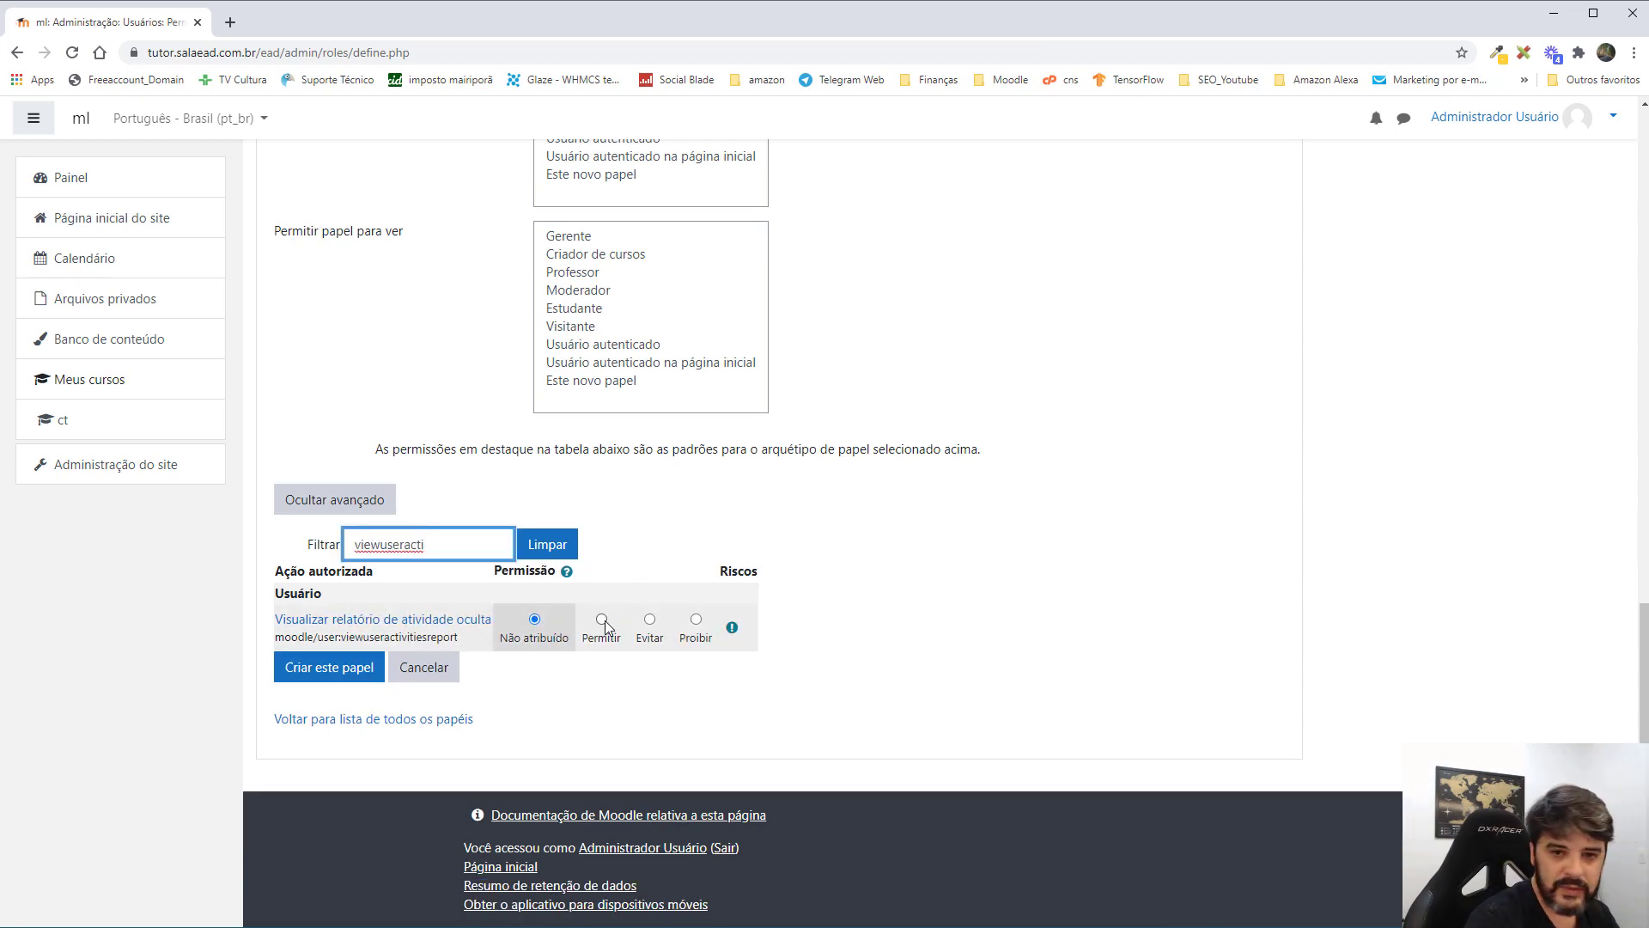
type("vitiesreport")
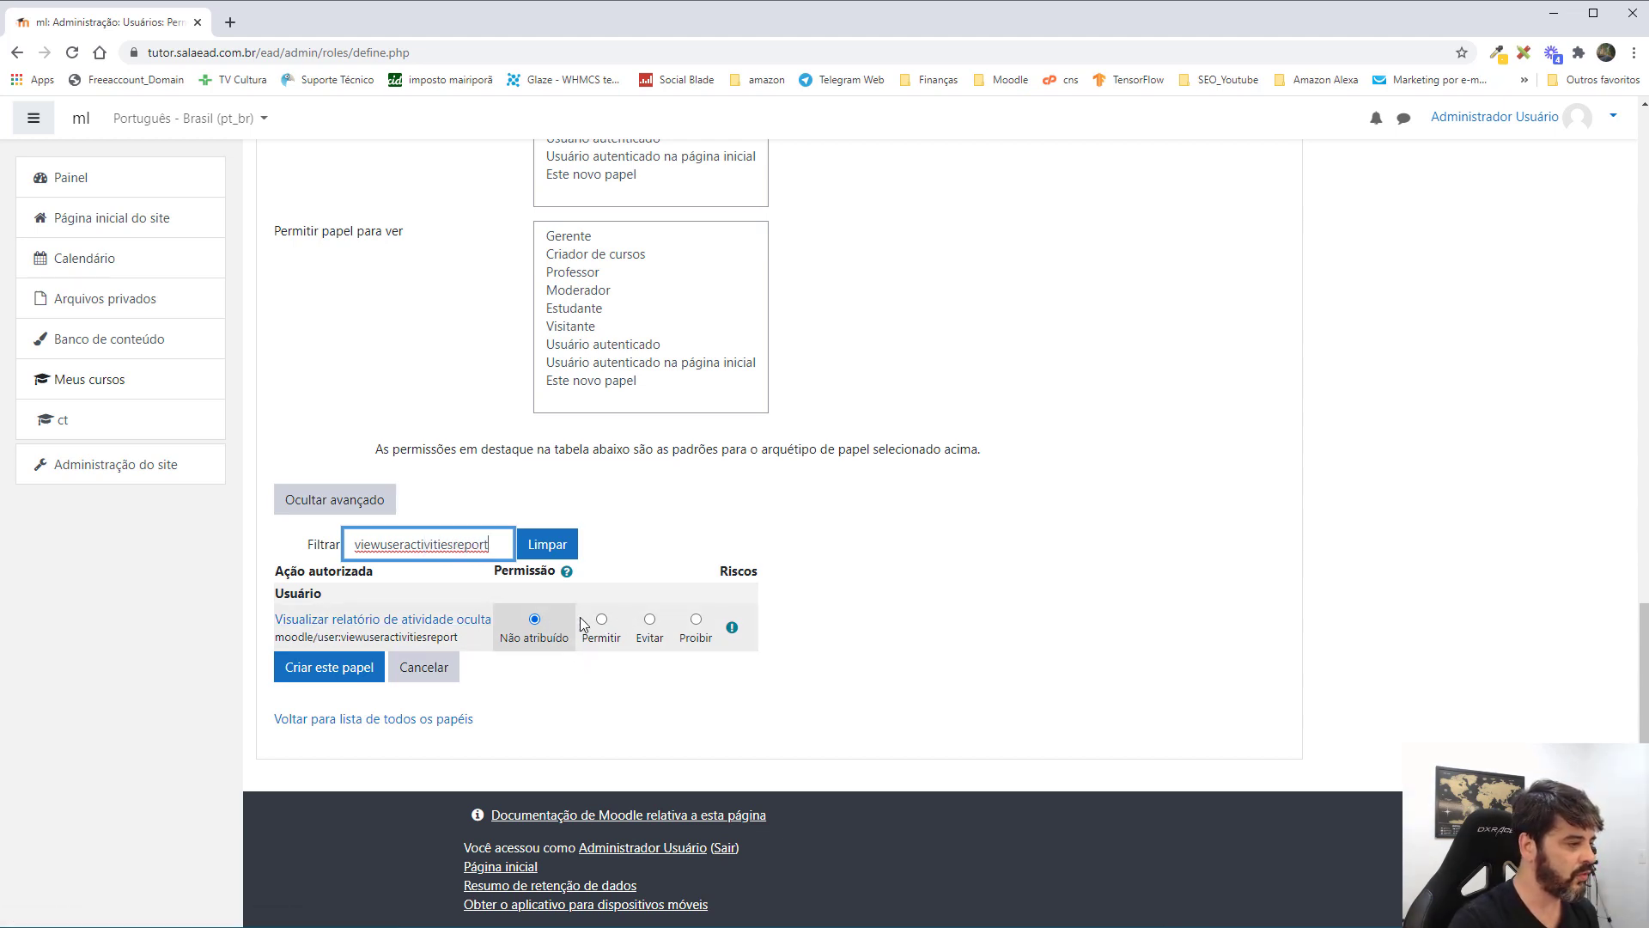
left_click(602, 620)
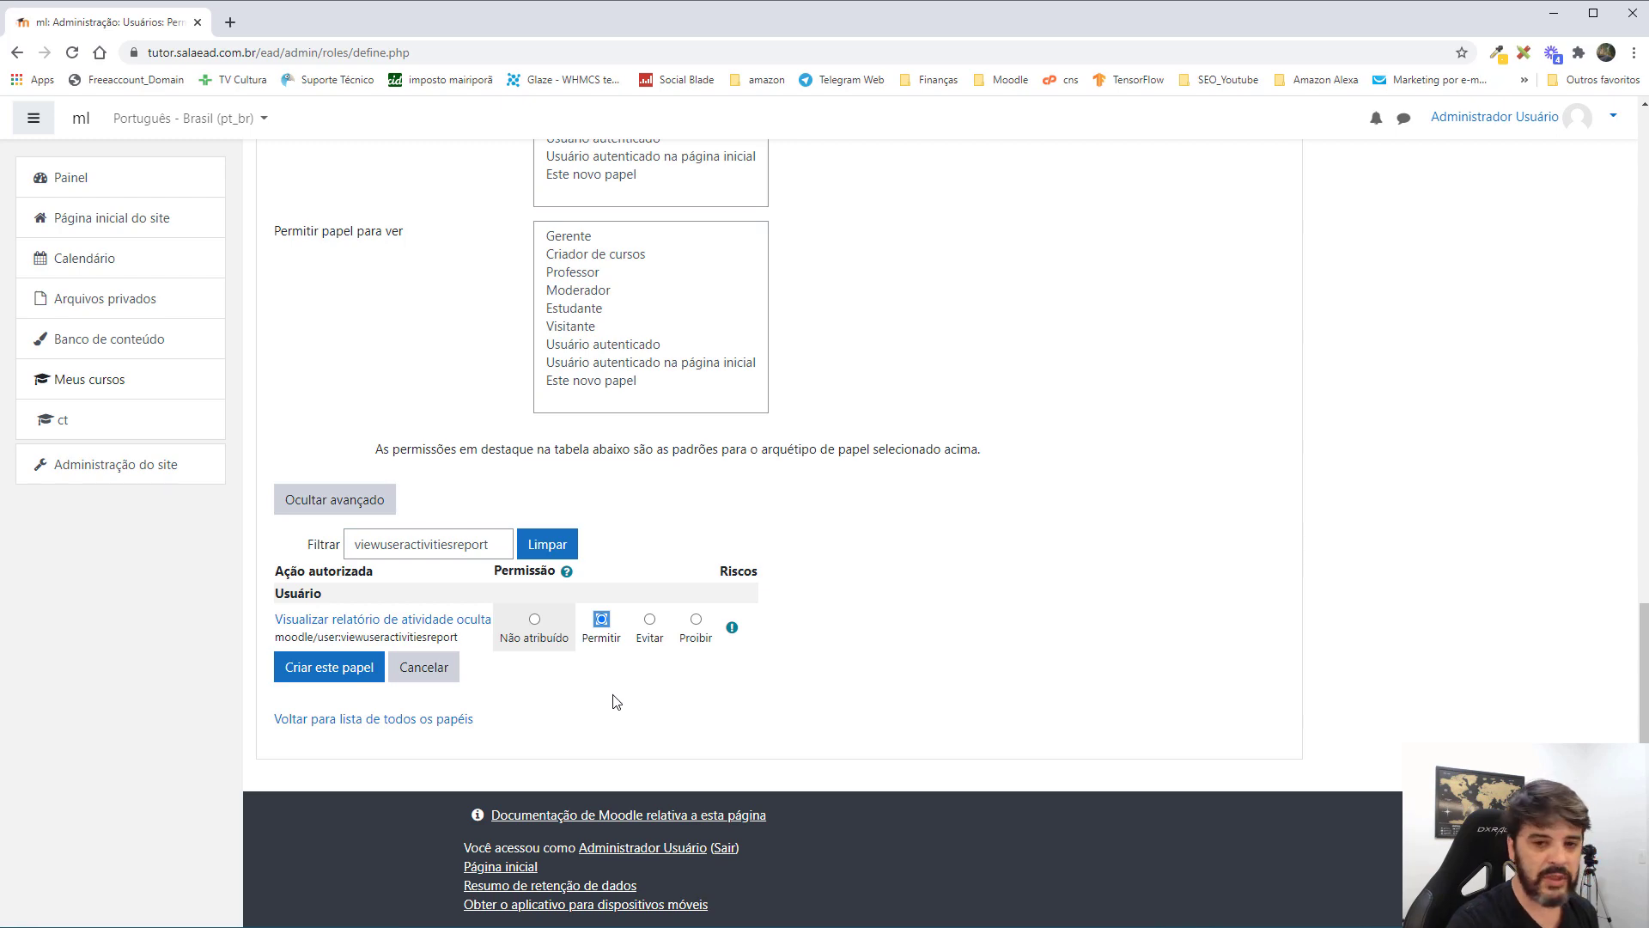
Filter the capabilities by "editprofi" and set Editar o perfil do usuário (moodle/user:editprofile) to Permitir.
double_click(428, 543)
type("editpr")
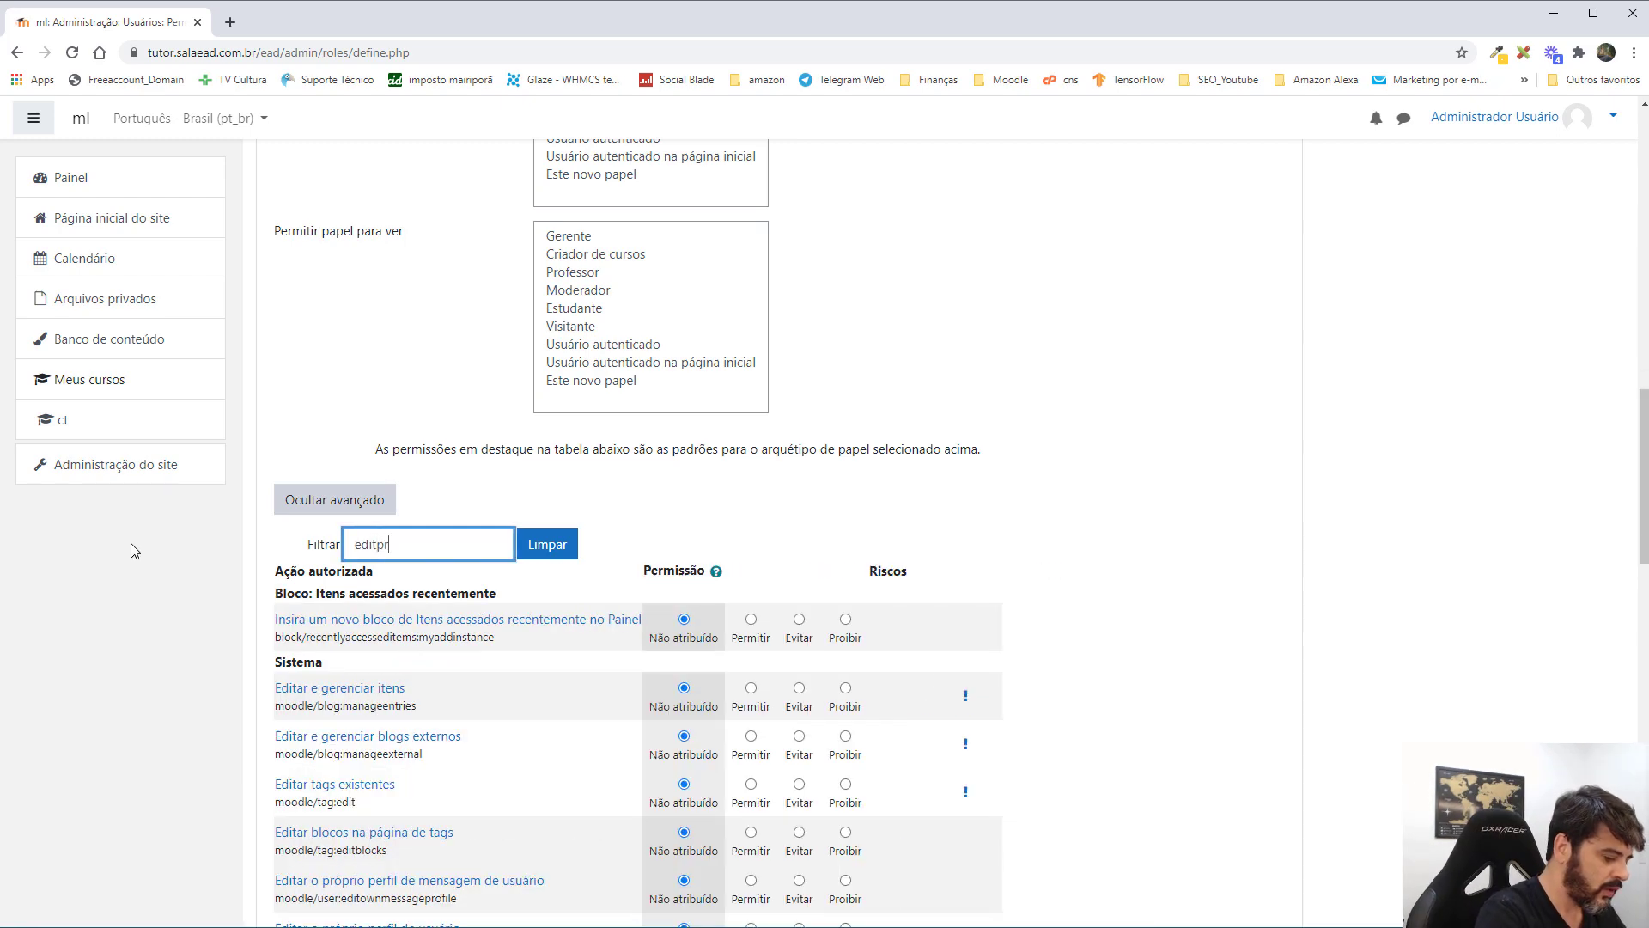
type("ofi")
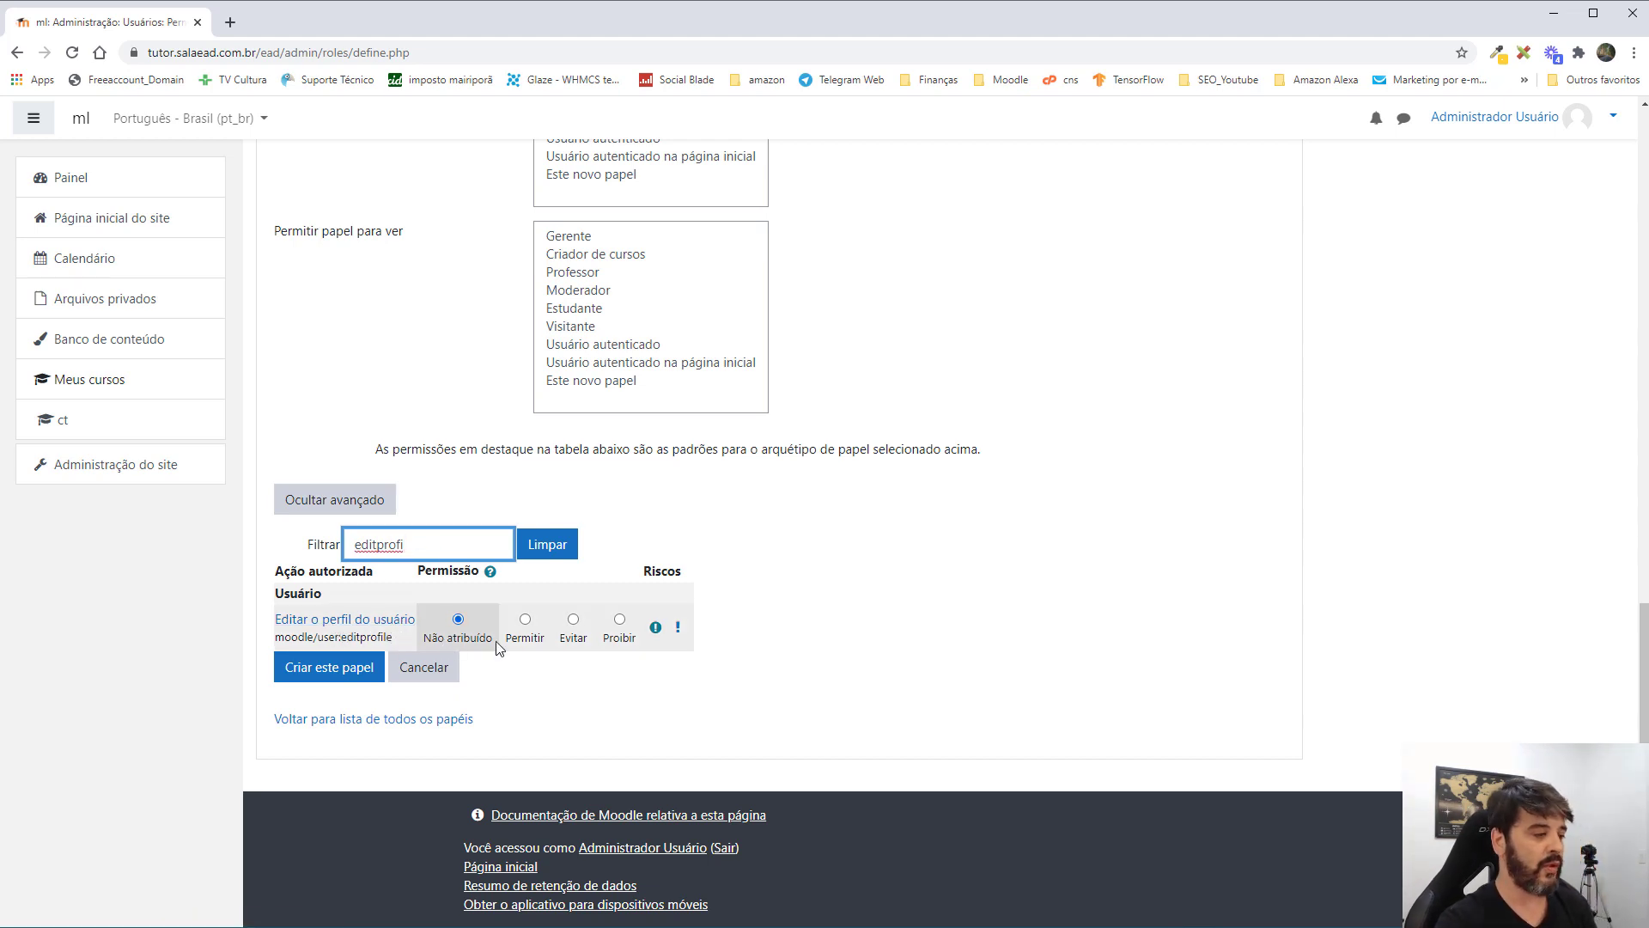
left_click(526, 619)
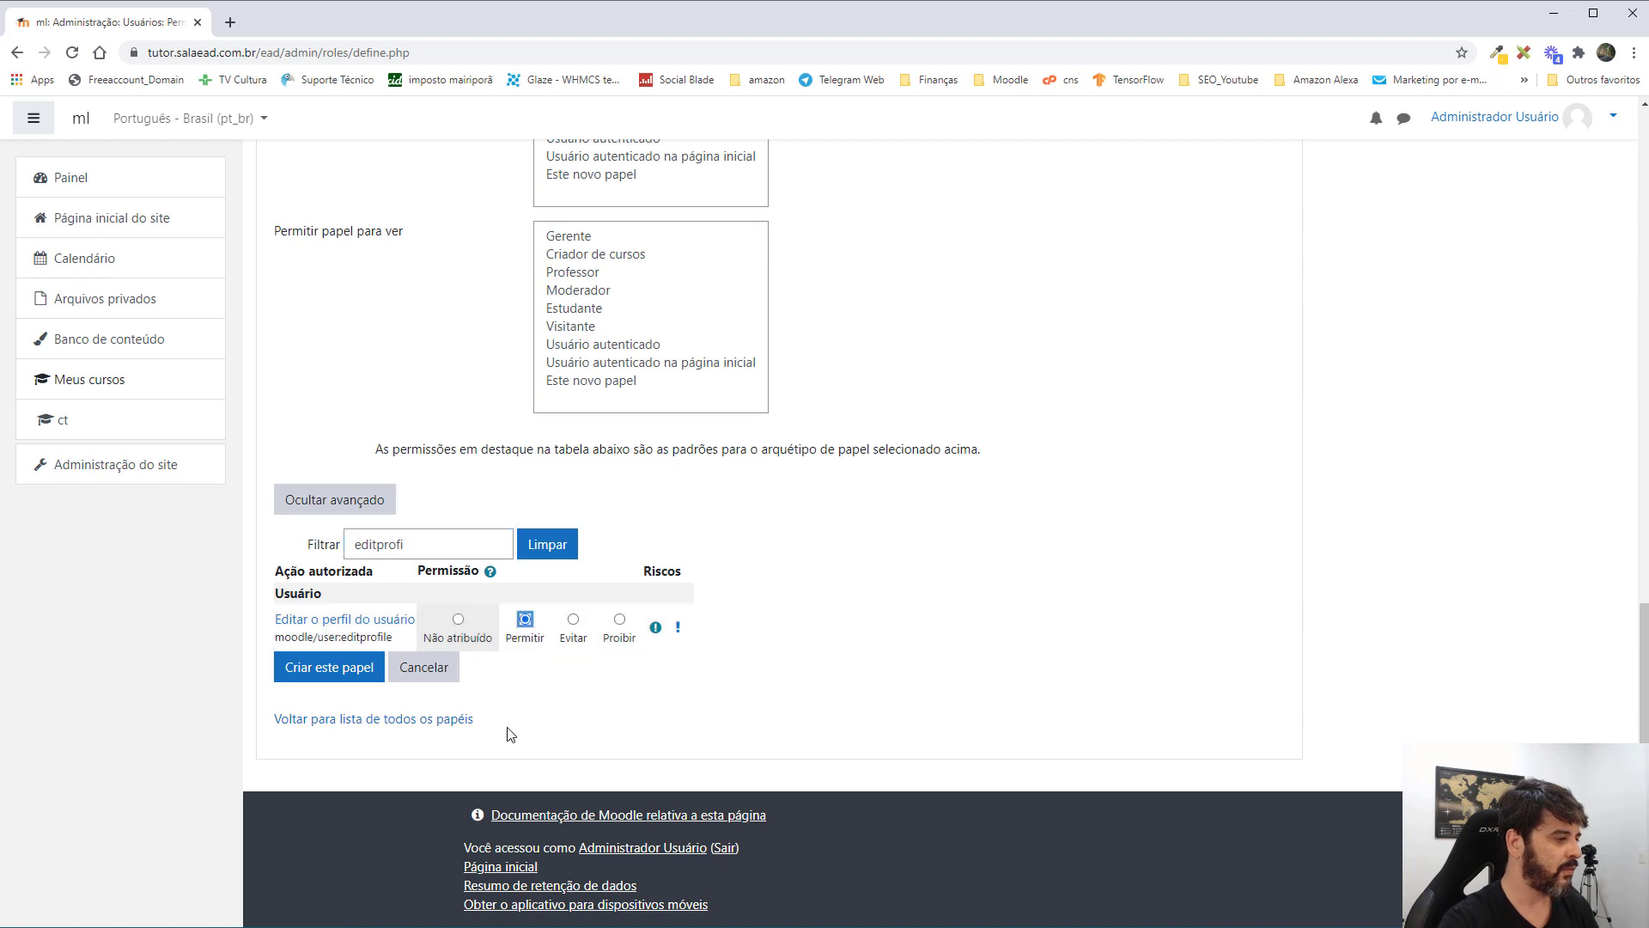
Filter the capabilities by "pol" and set Concordar com as políticas (tool/policy:accept) to Permitir.
key("shift+Tab")
key("shift+Tab")
key("shift+Tab")
key("shift+Tab")
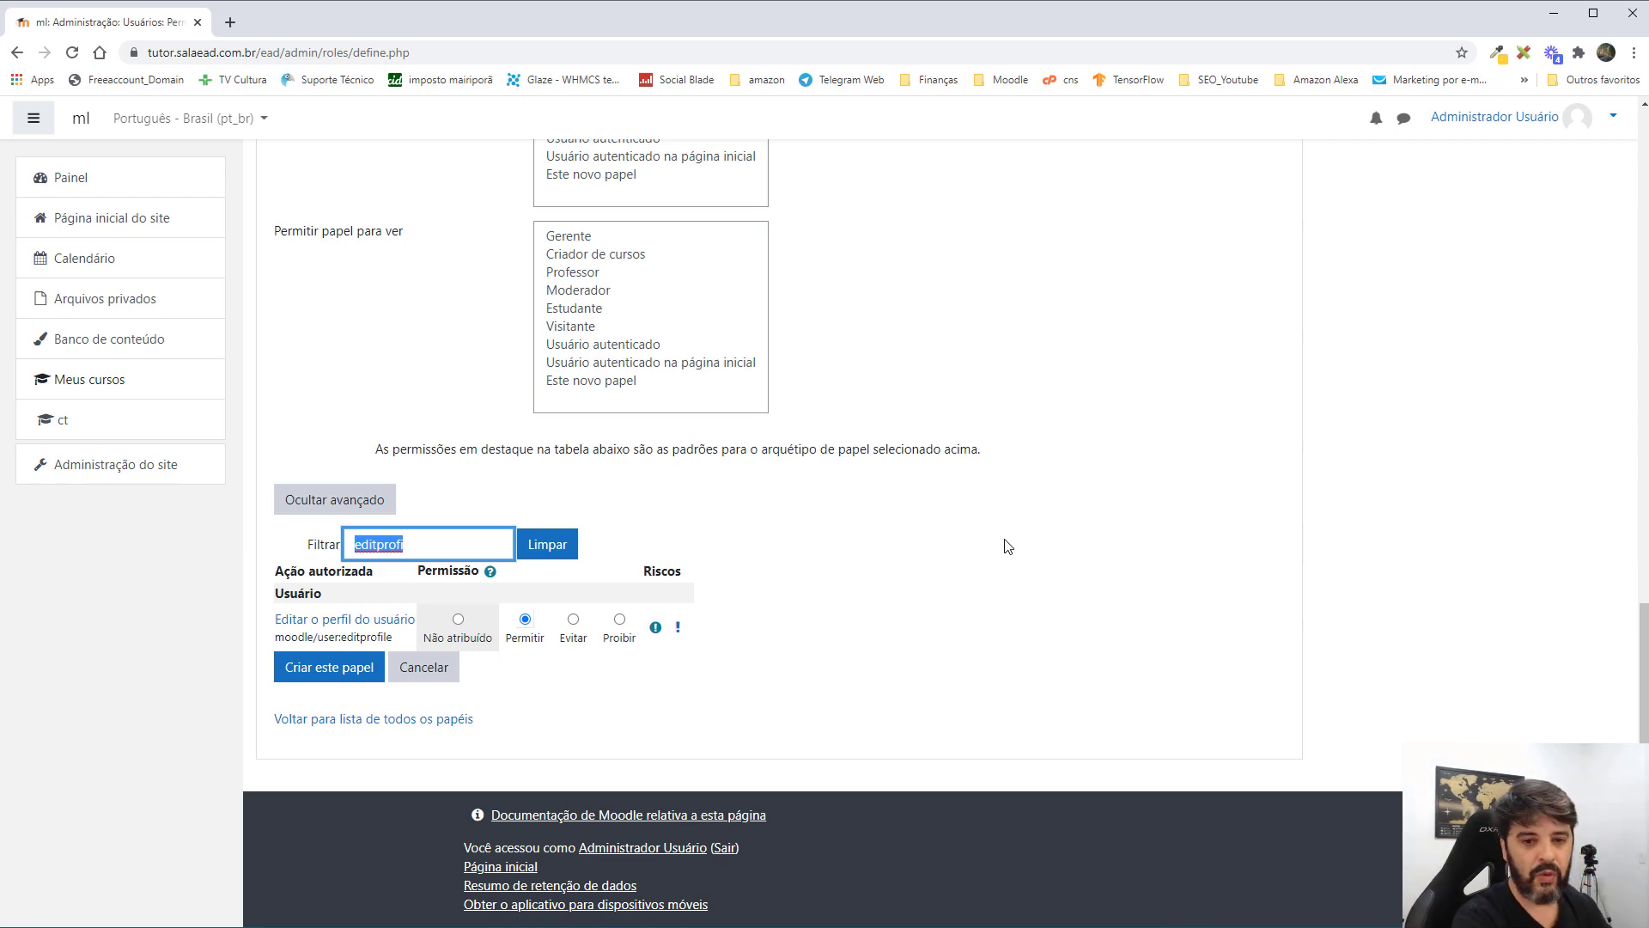
type("politi")
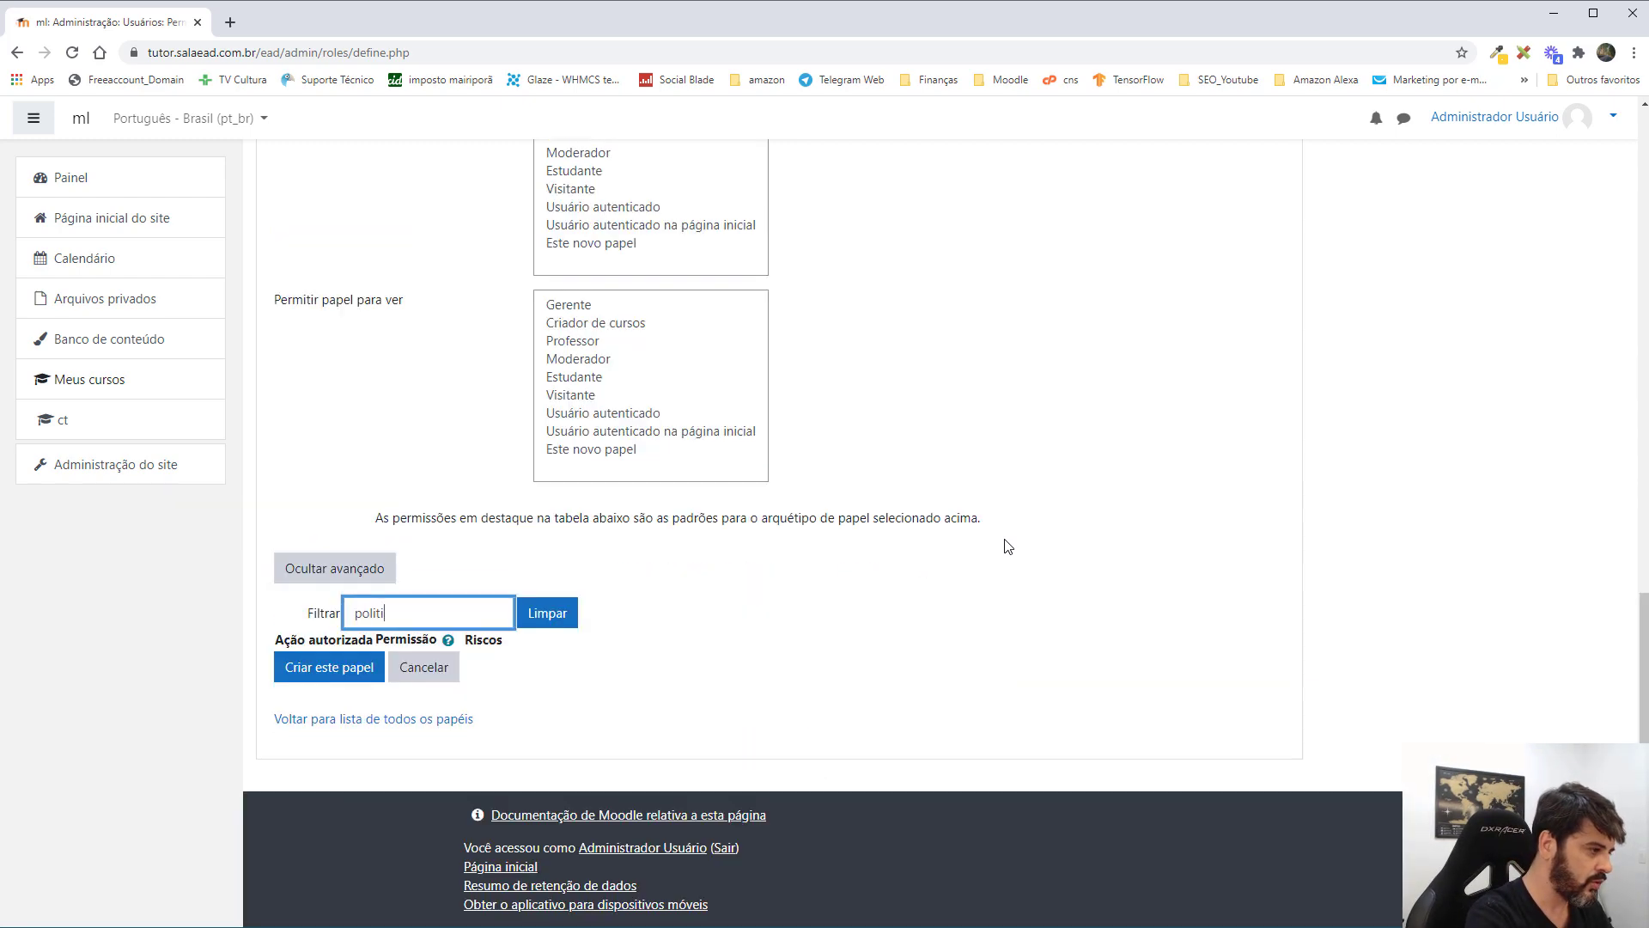
key("BackSpace")
key("BackSpace")
key("BackSpace")
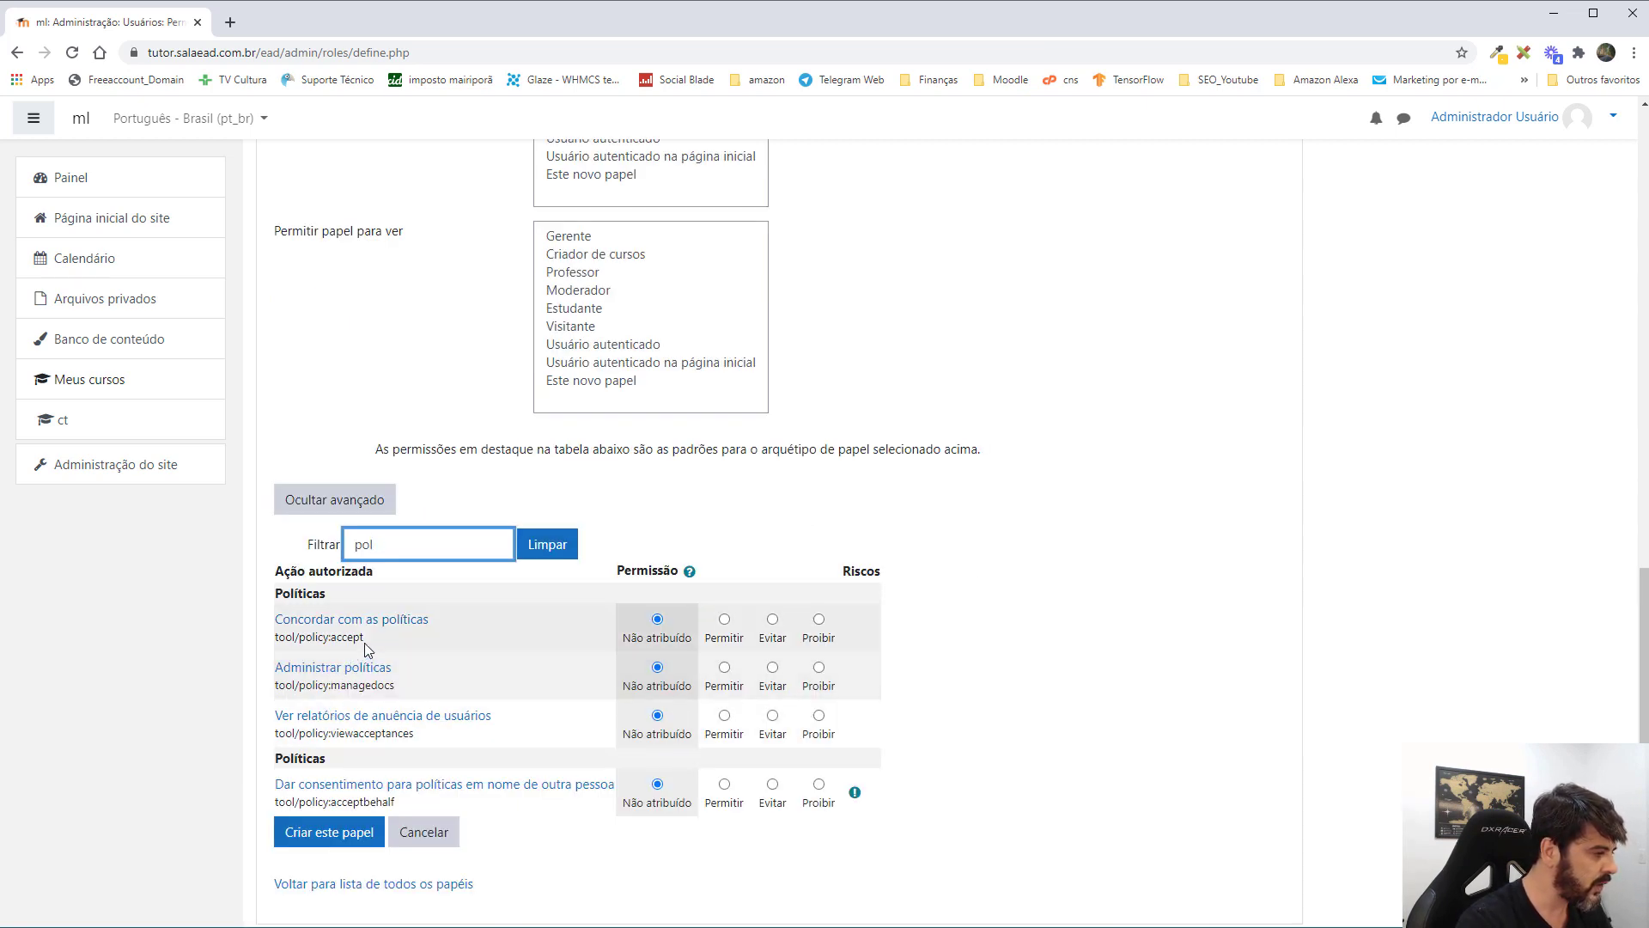
left_click(724, 620)
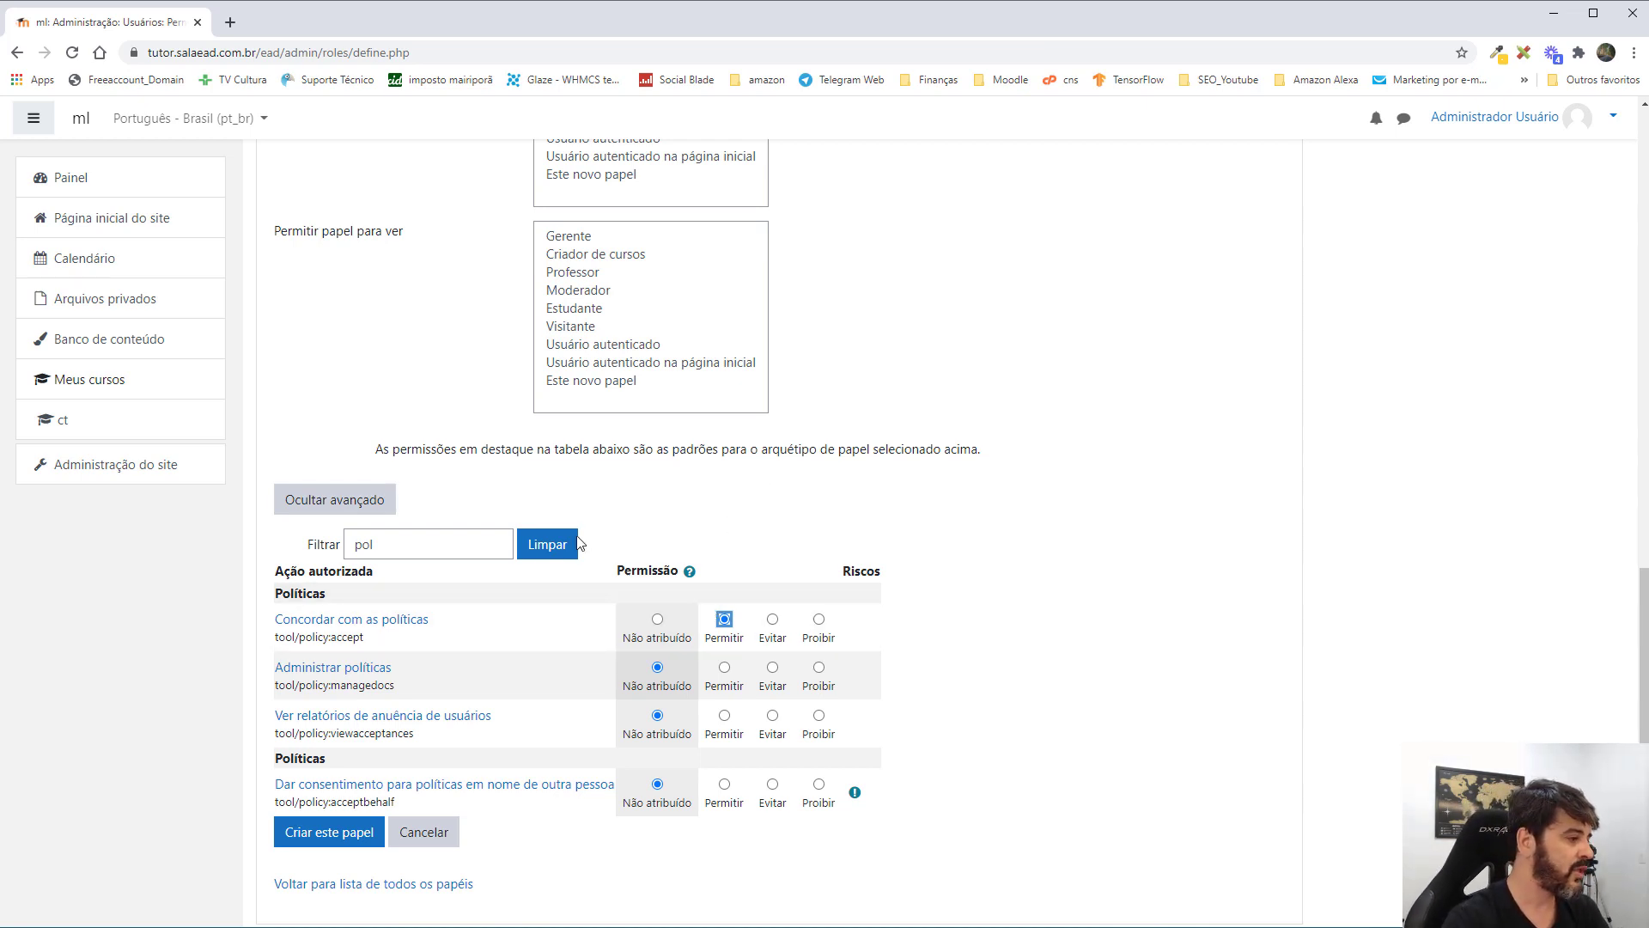
Clear the capability filter, create the Mentor role and review its allowed permissions.
left_click(550, 547)
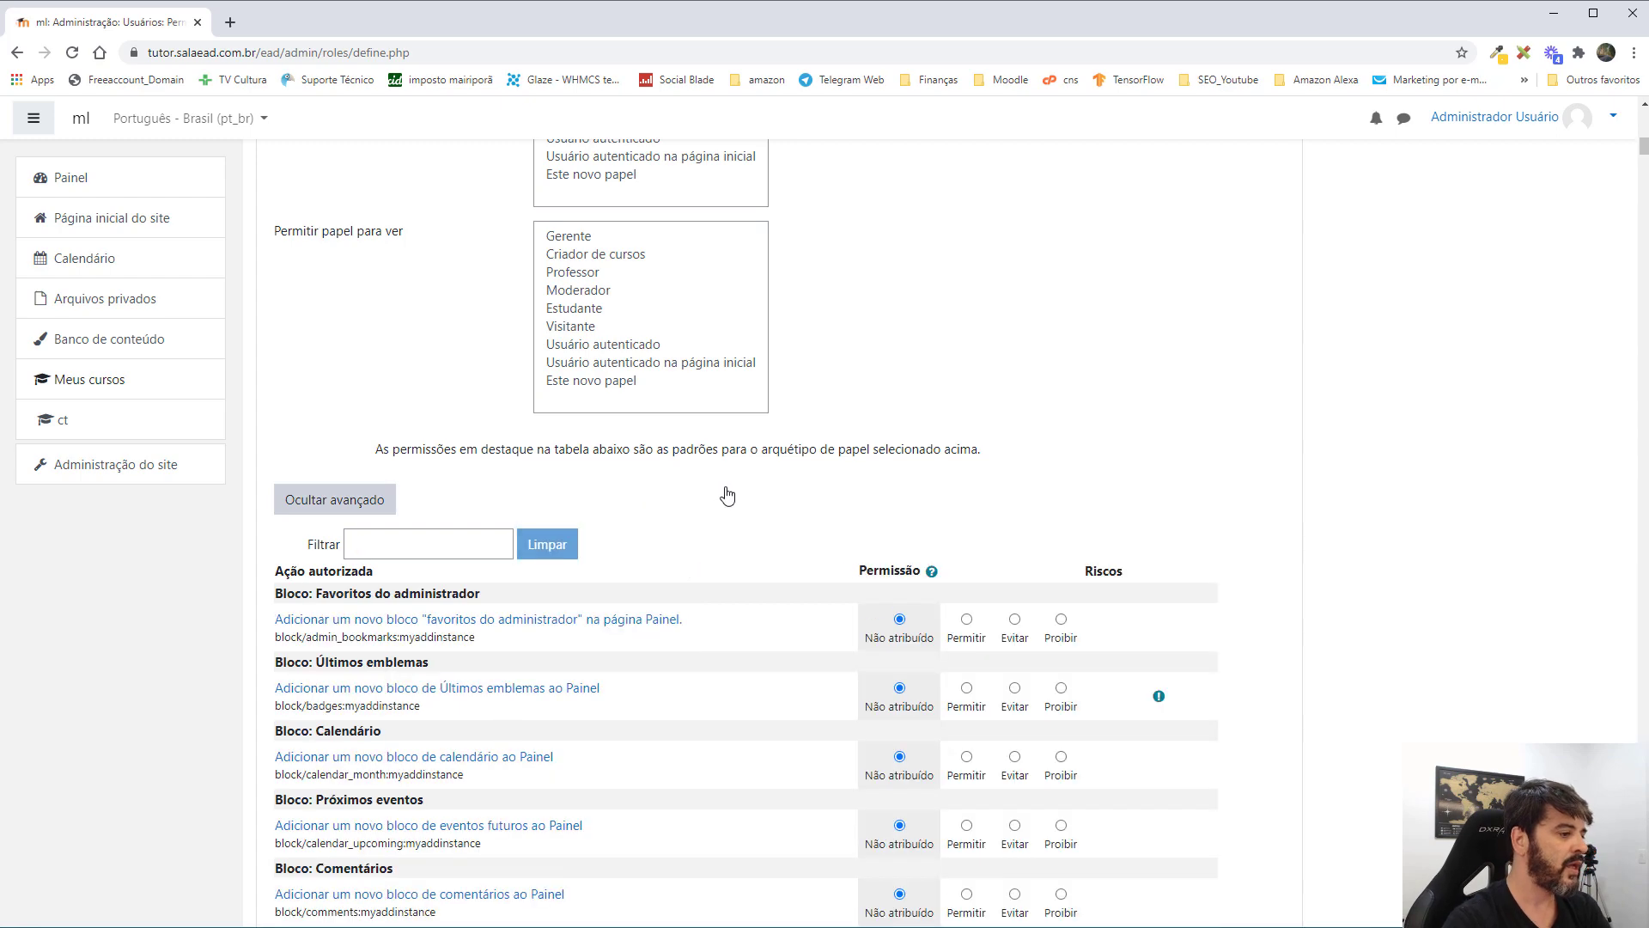
scroll(889, 518, "down", 2)
scroll(888, 515, "down", 1)
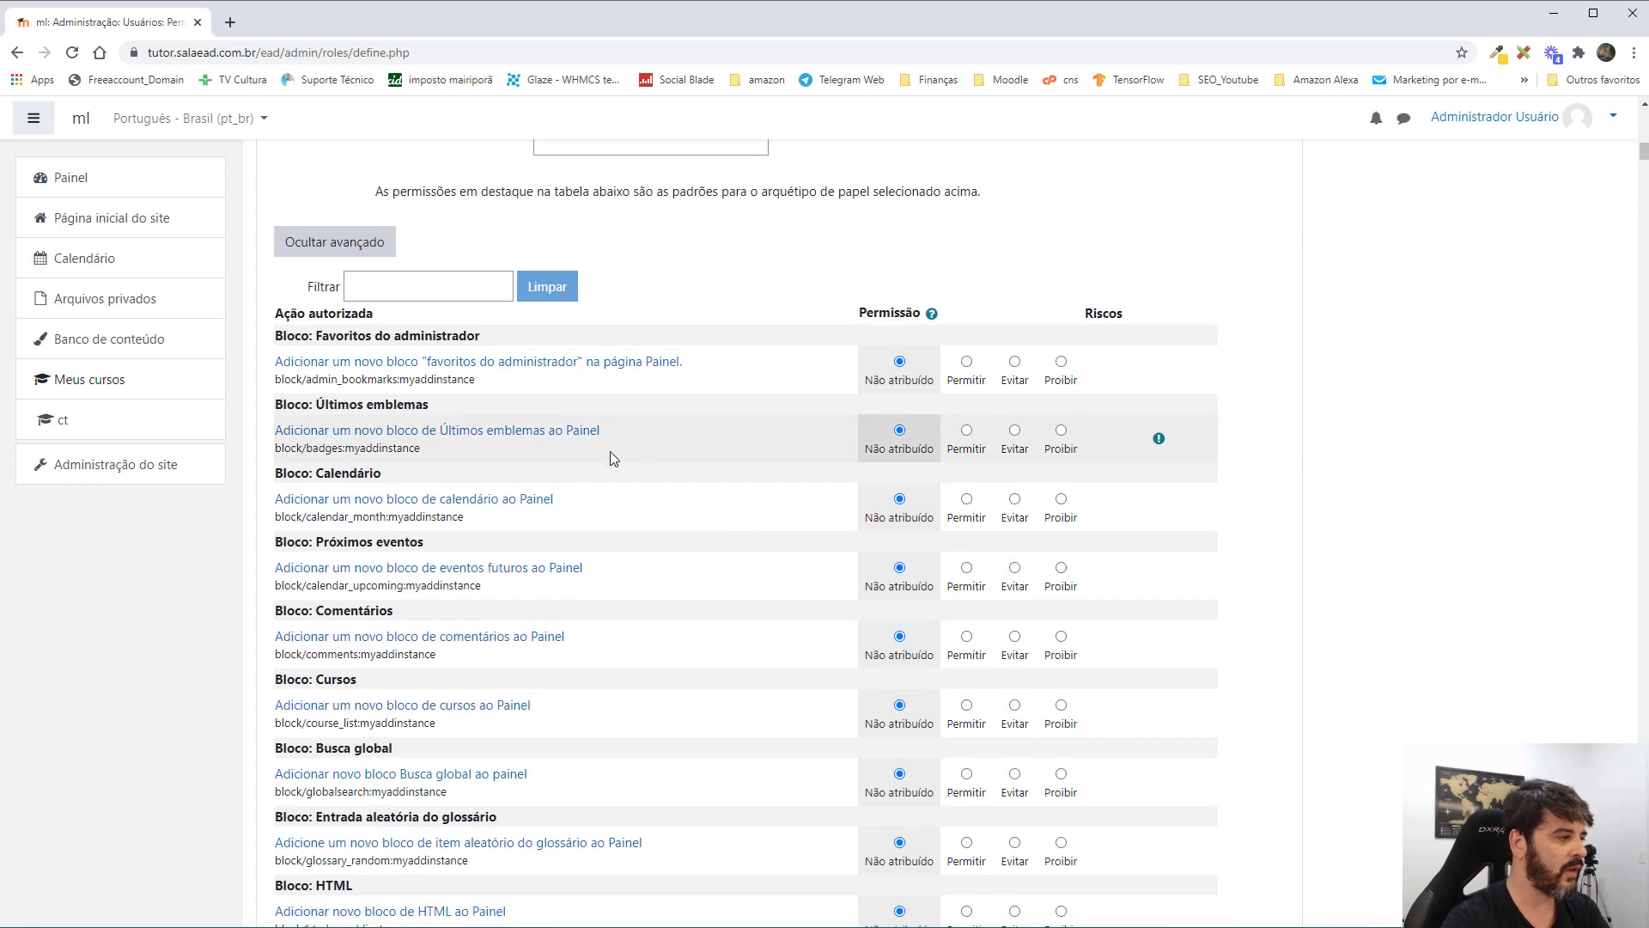
scroll(642, 496, "down", 2)
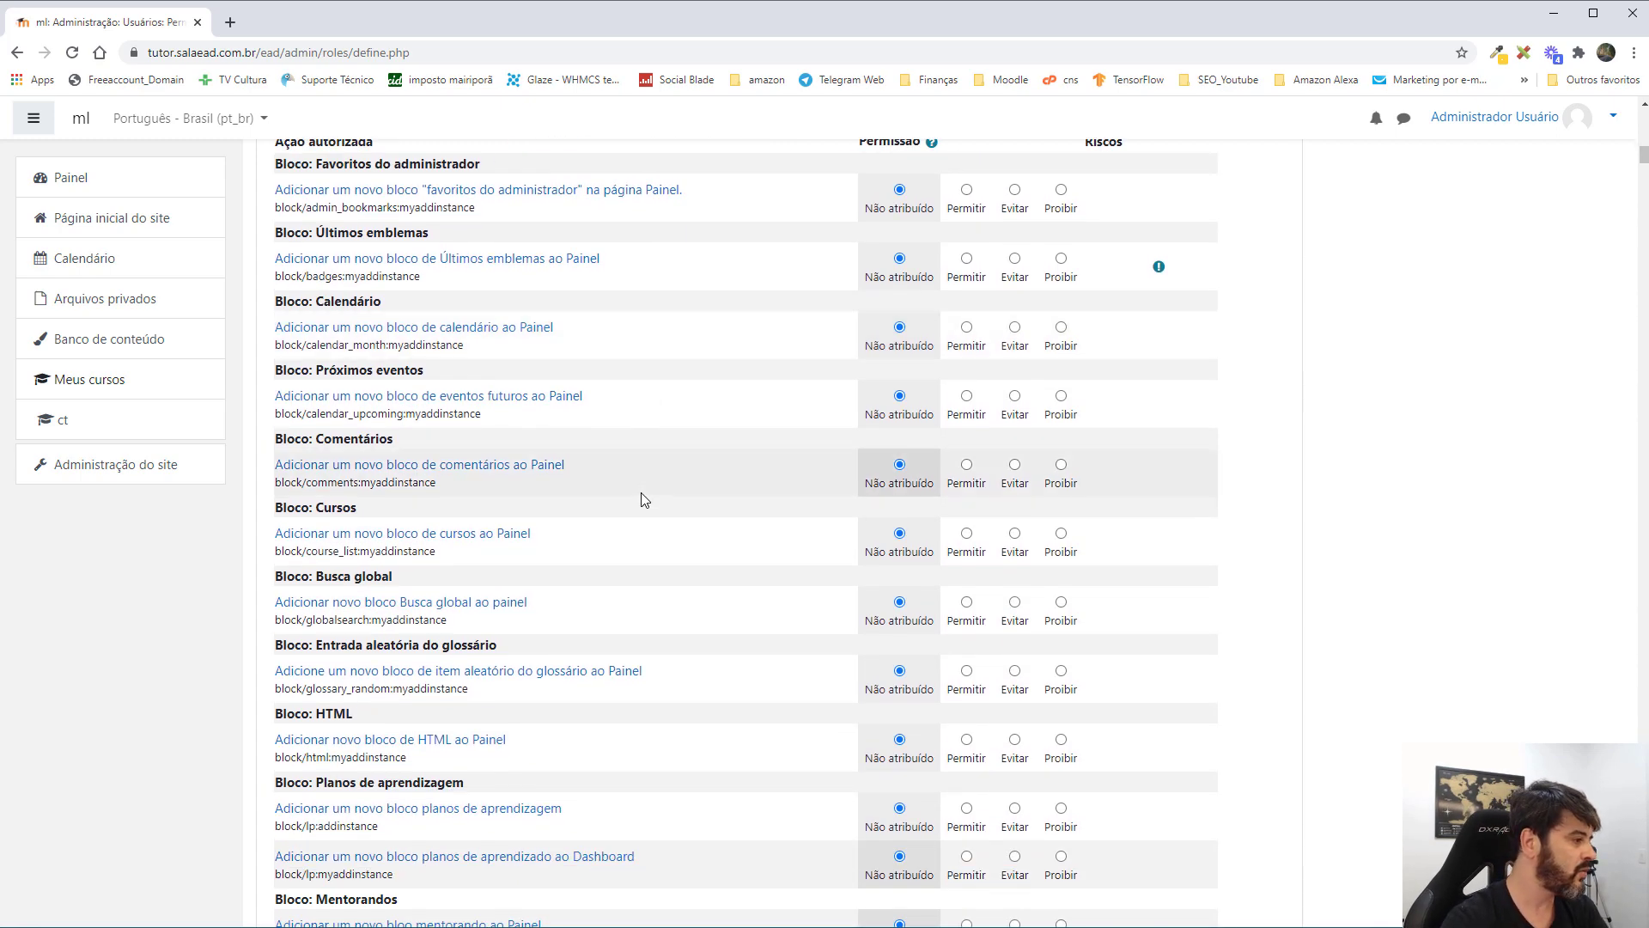
scroll(647, 487, "down", 2)
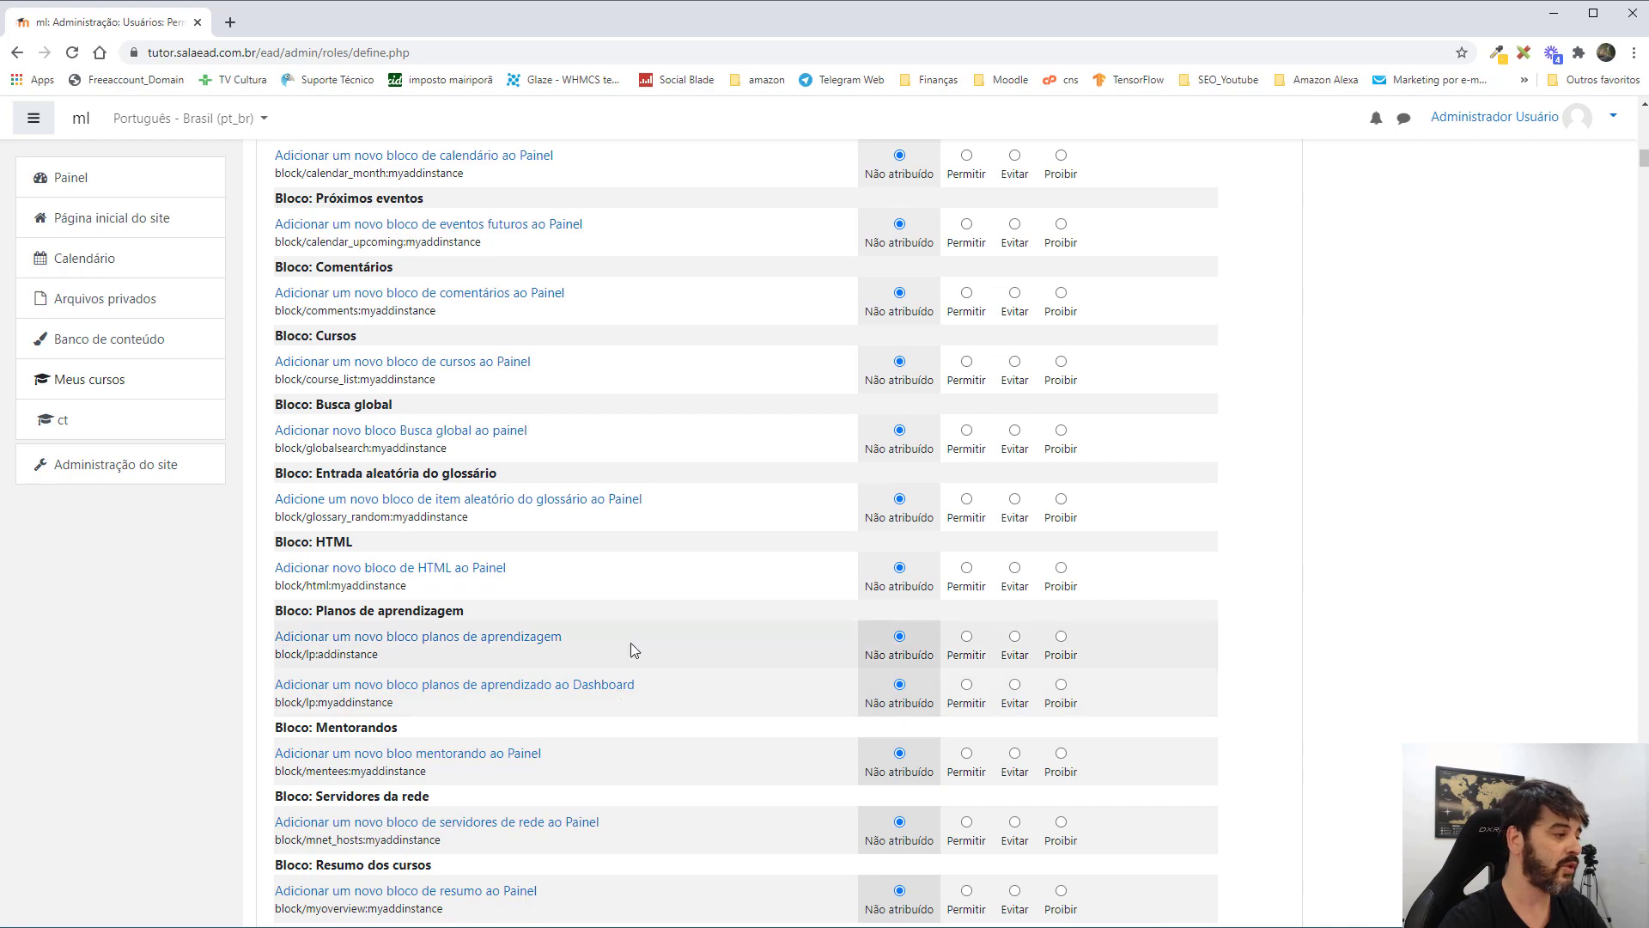
scroll(633, 640, "down", 4)
scroll(635, 636, "down", 10)
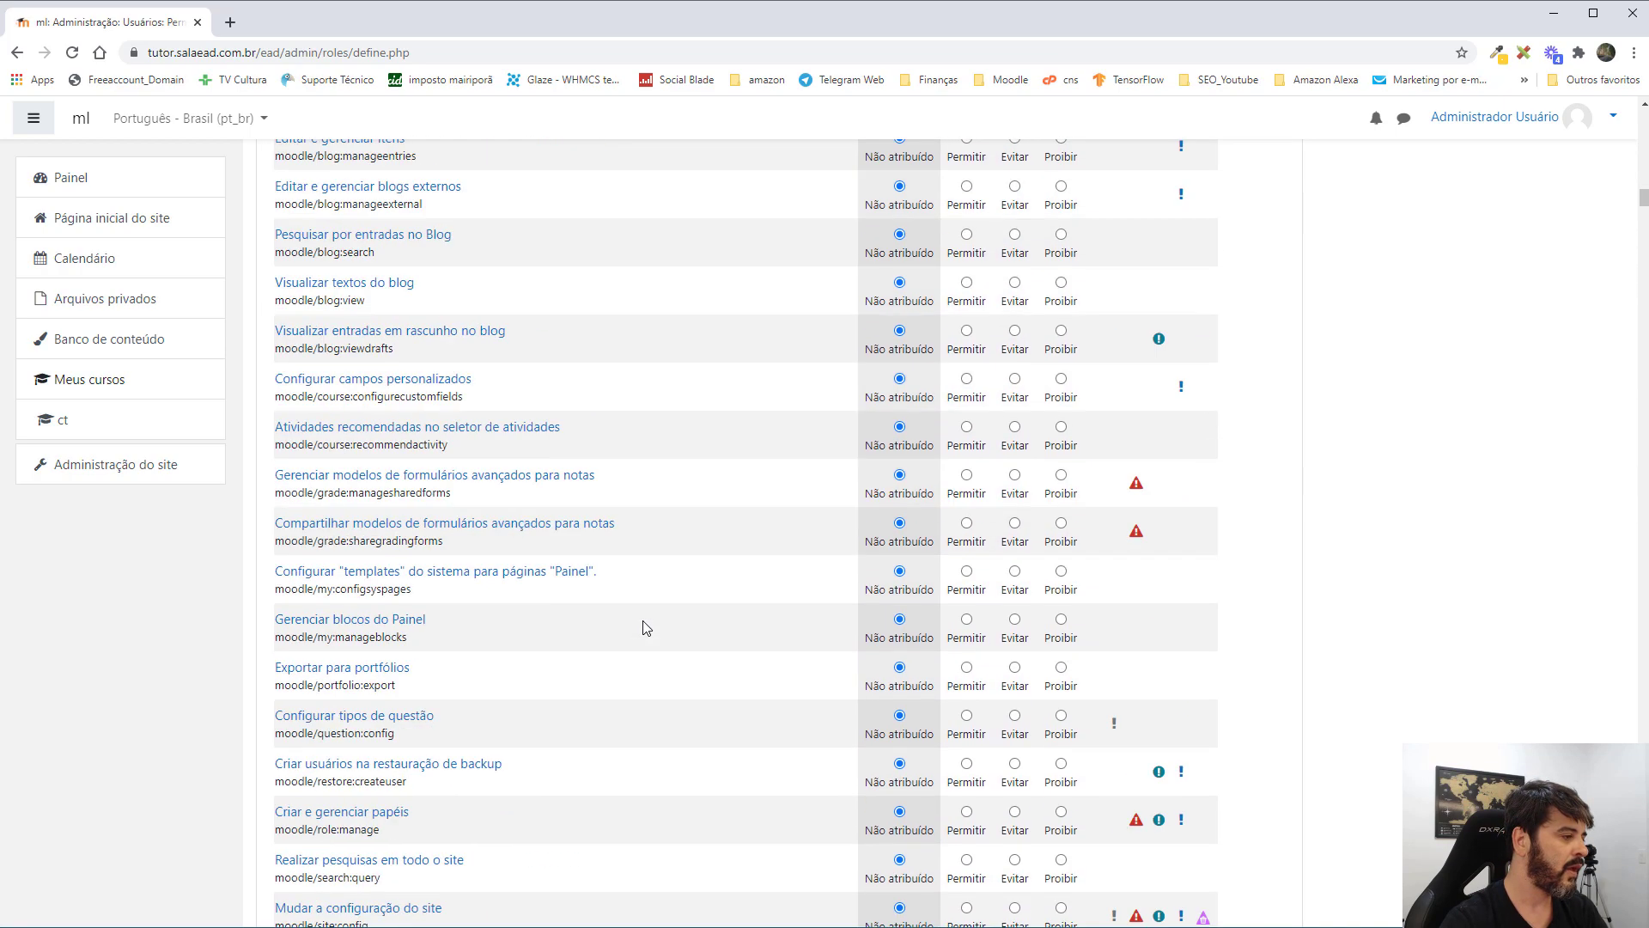
scroll(653, 601, "down", 20)
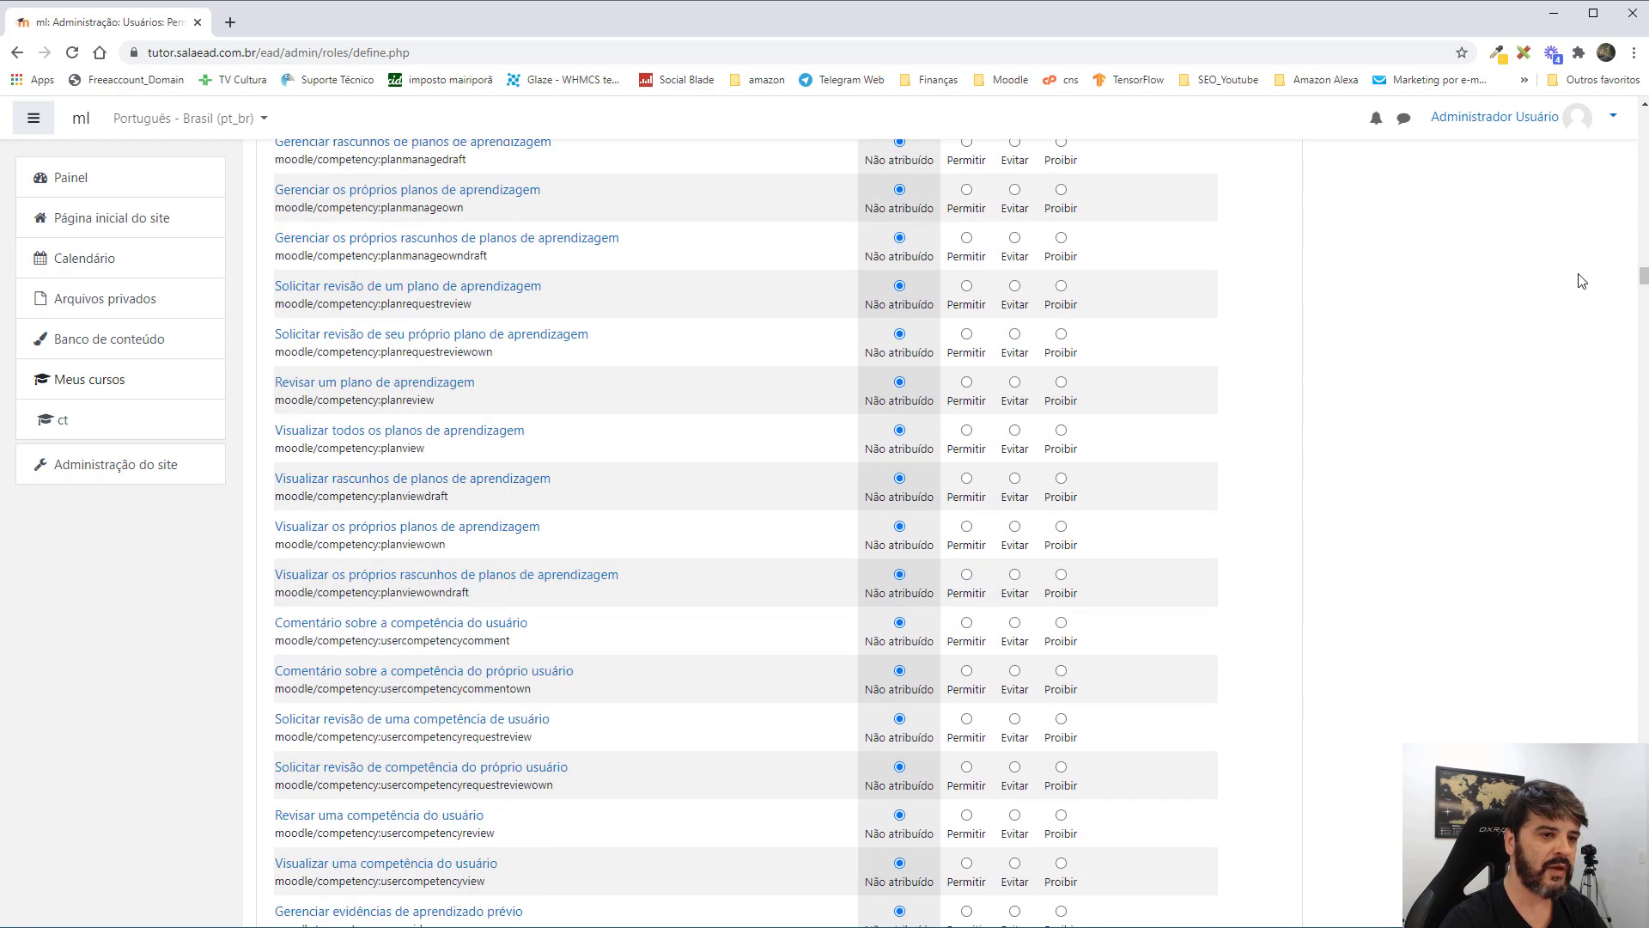
left_click_drag(1642, 276, 1642, 859)
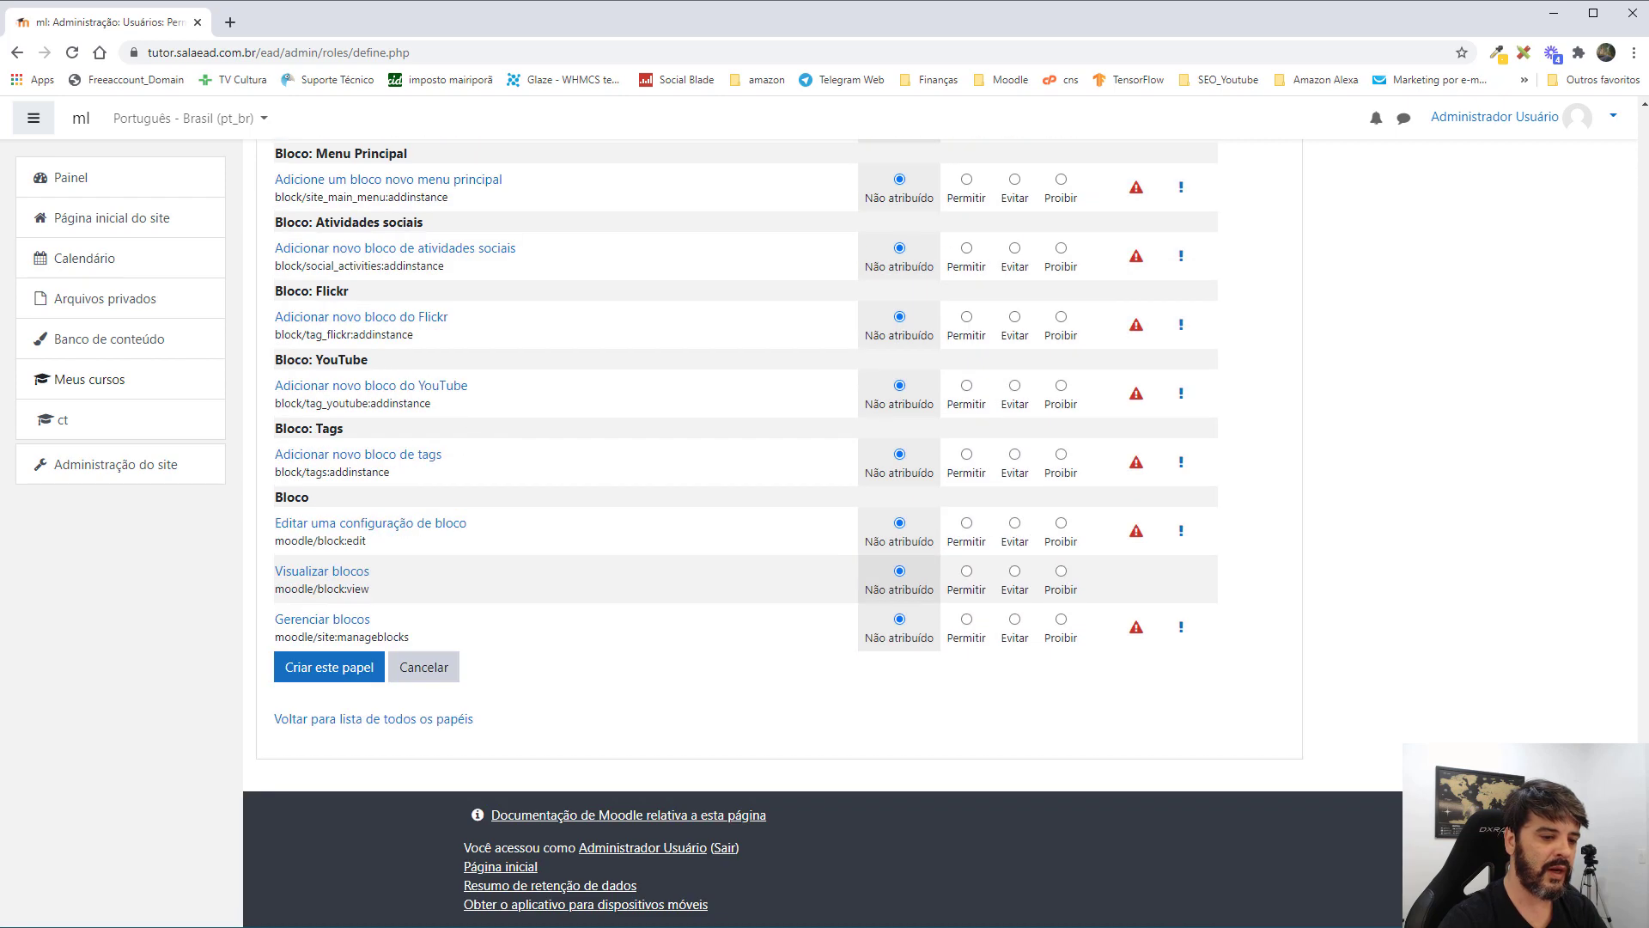
left_click(322, 670)
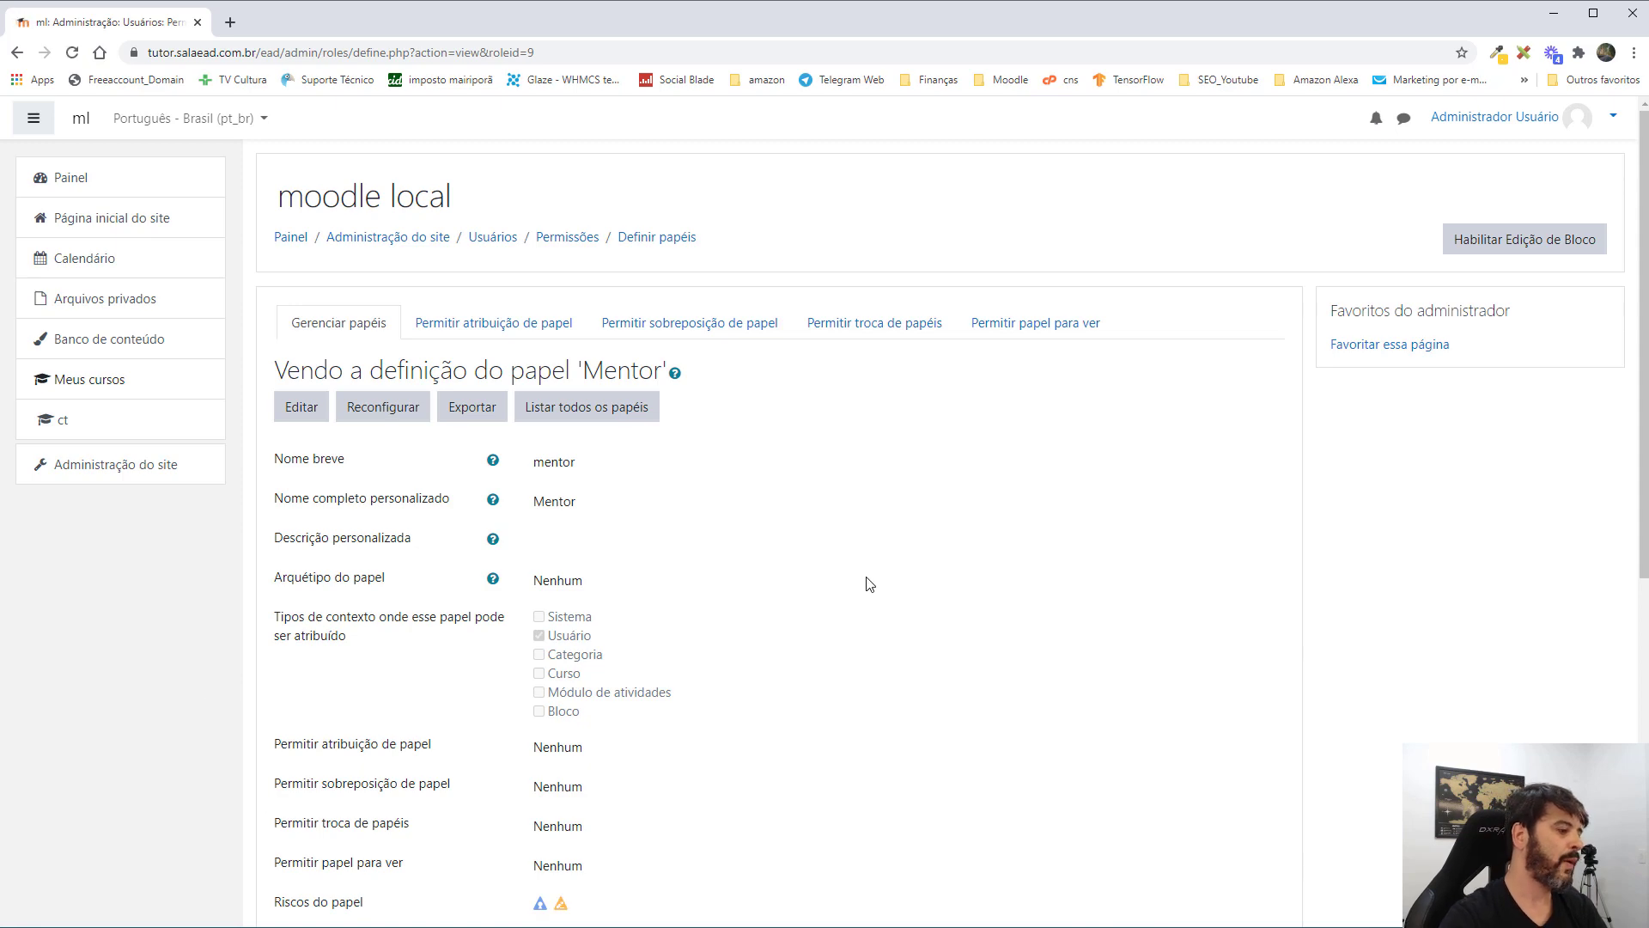
scroll(916, 562, "down", 5)
scroll(1020, 537, "down", 2)
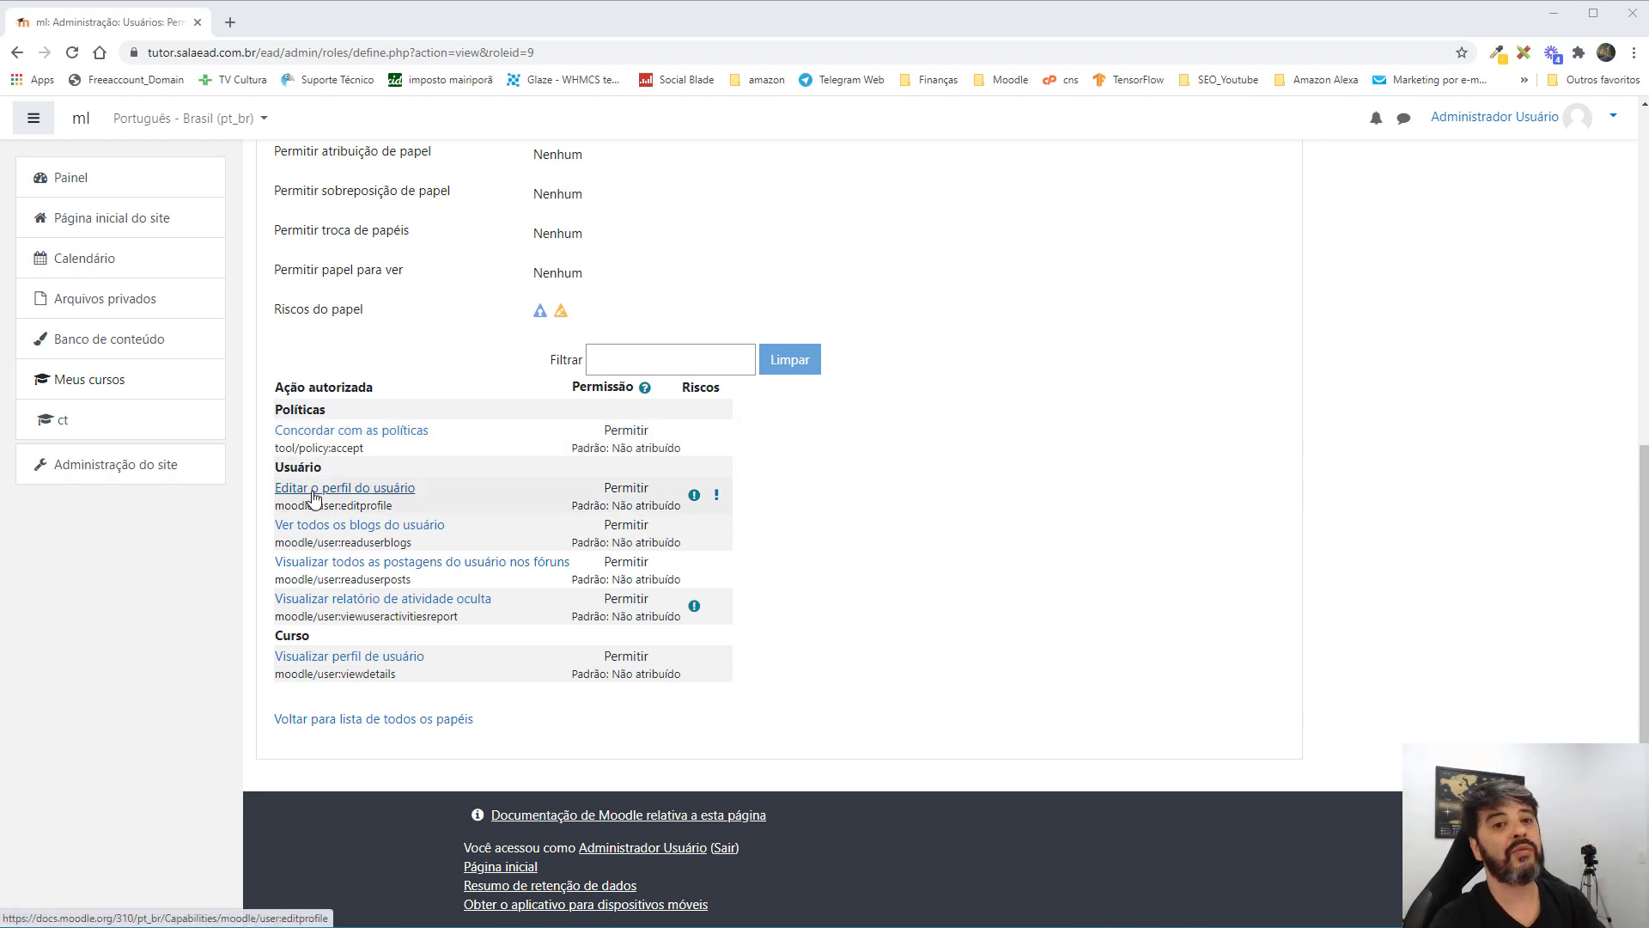
Open the profile of the second user in the site's user list (Lista de usuários).
left_click(130, 470)
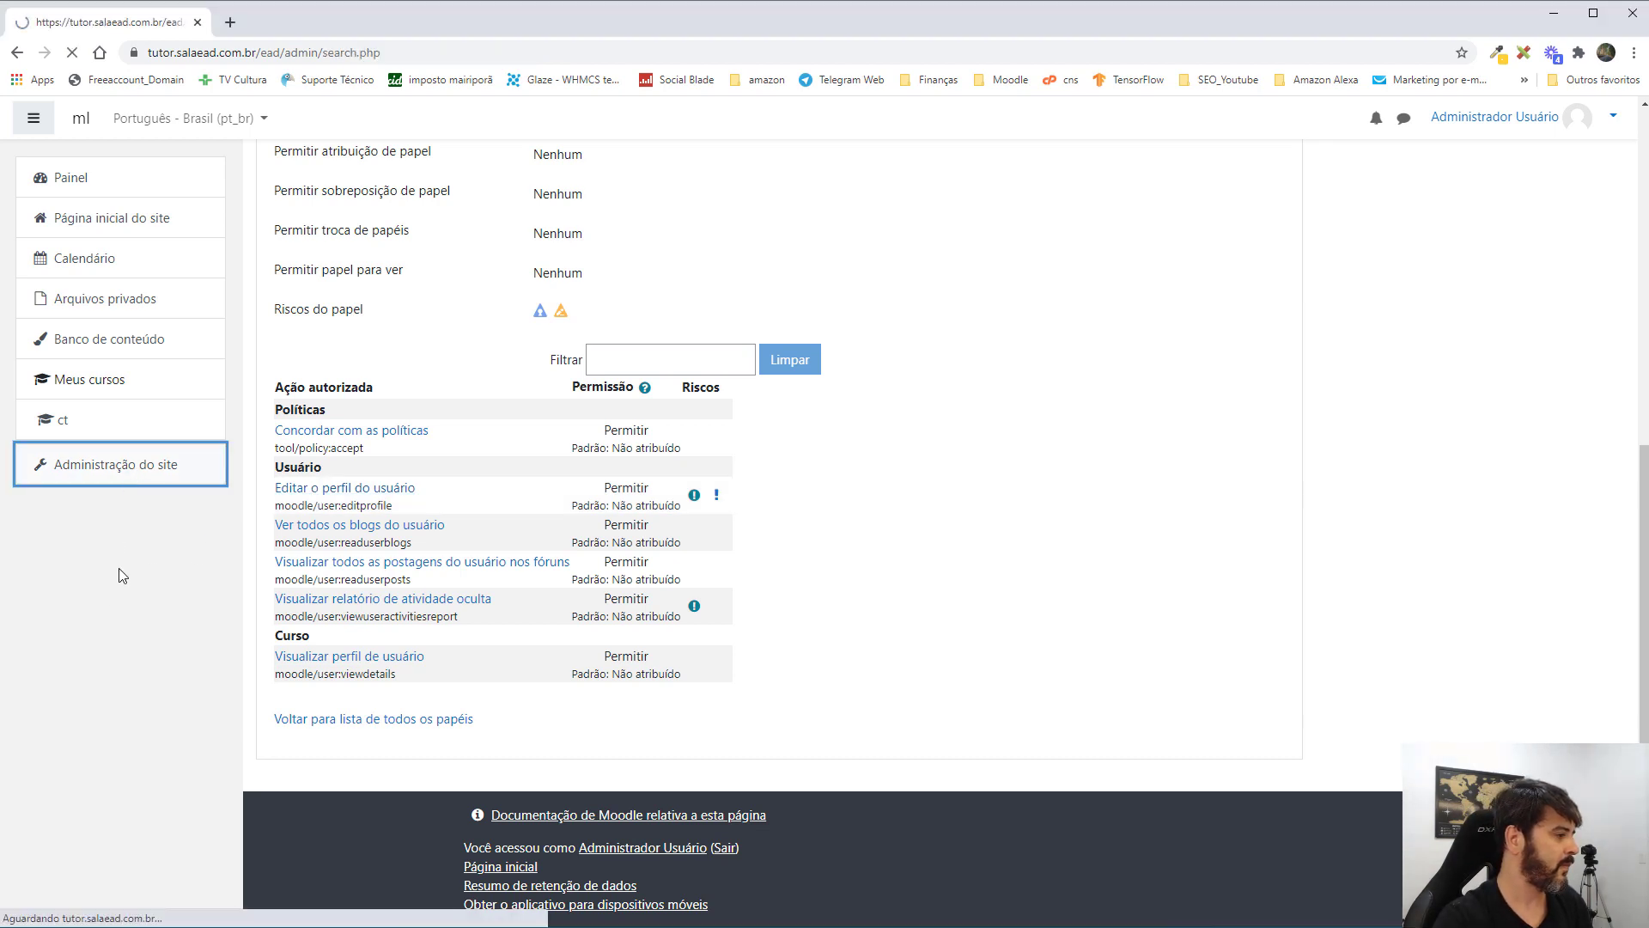
left_click(470, 488)
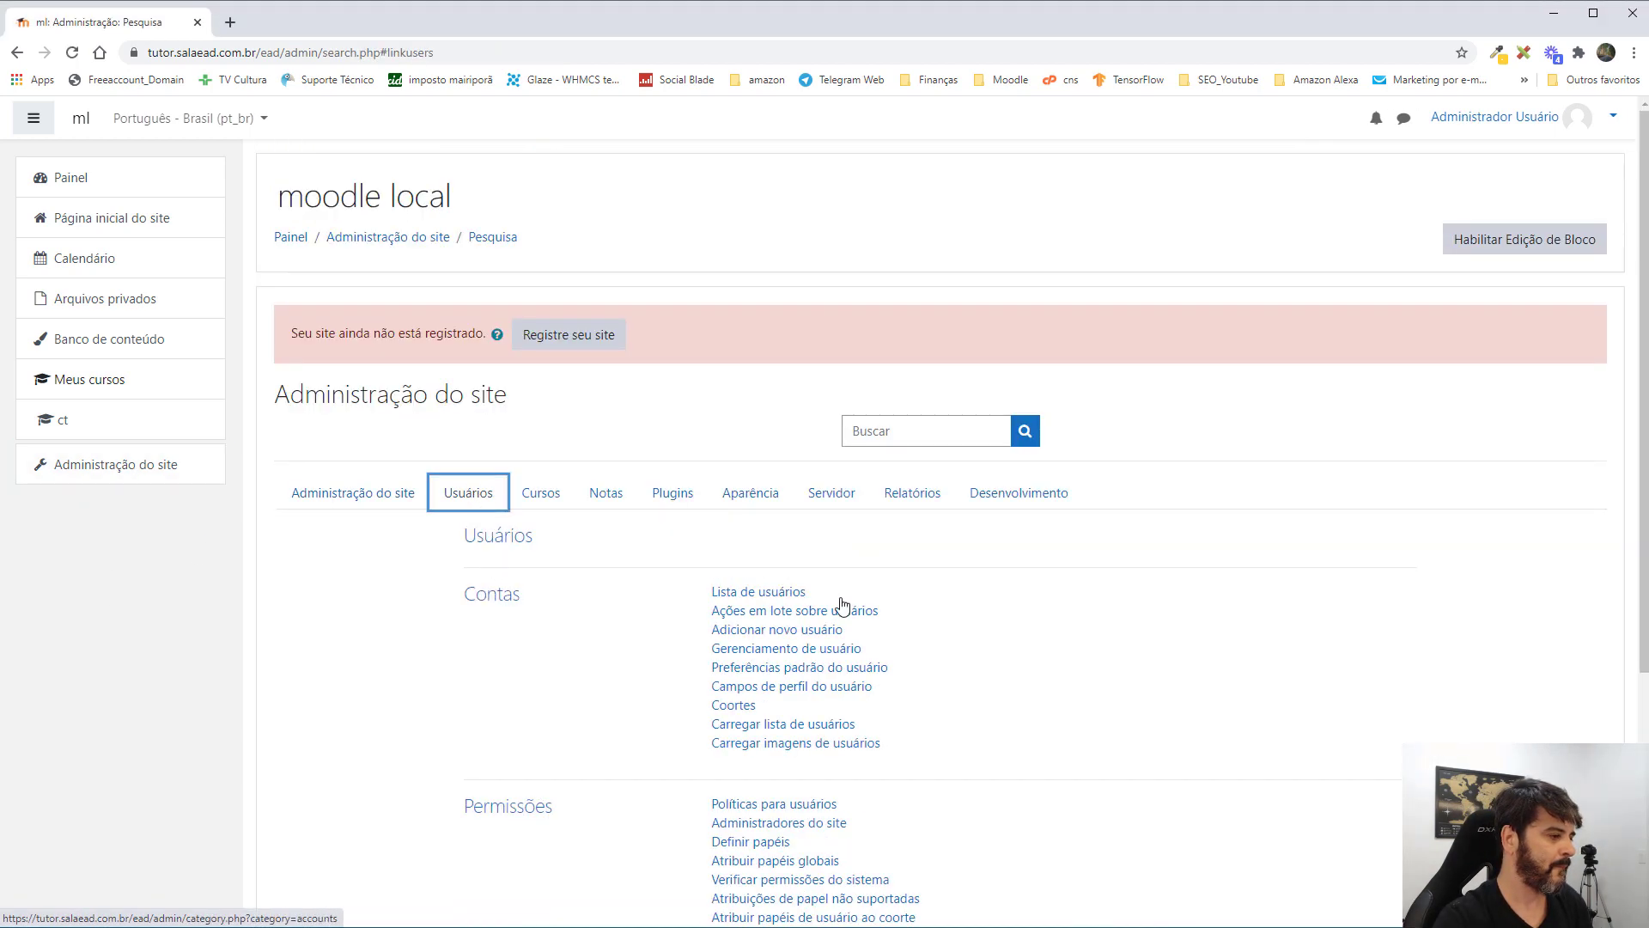
left_click(728, 591)
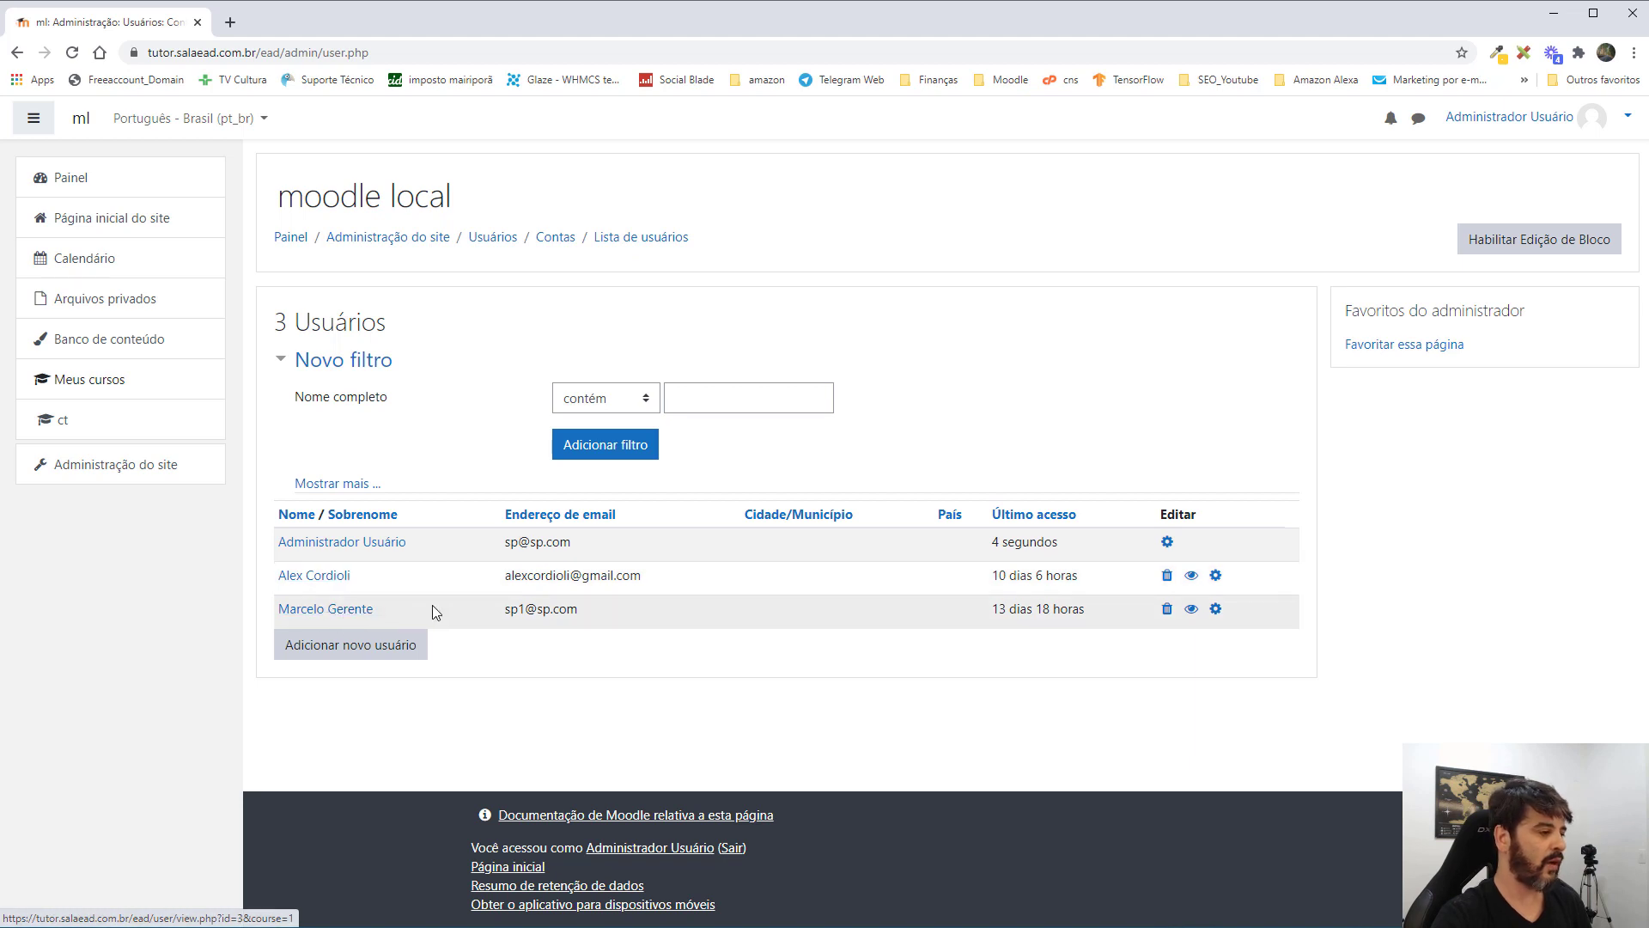
left_click(318, 581)
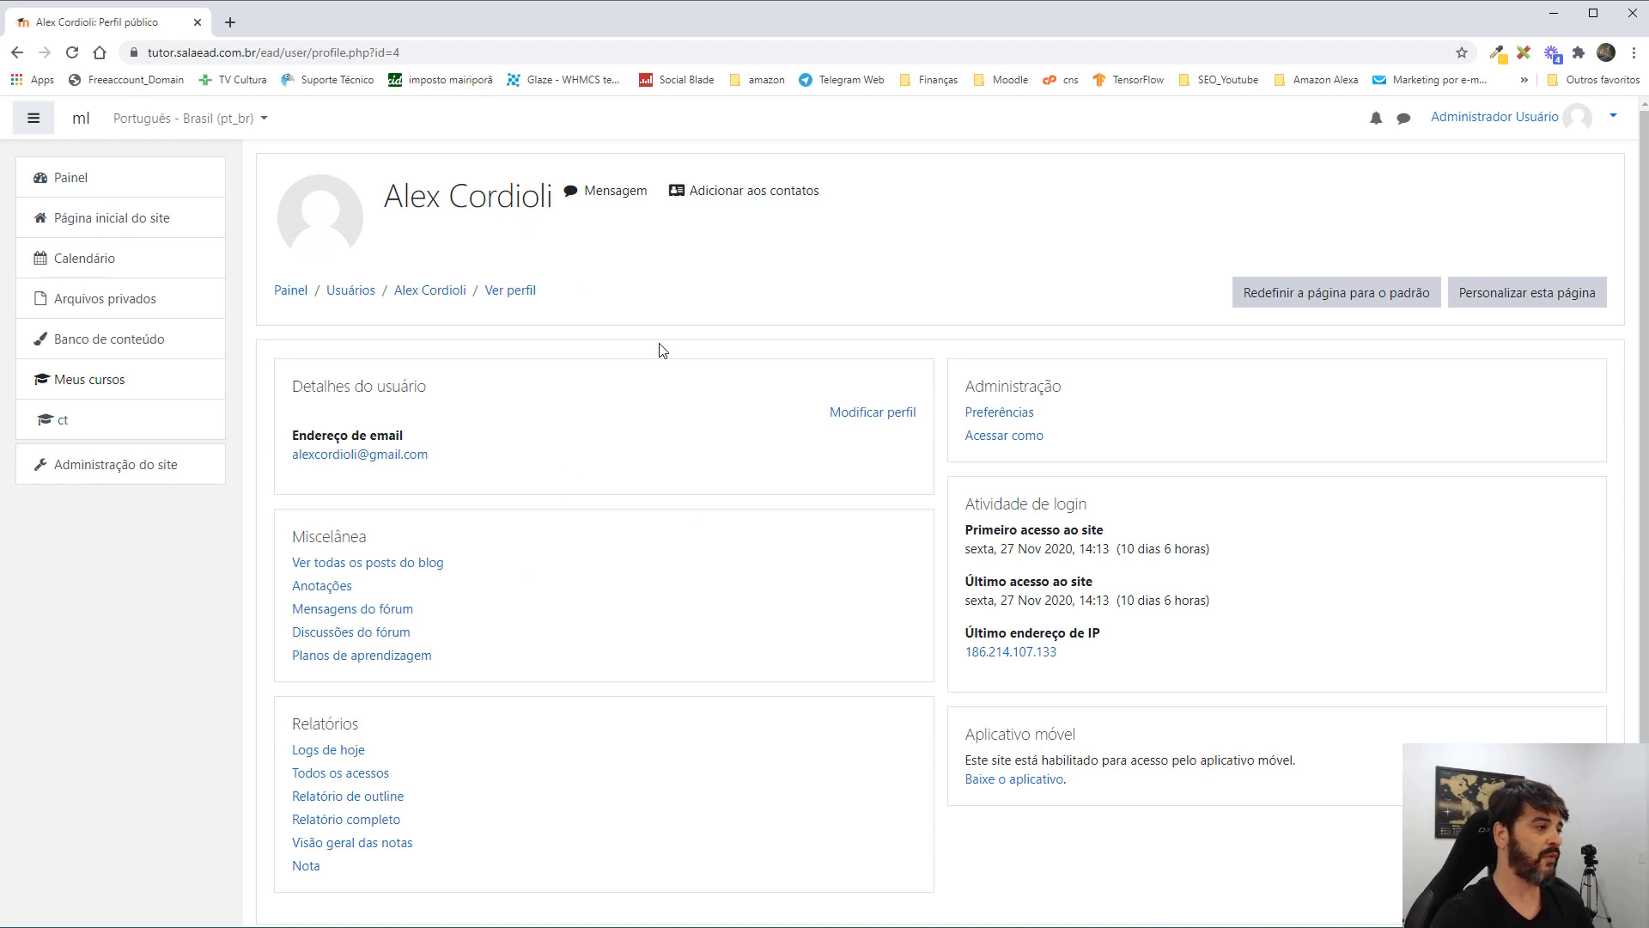
From this user's preferences, open the assignment of roles relative to this user for the Mentor role.
scroll(662, 350, "down", 2)
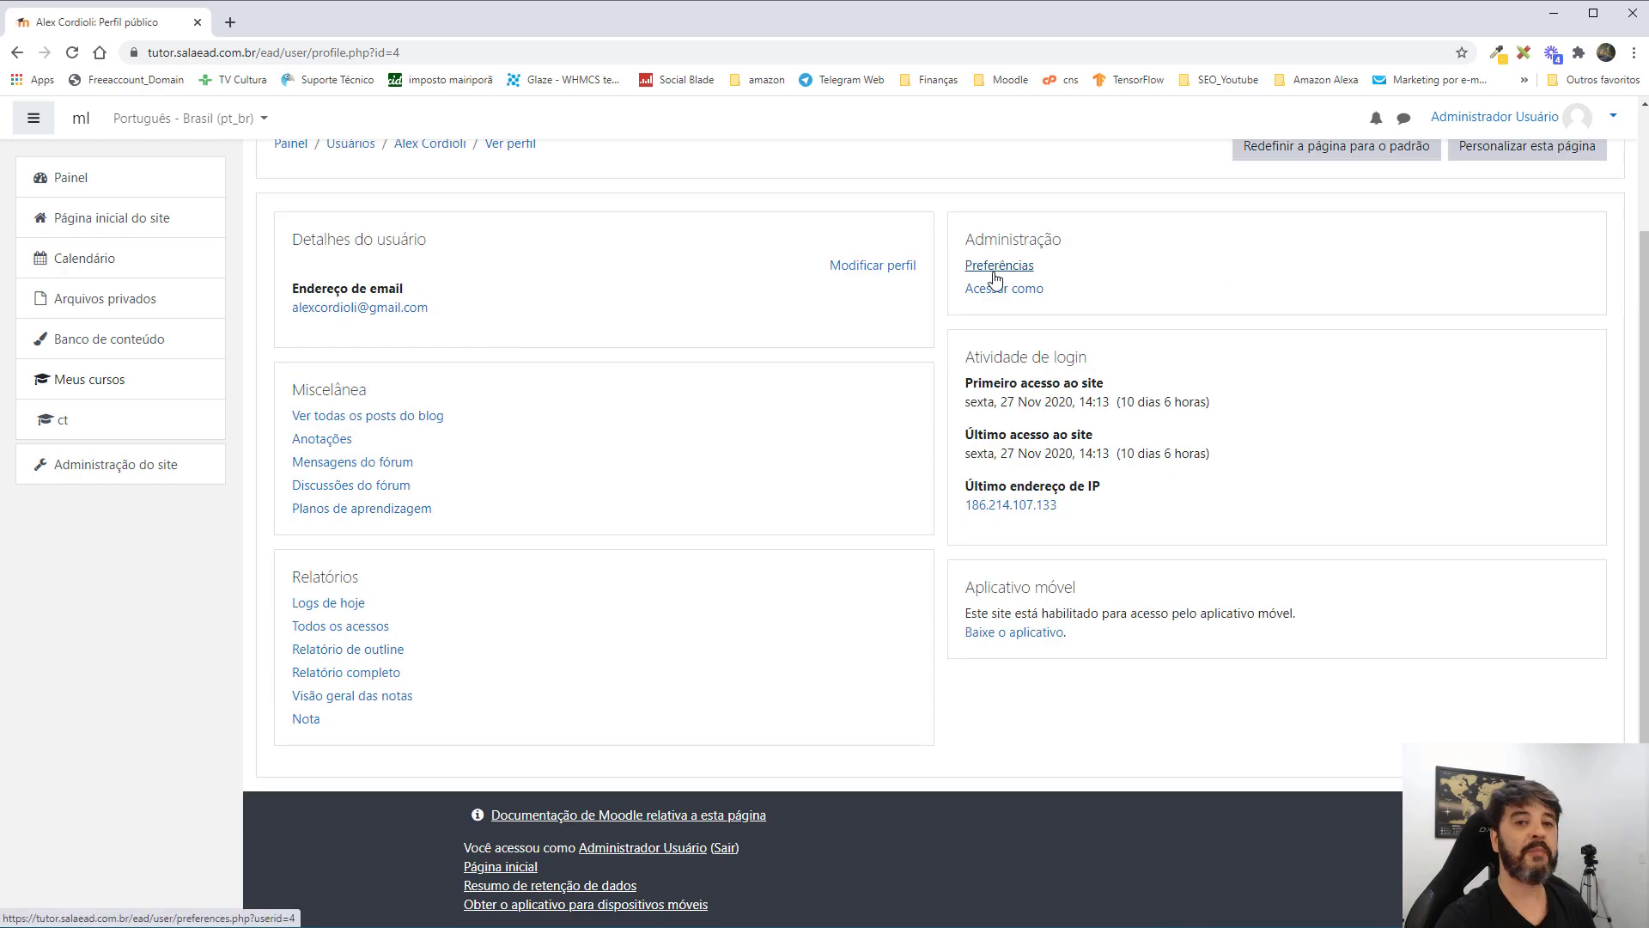
left_click(999, 265)
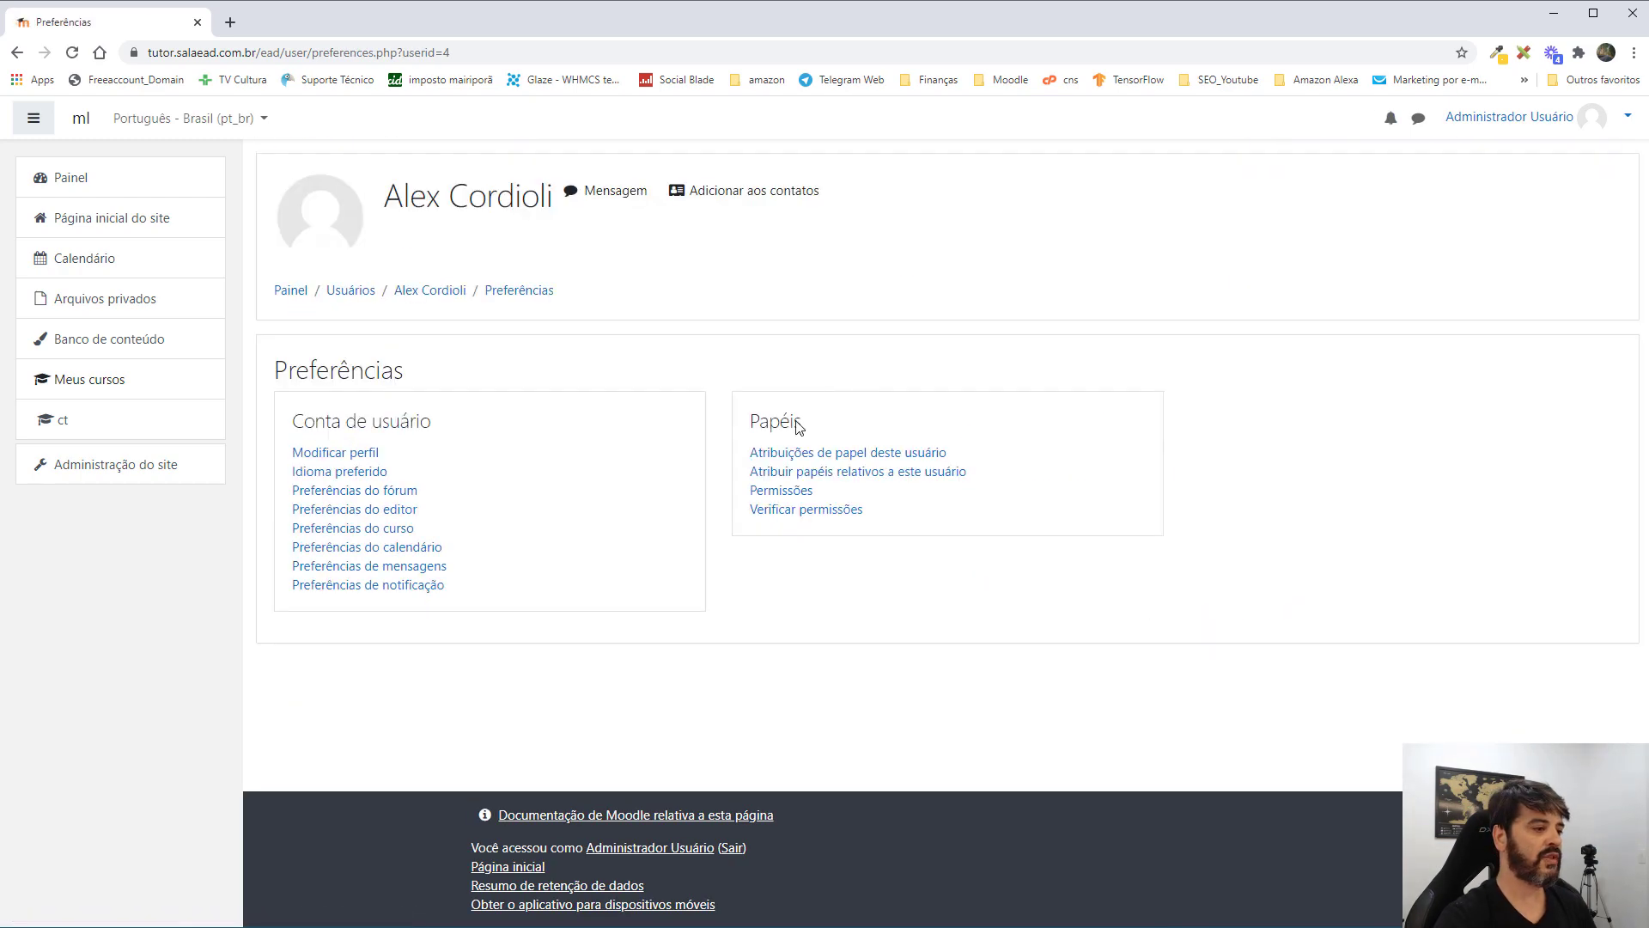
left_click(869, 475)
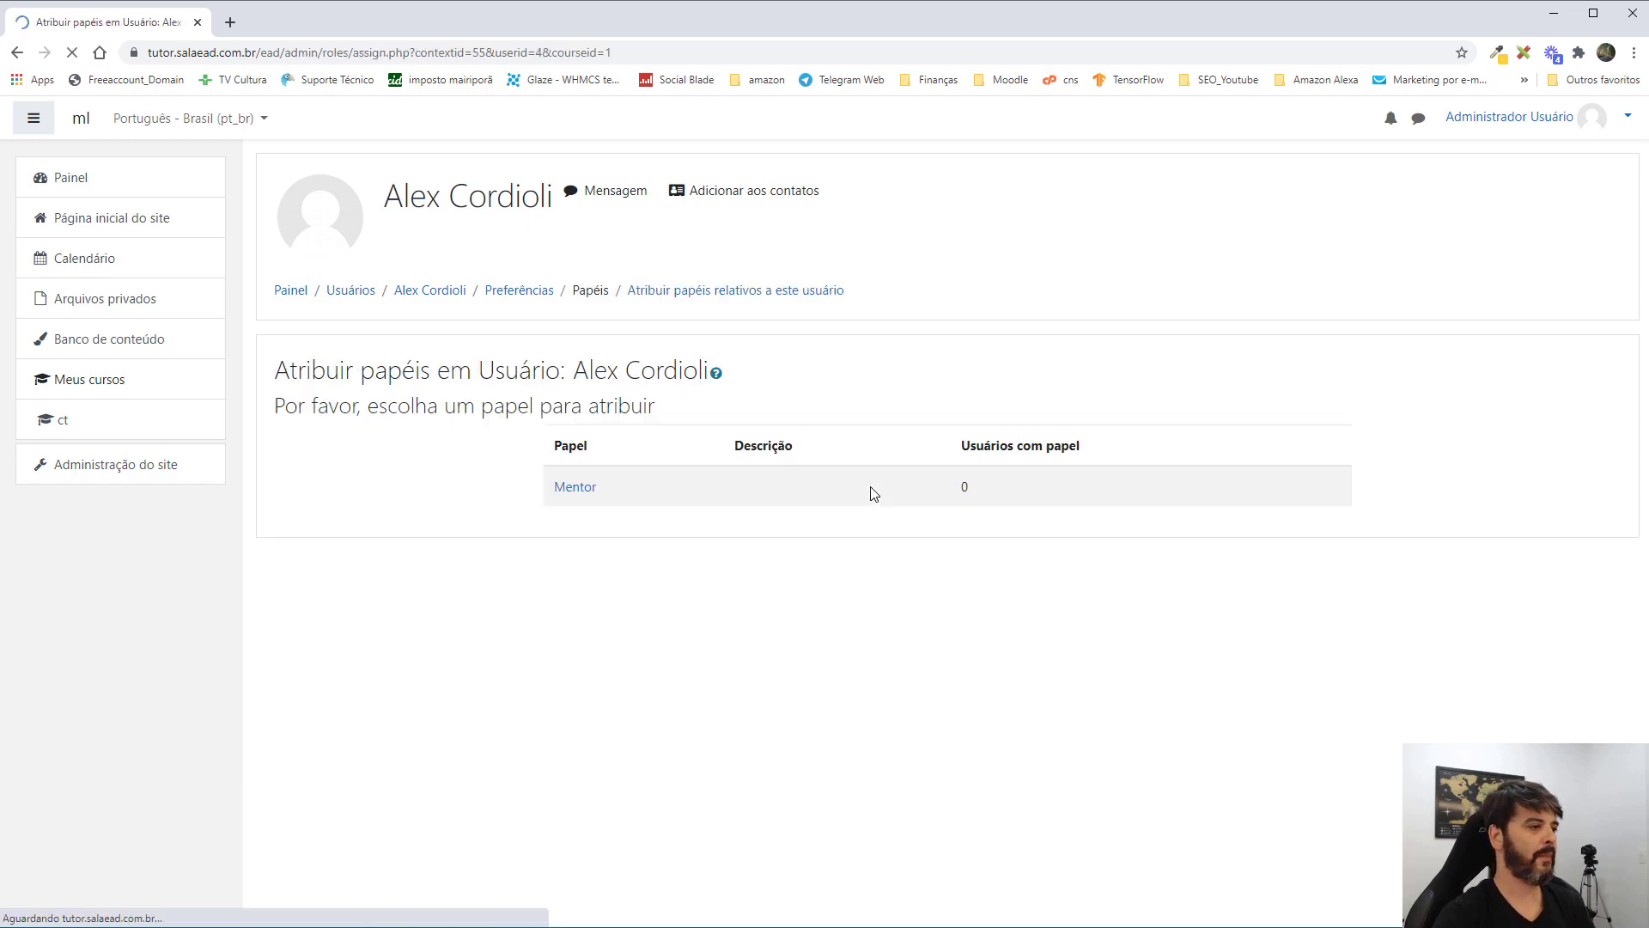
left_click(579, 488)
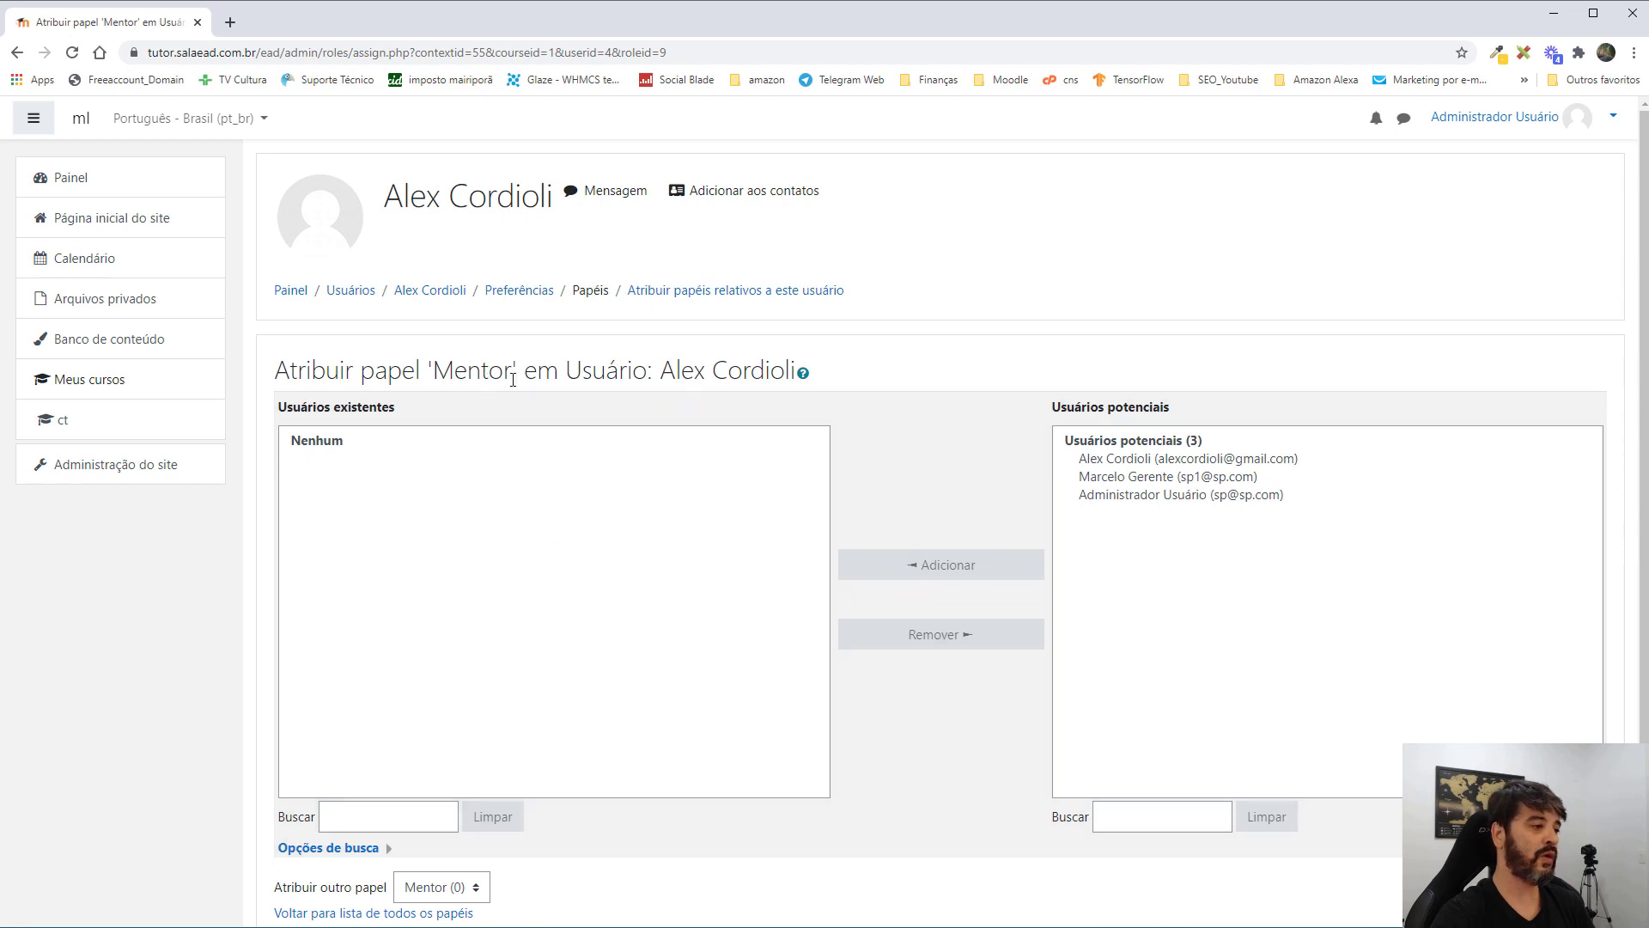
Add the second potential user as Mentor of this user.
left_click_drag(663, 369, 797, 371)
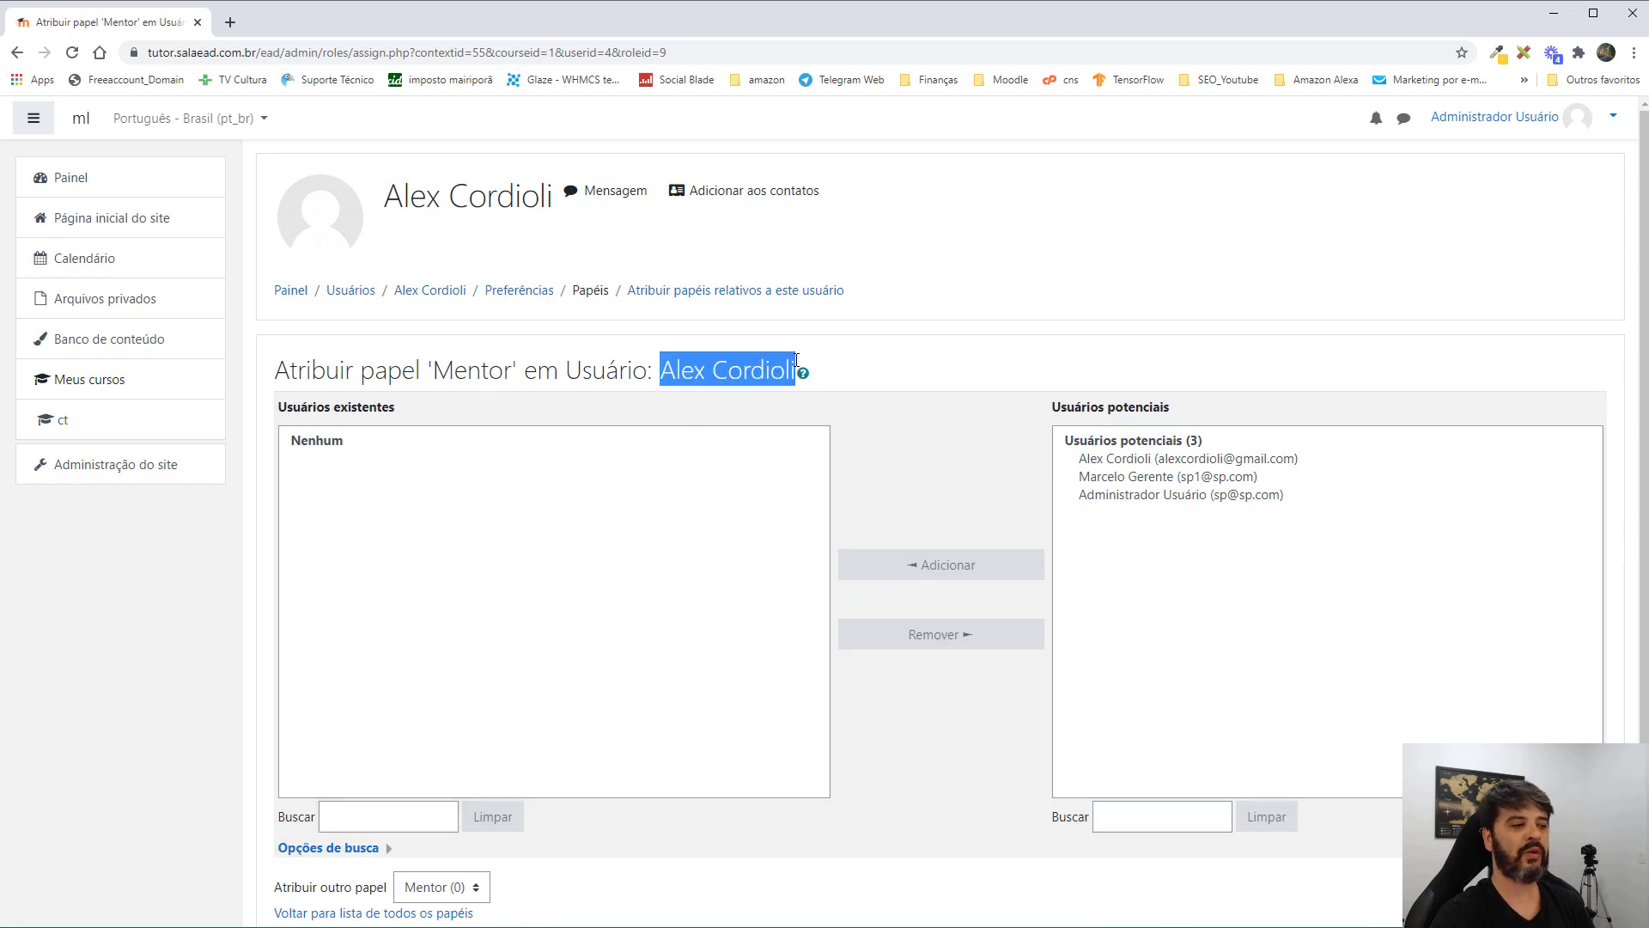
left_click(1132, 477)
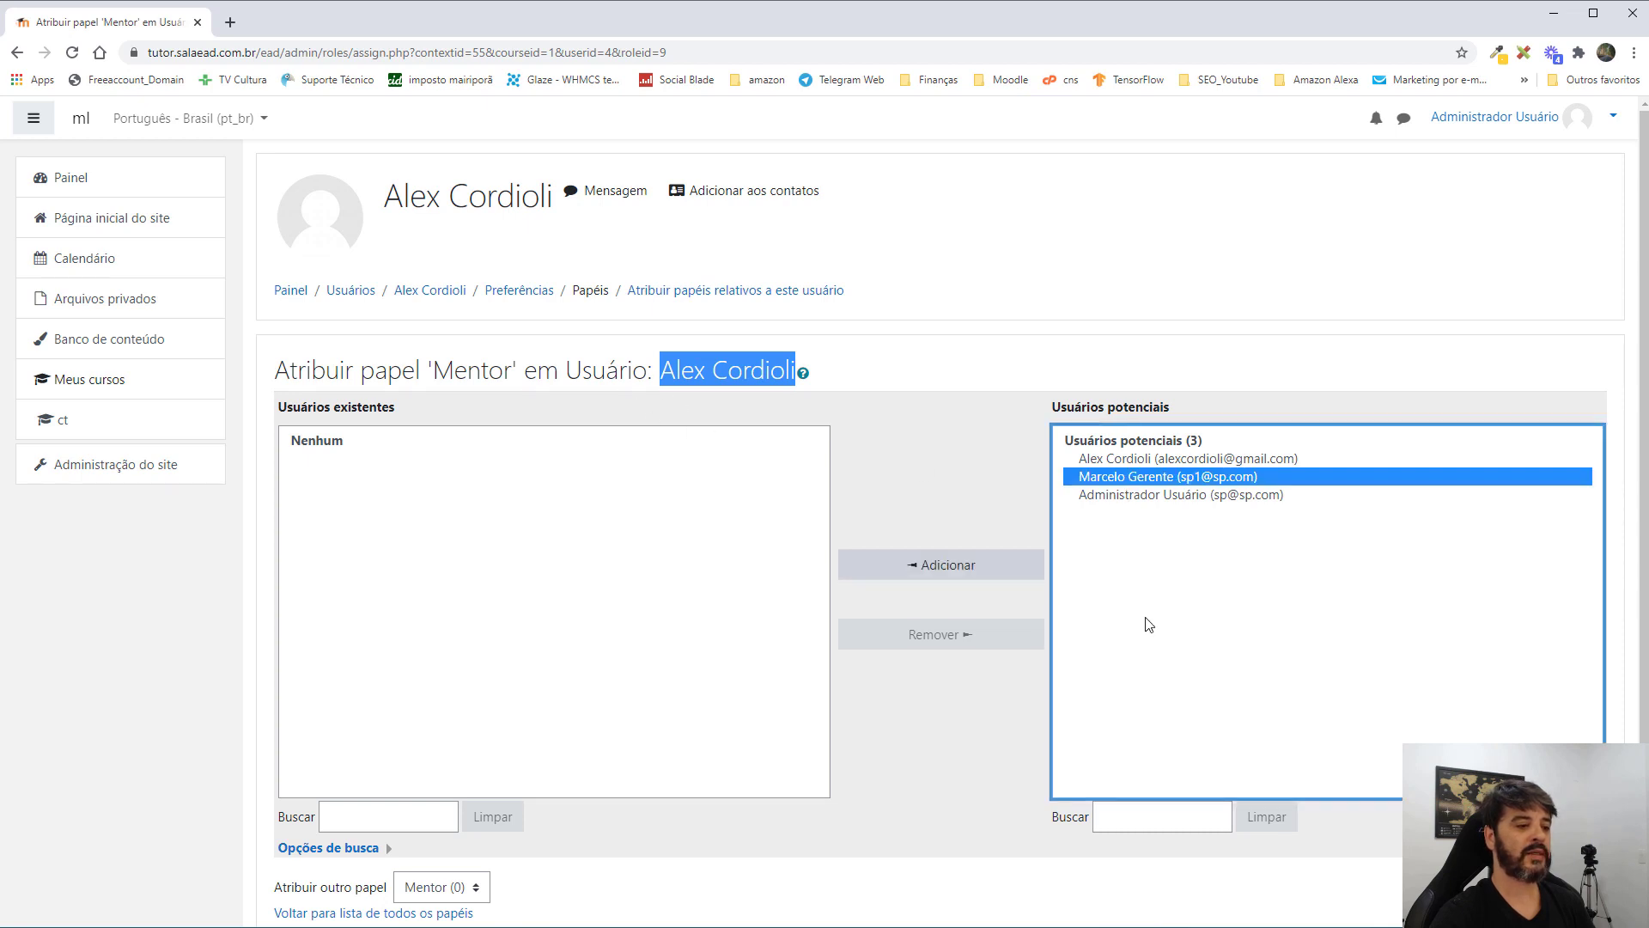
left_click(945, 567)
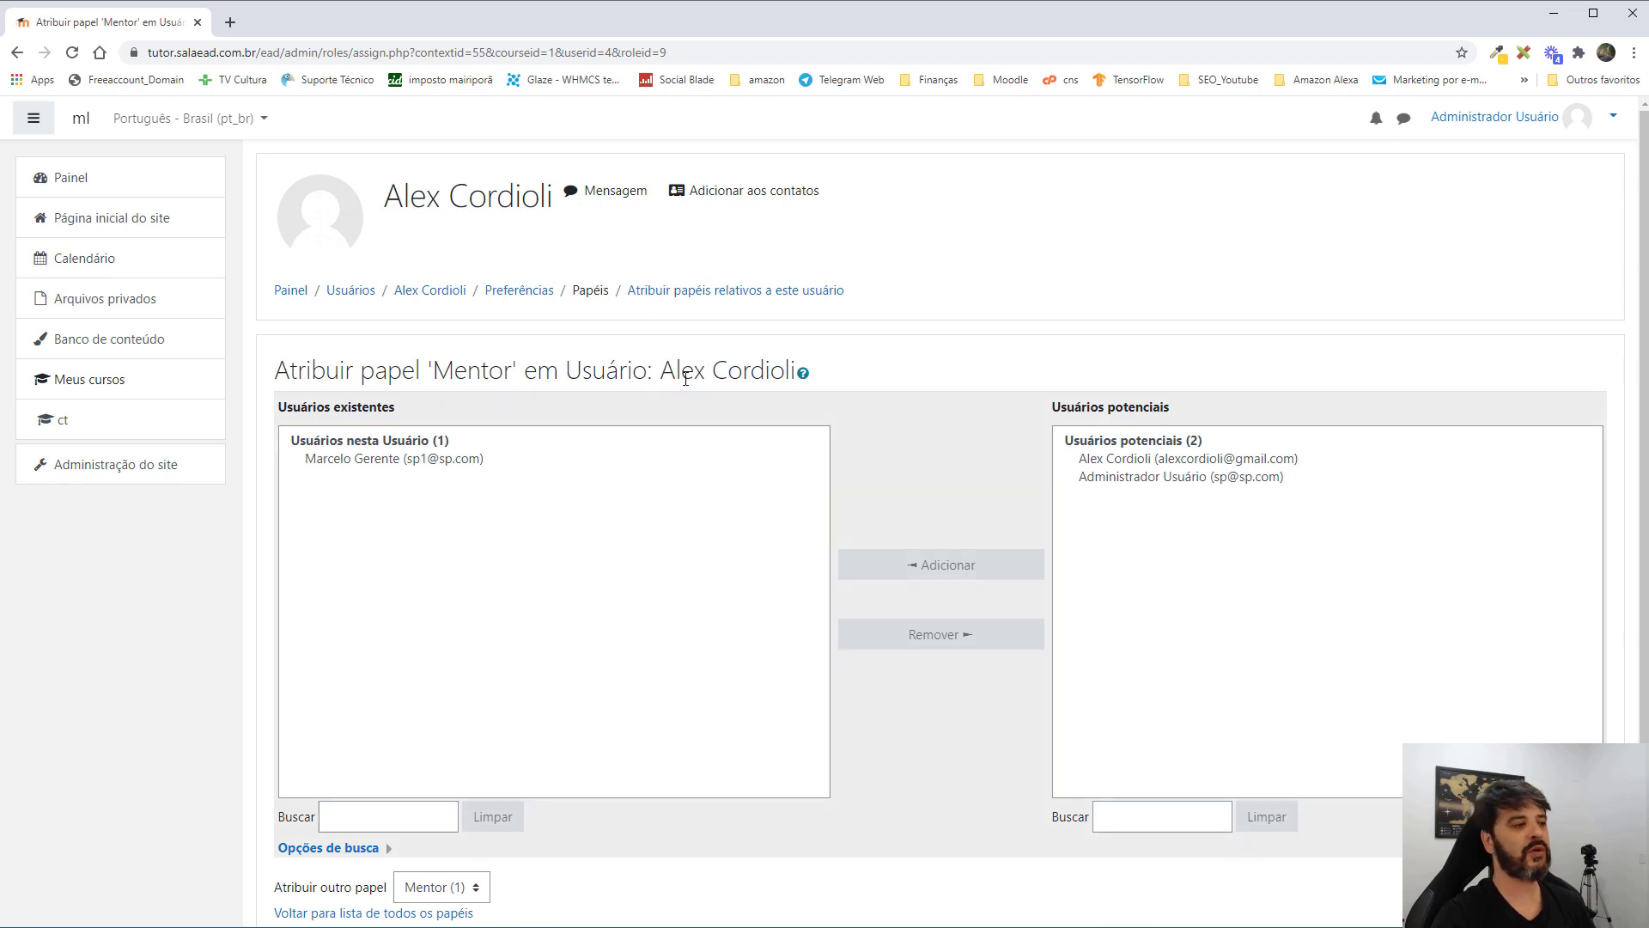
left_click_drag(662, 372, 800, 372)
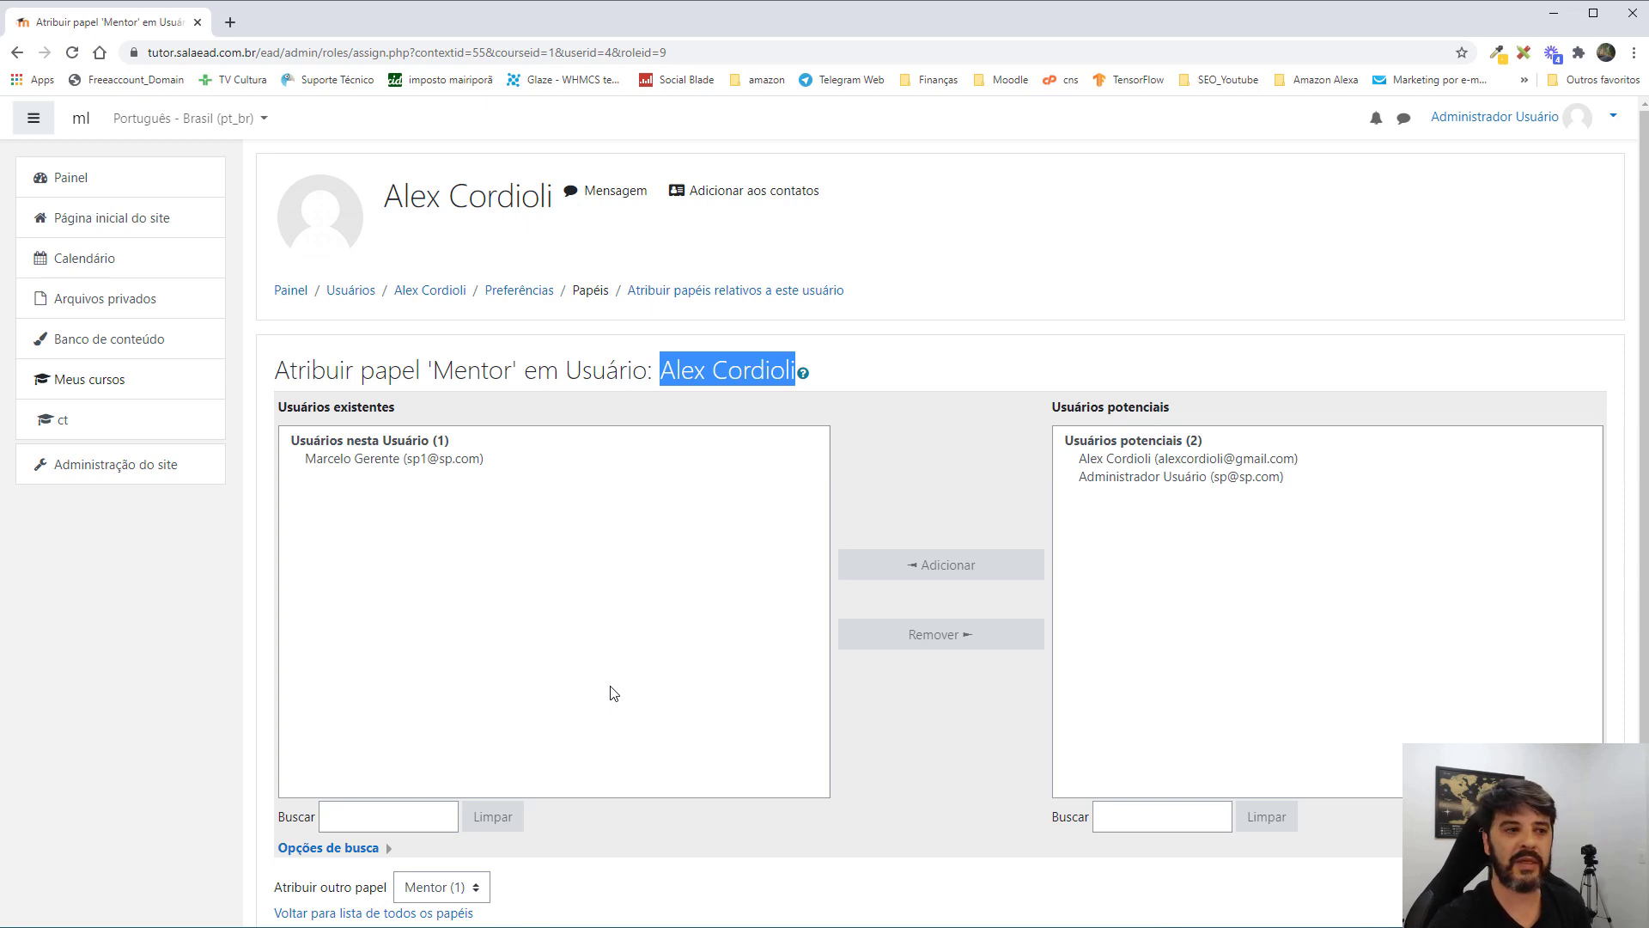
scroll(604, 652, "down", 2)
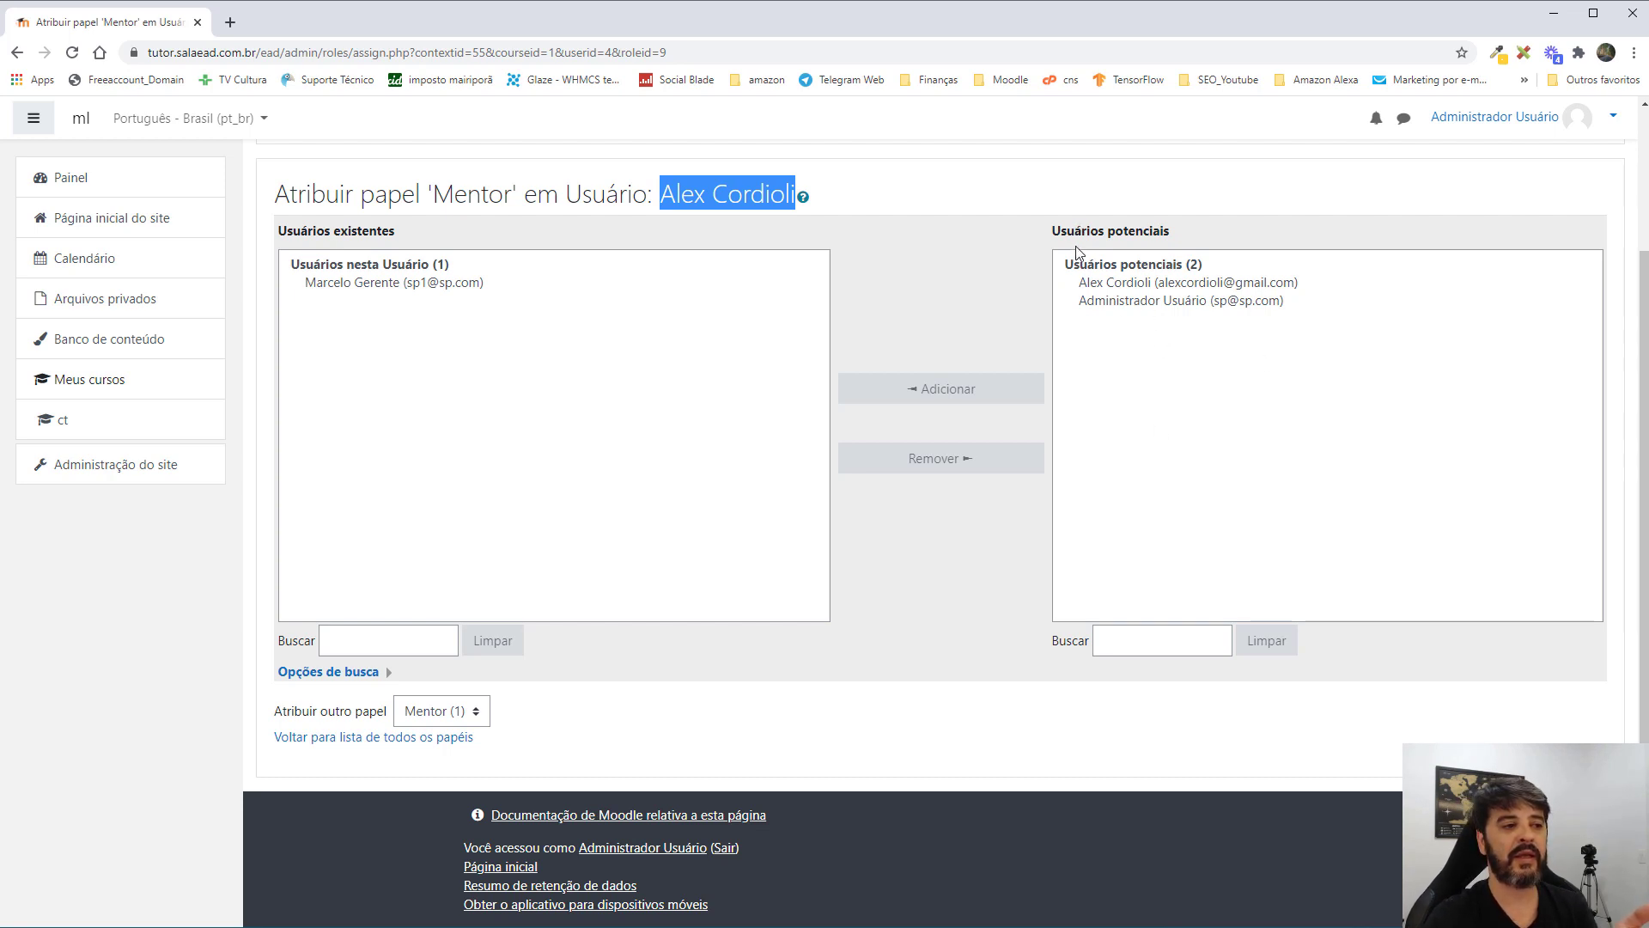
left_click_drag(1050, 232, 1175, 225)
left_click(1189, 346)
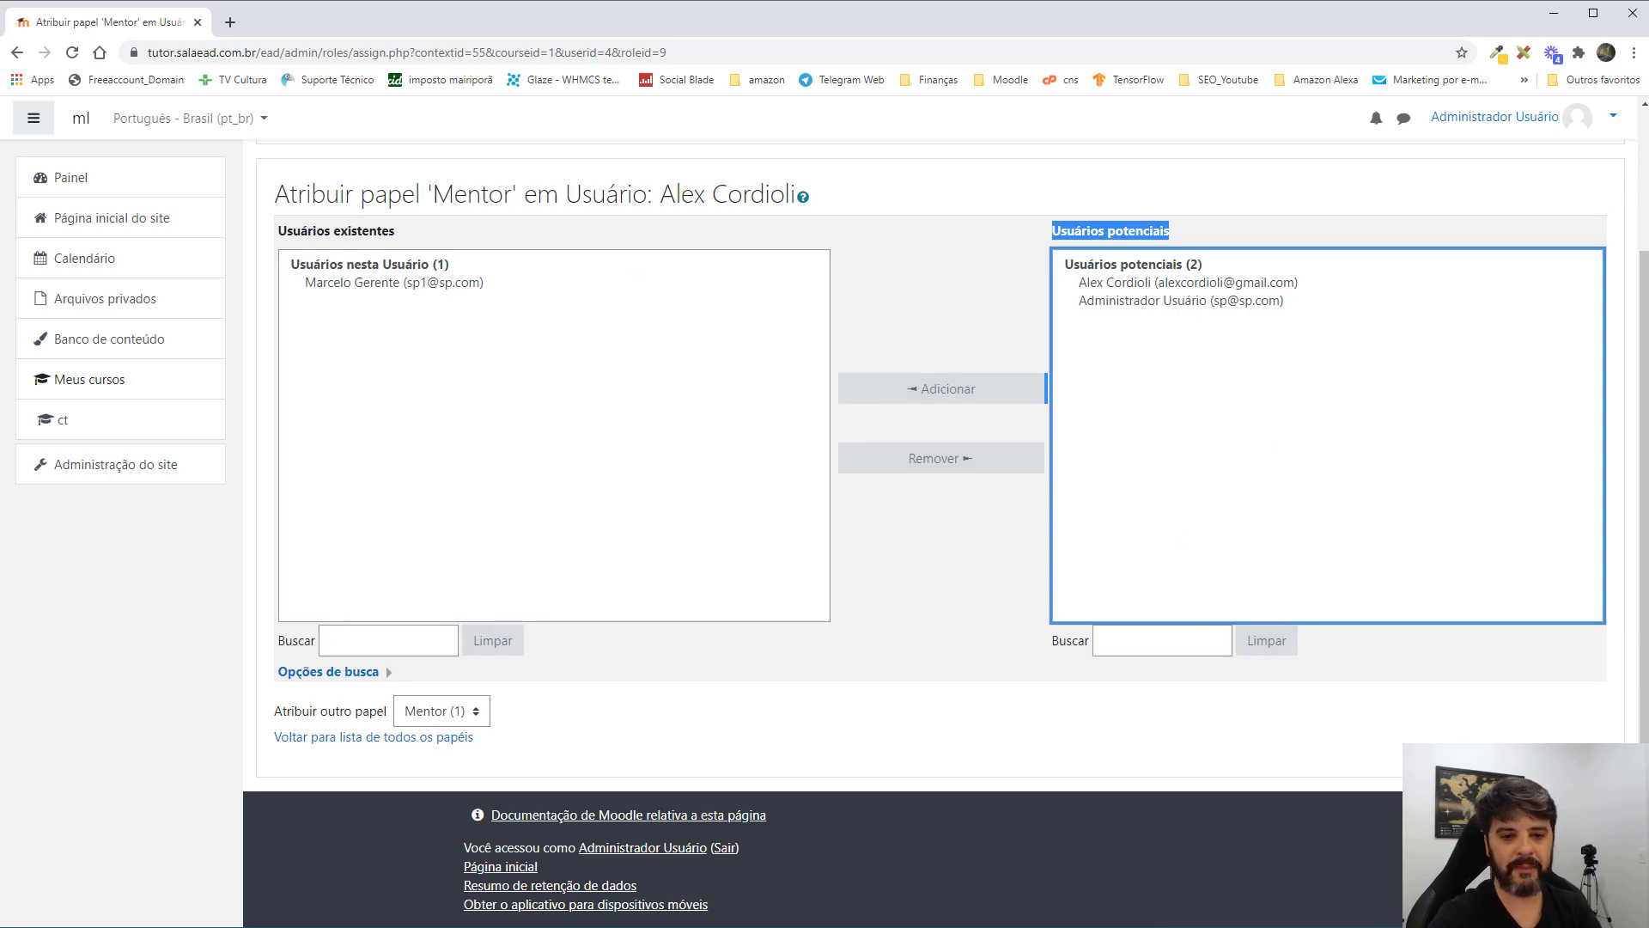
key("Tab")
key("Tab")
key("Tab")
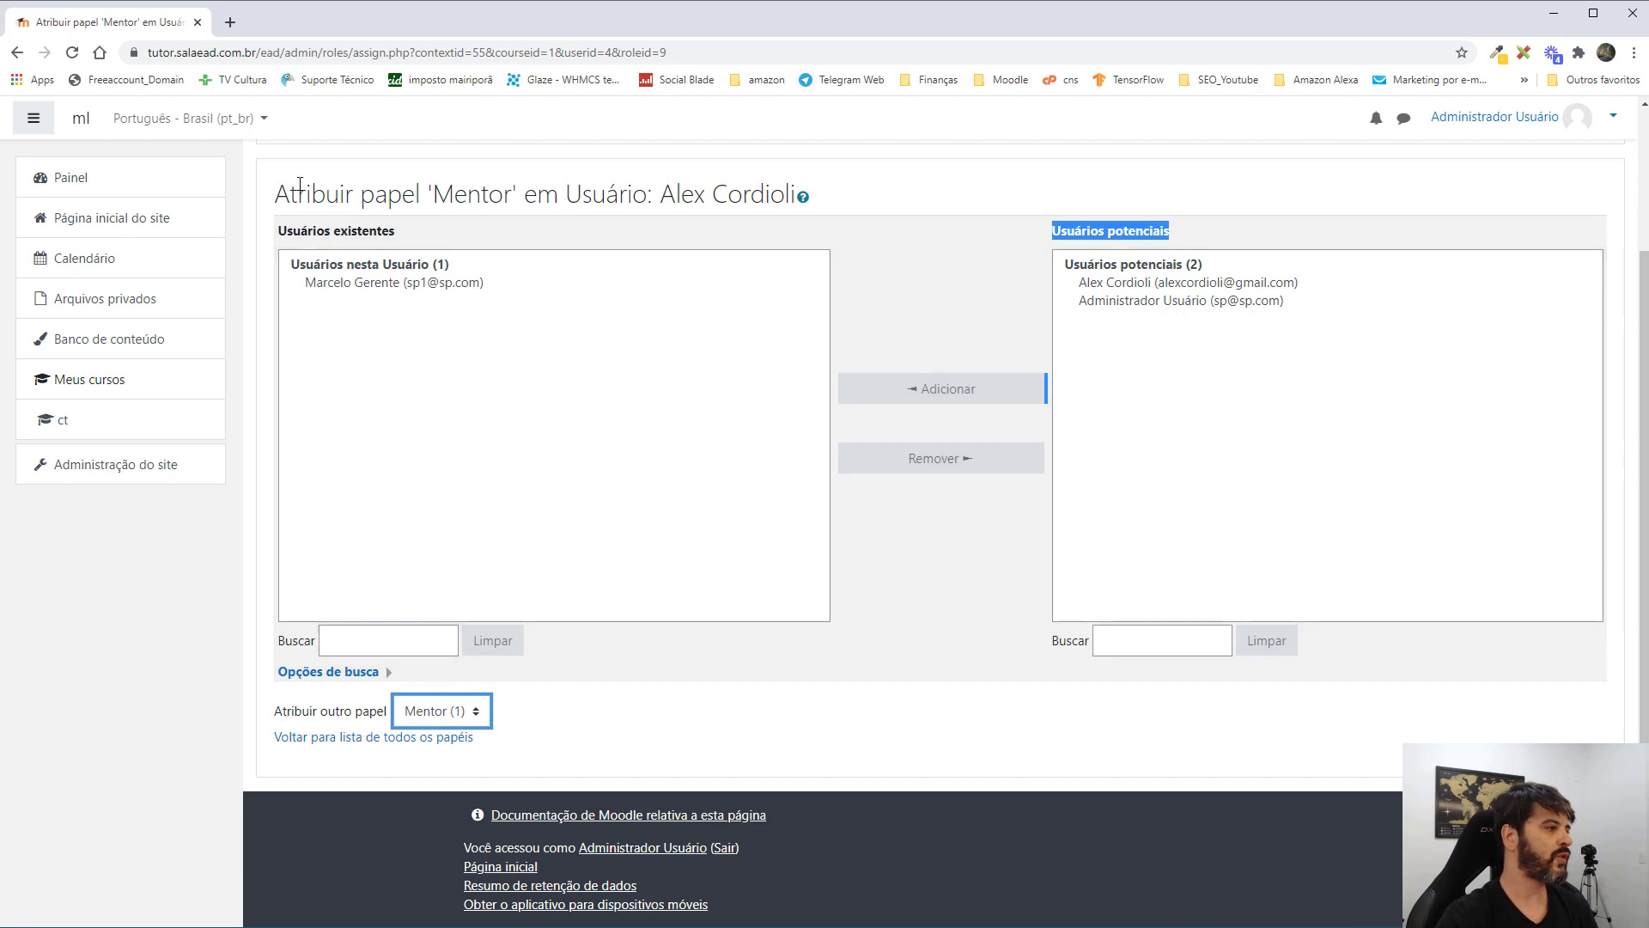
Check the list of roles assigned for this user, including the Mentor role's current assignments.
left_click(370, 736)
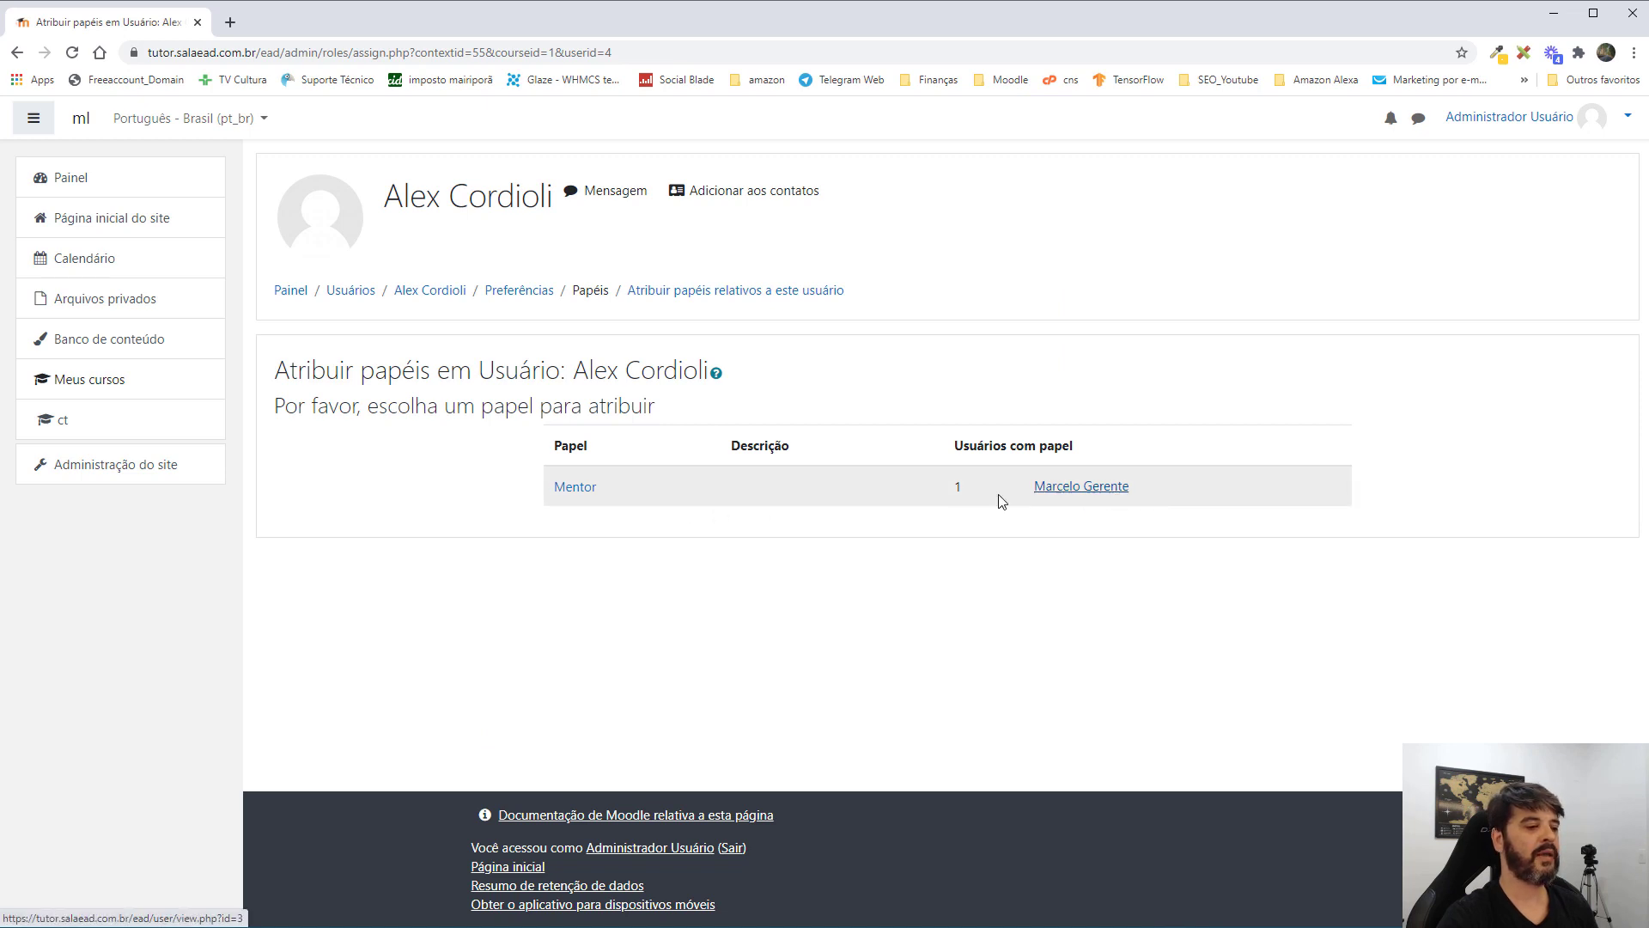
left_click(577, 487)
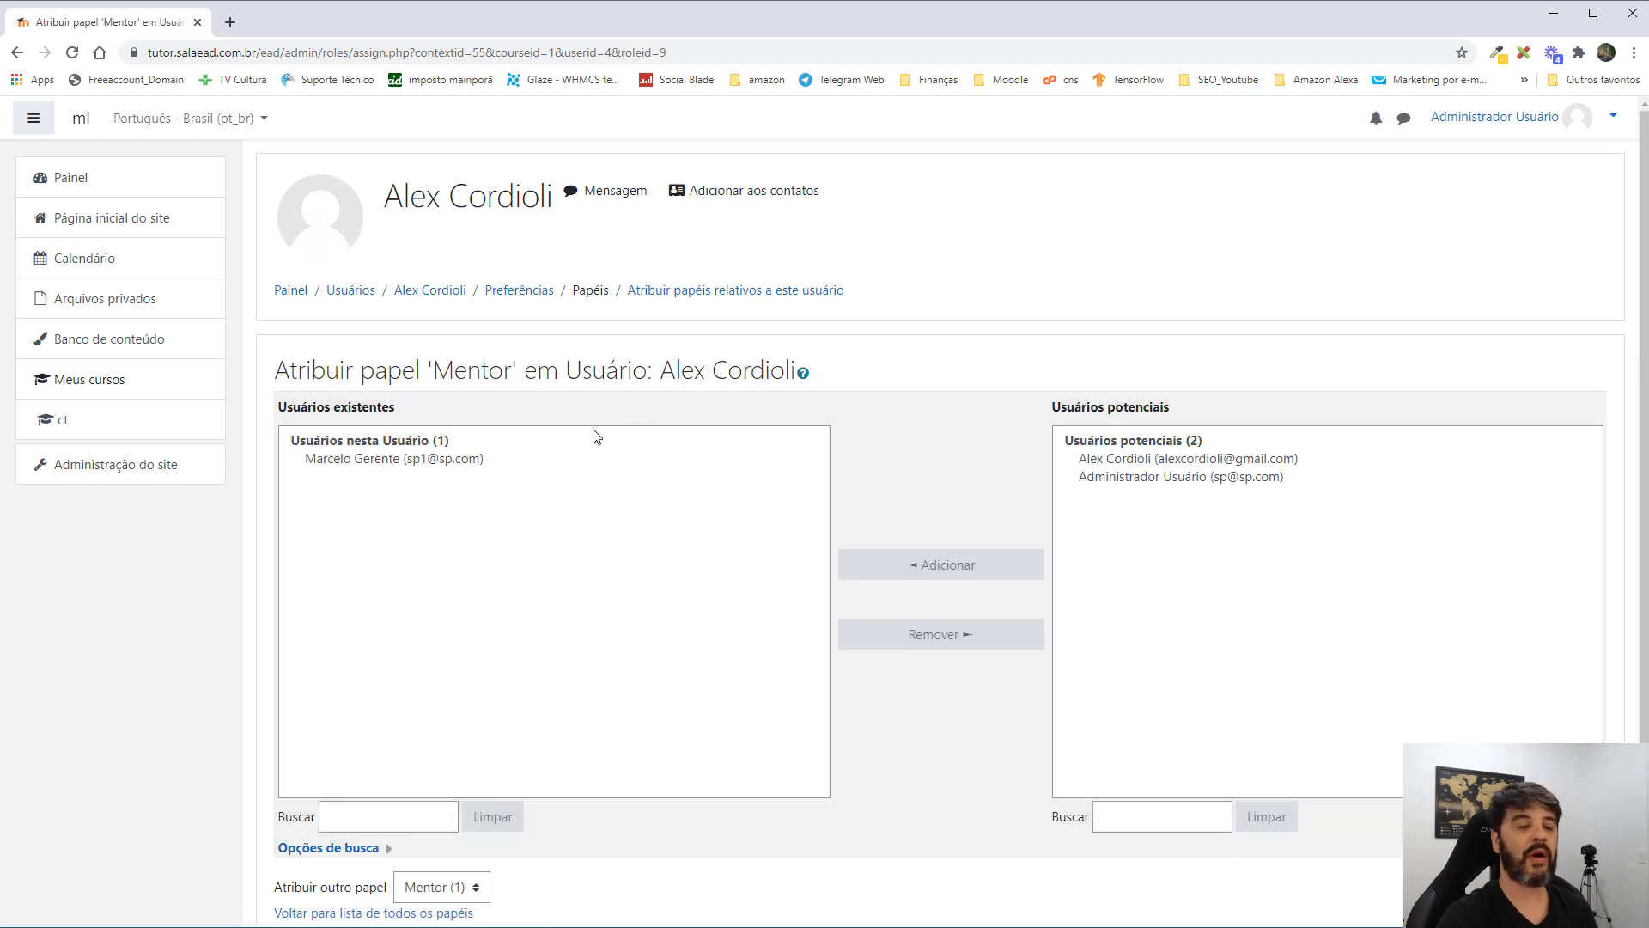
left_click(16, 52)
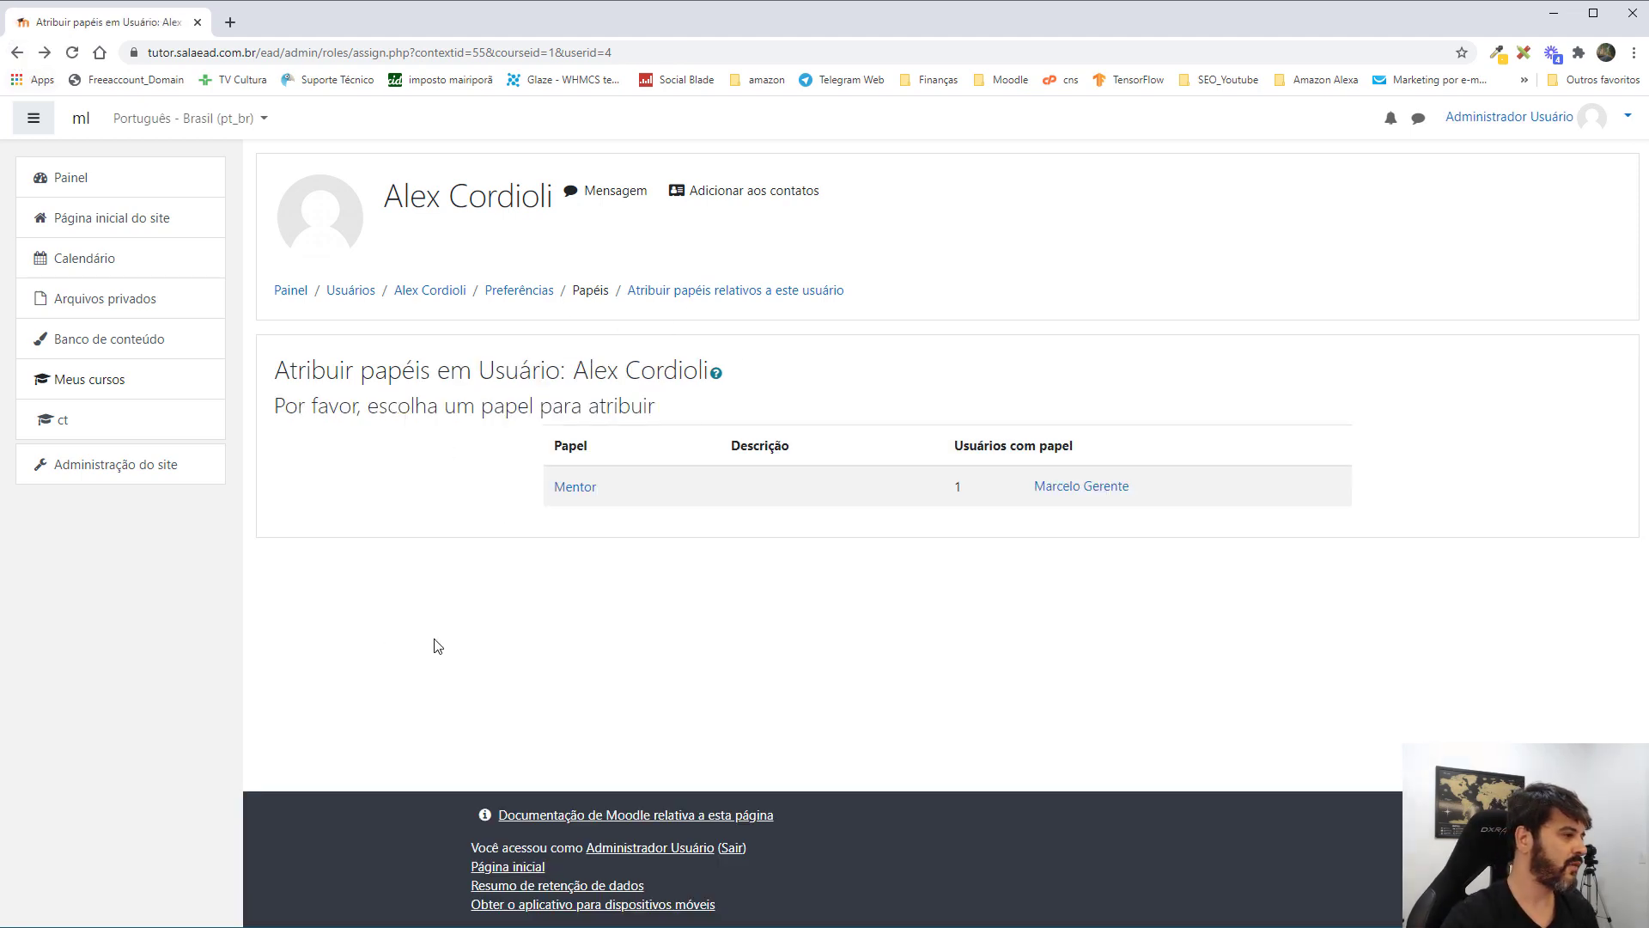
Turn on customization of the dashboard (Painel) and add the Mentorandos block to it.
left_click(298, 293)
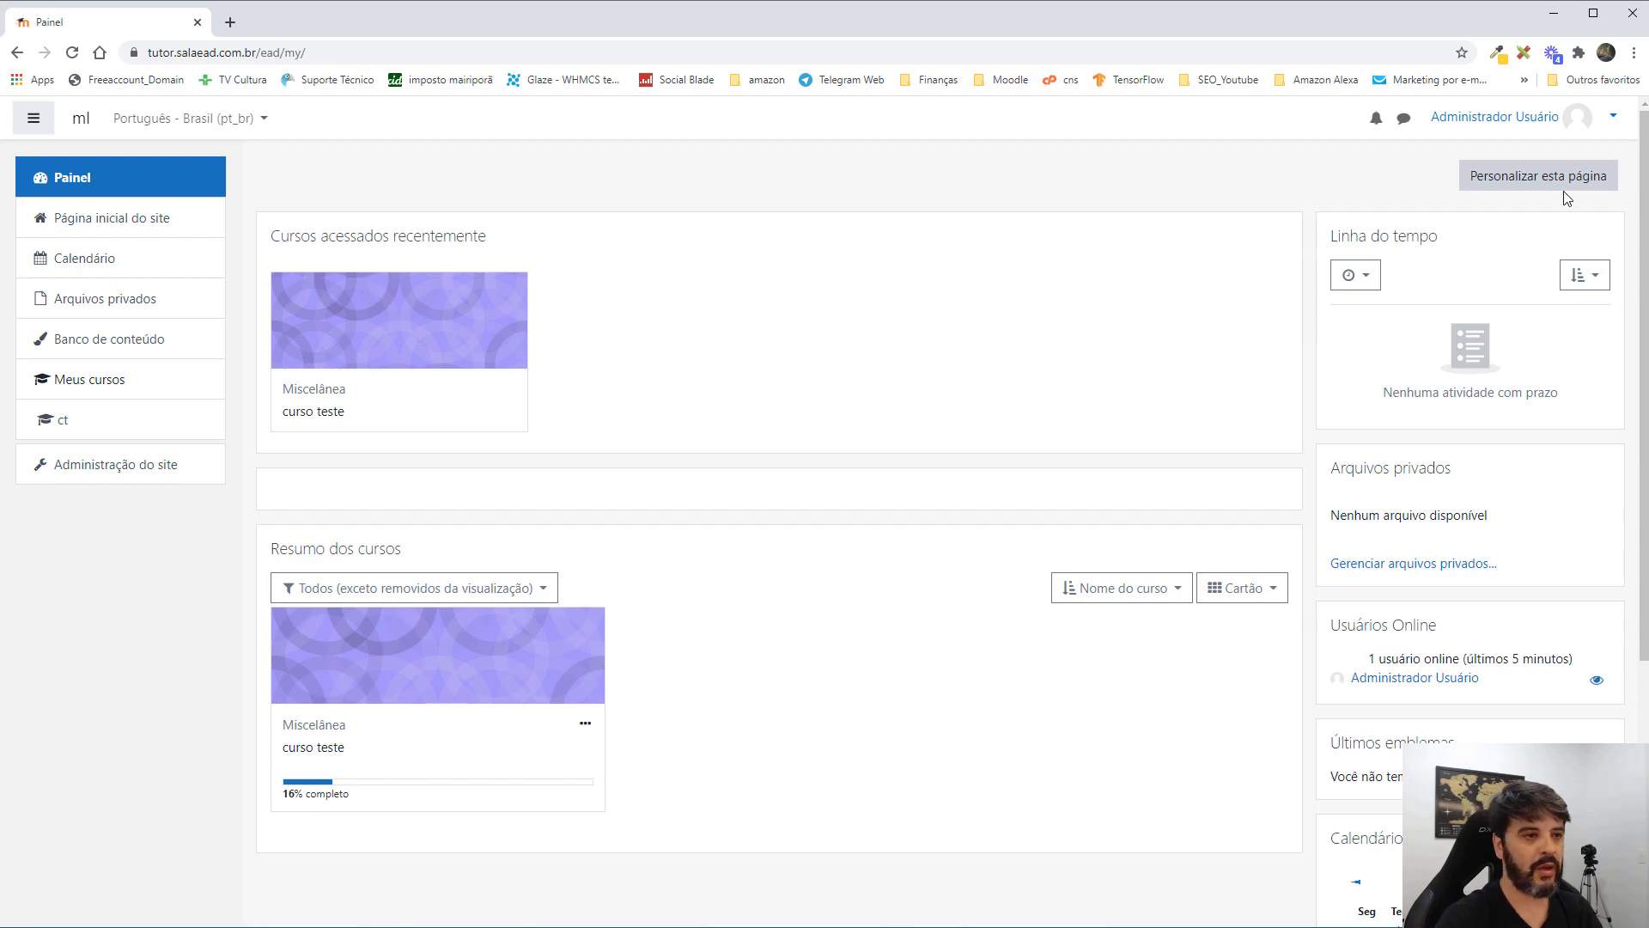
left_click(1514, 178)
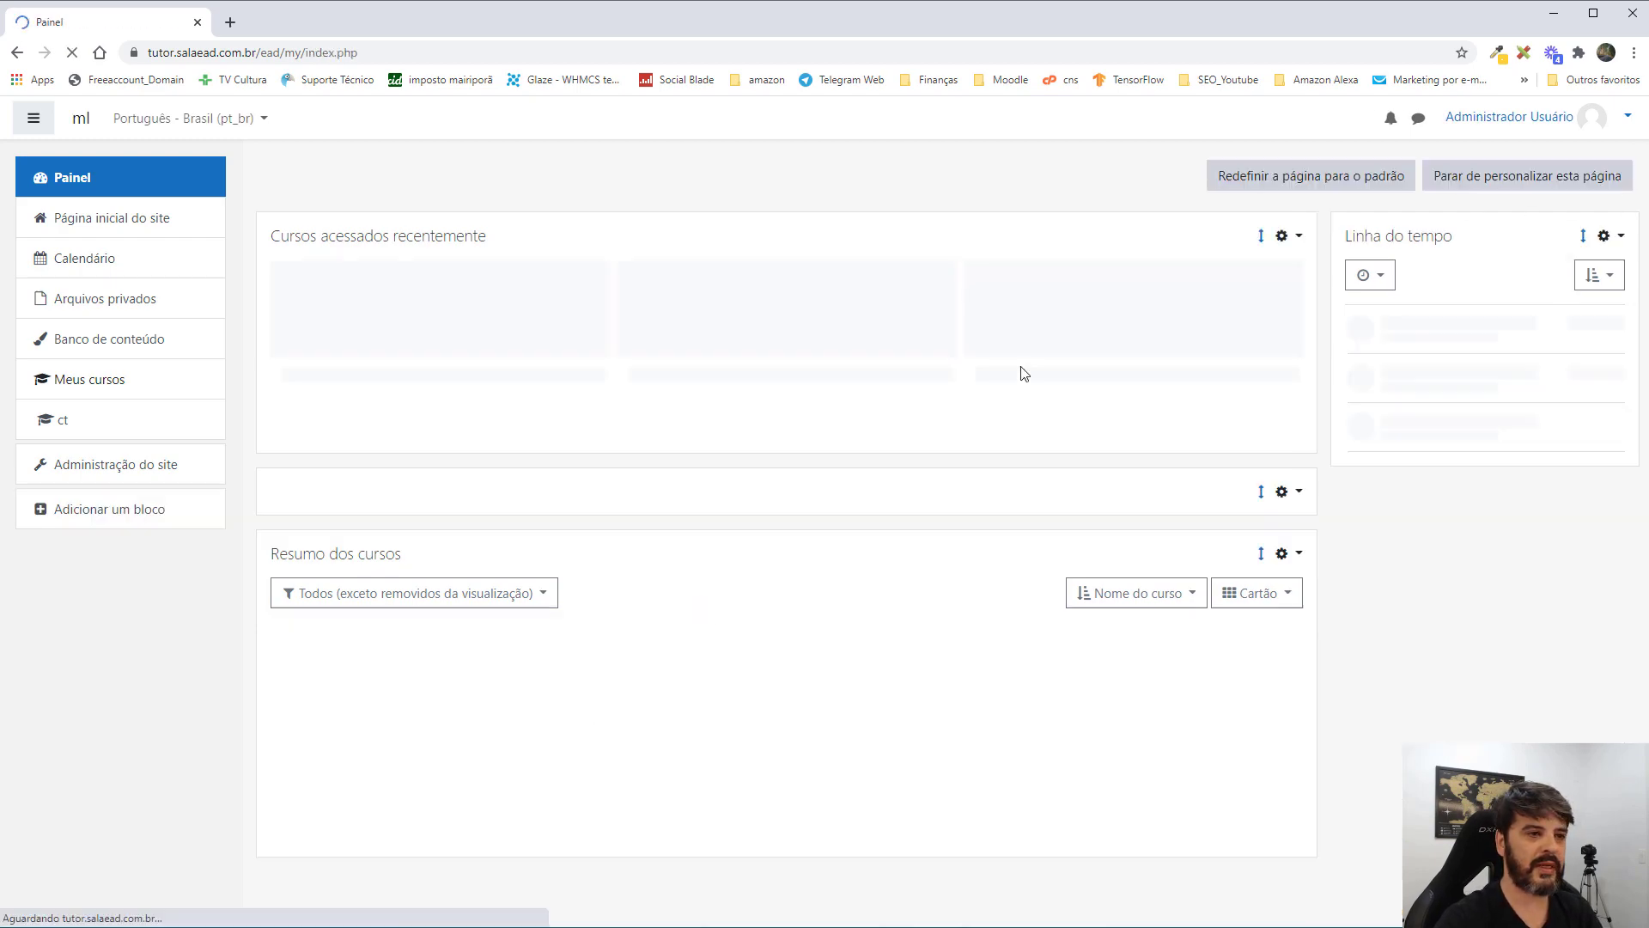
scroll(1024, 369, "down", 5)
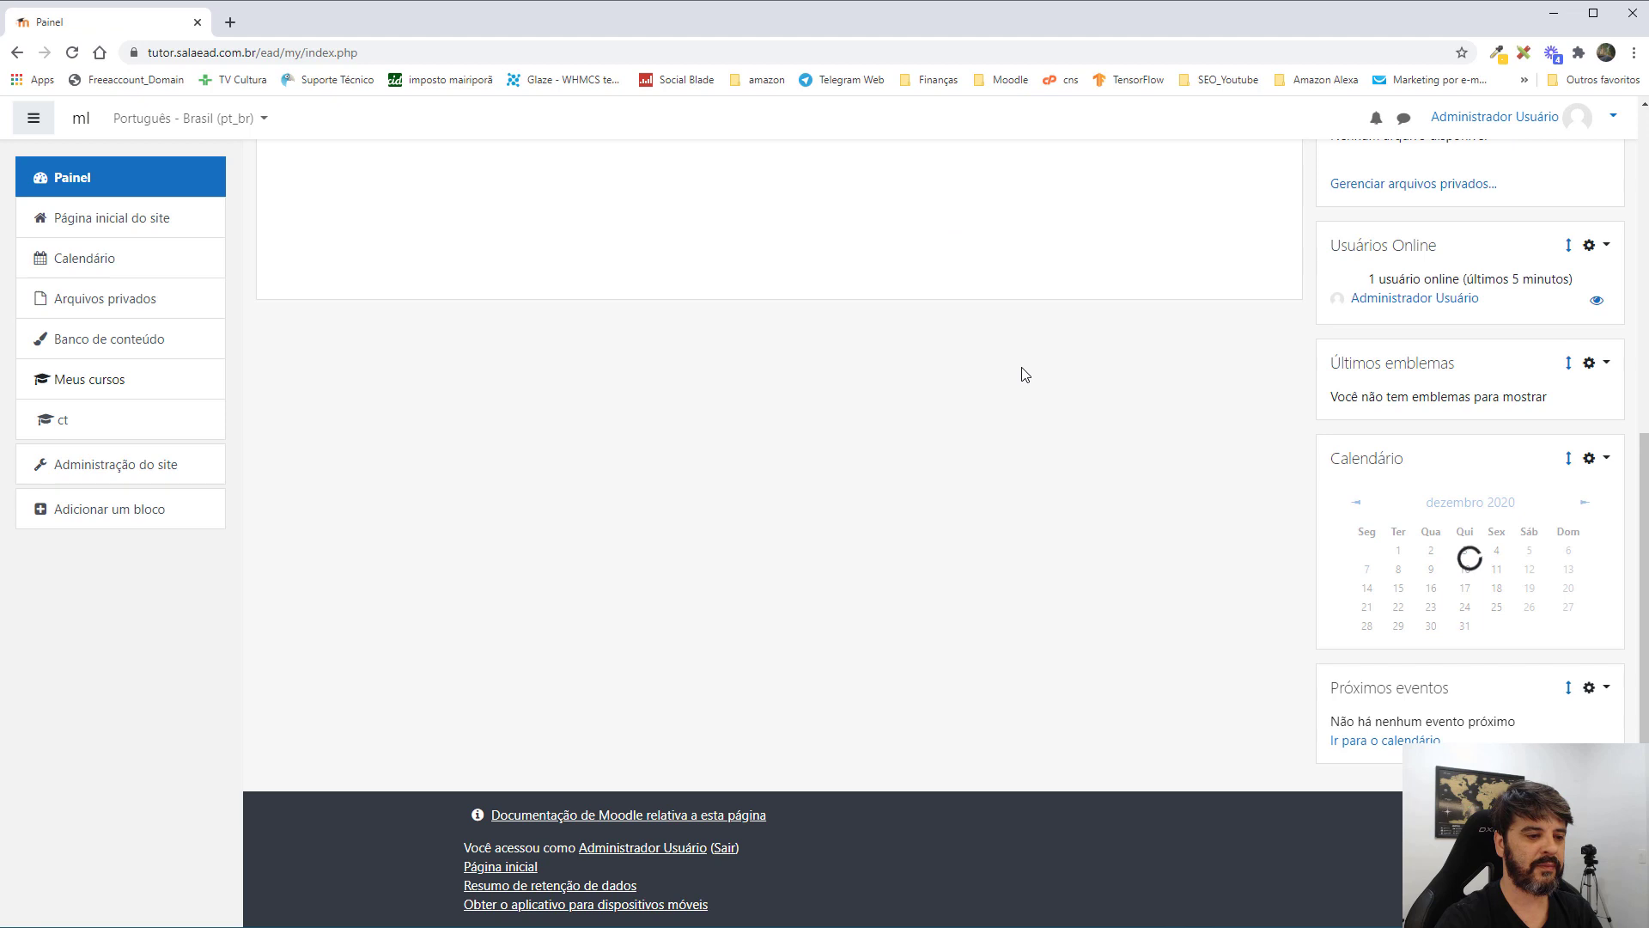
left_click(147, 513)
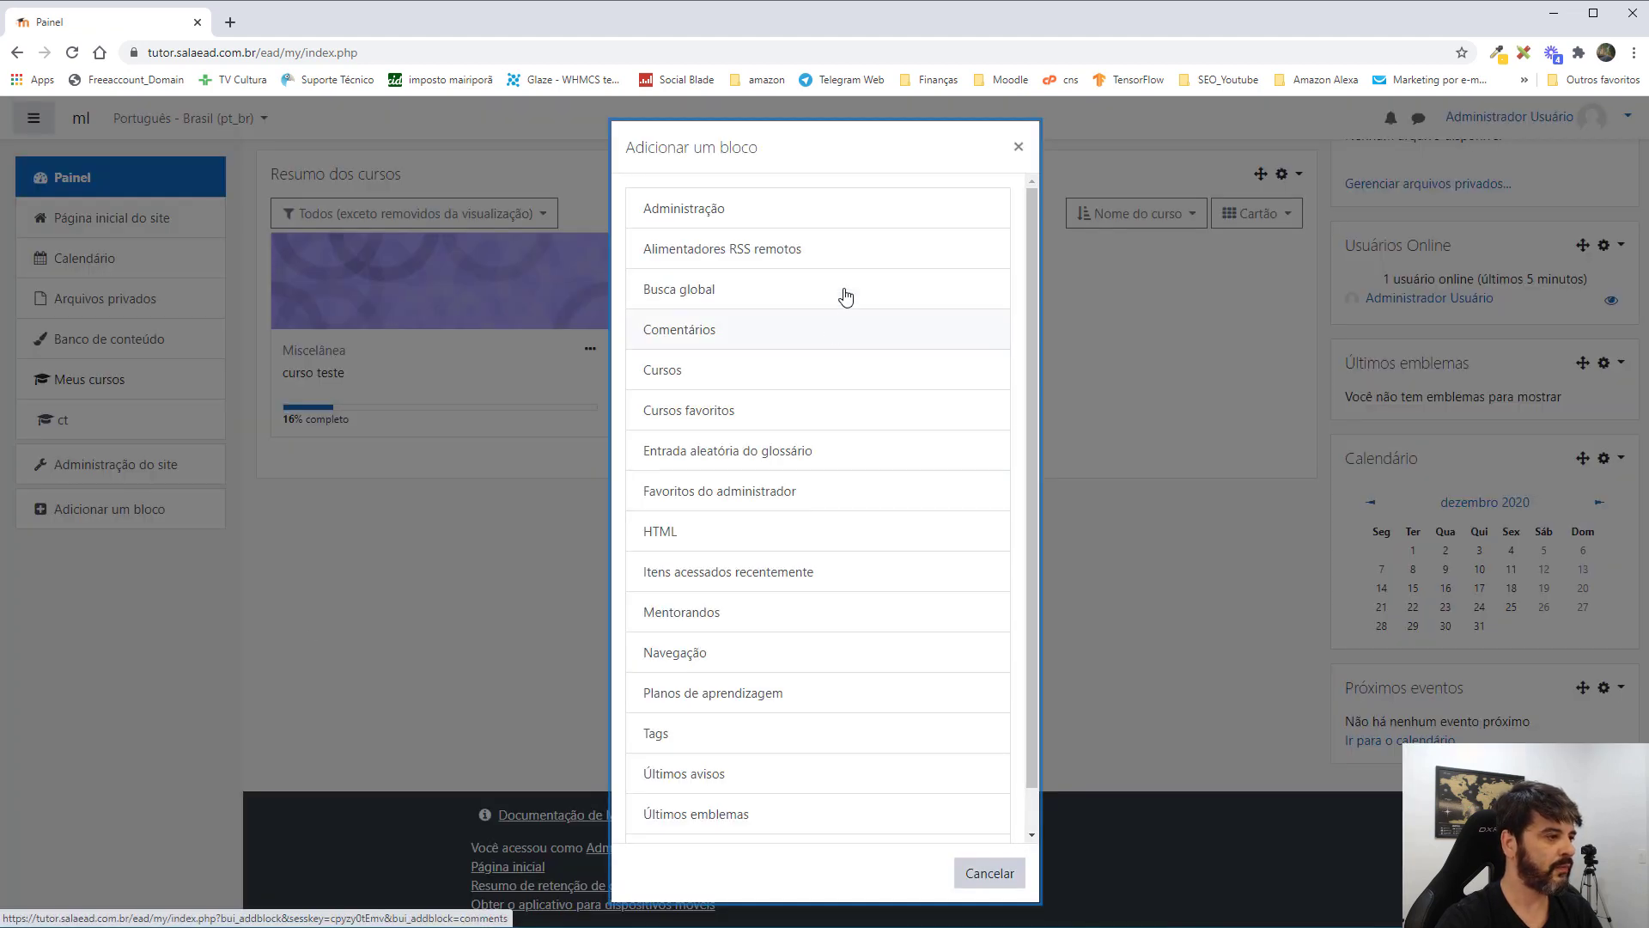
scroll(846, 273, "down", 1)
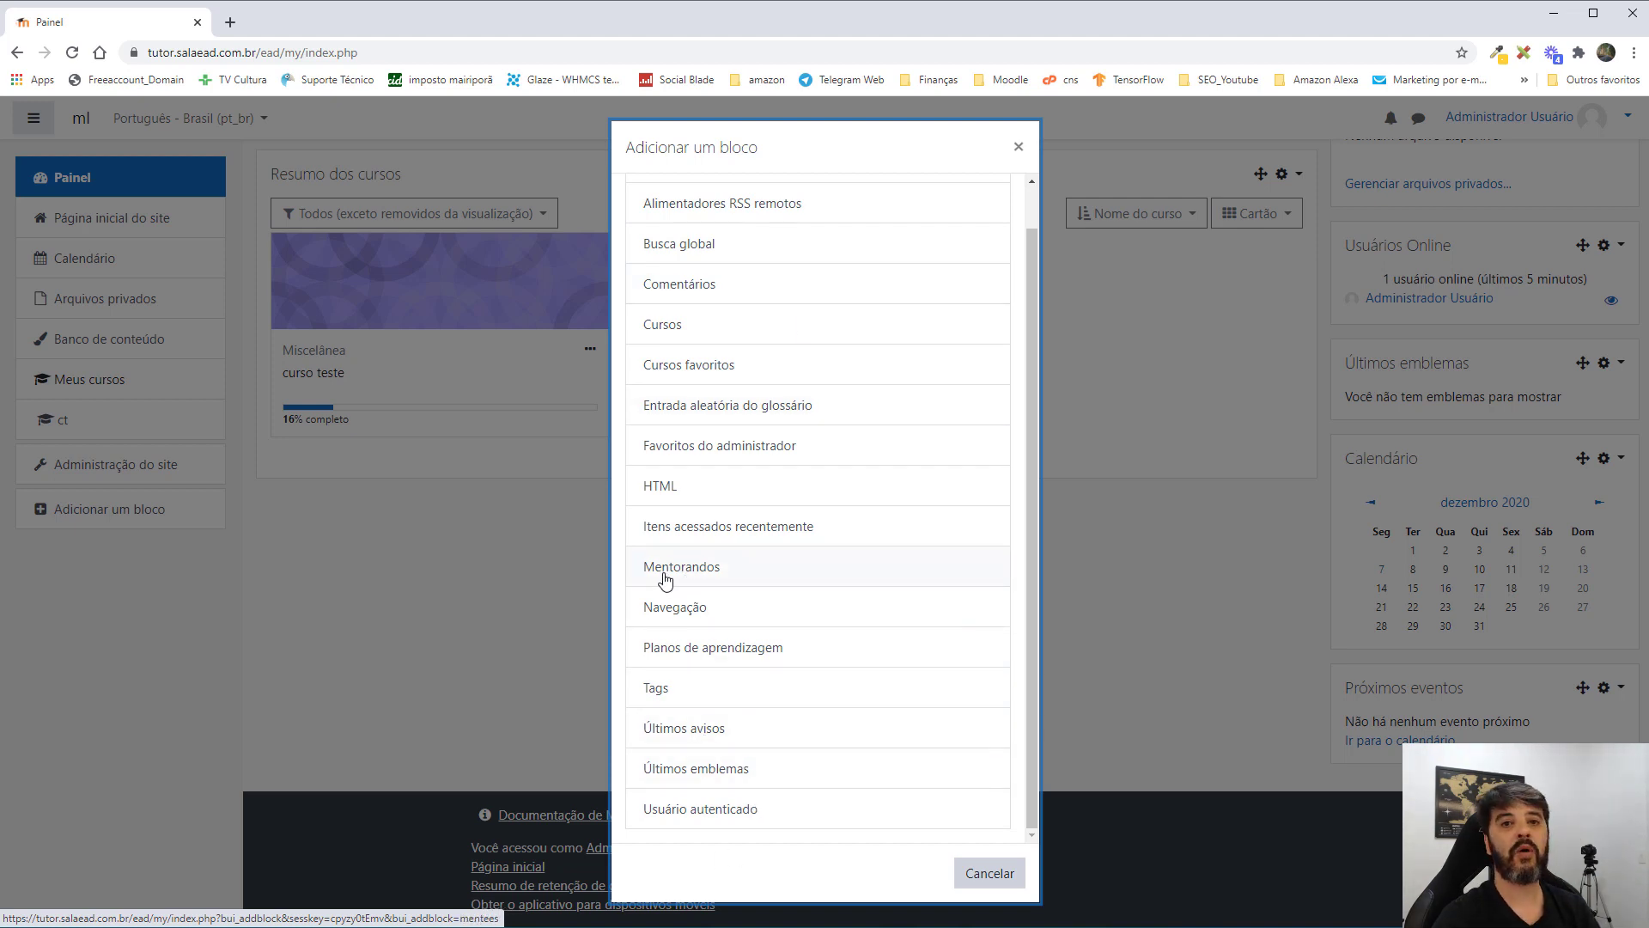
left_click(715, 581)
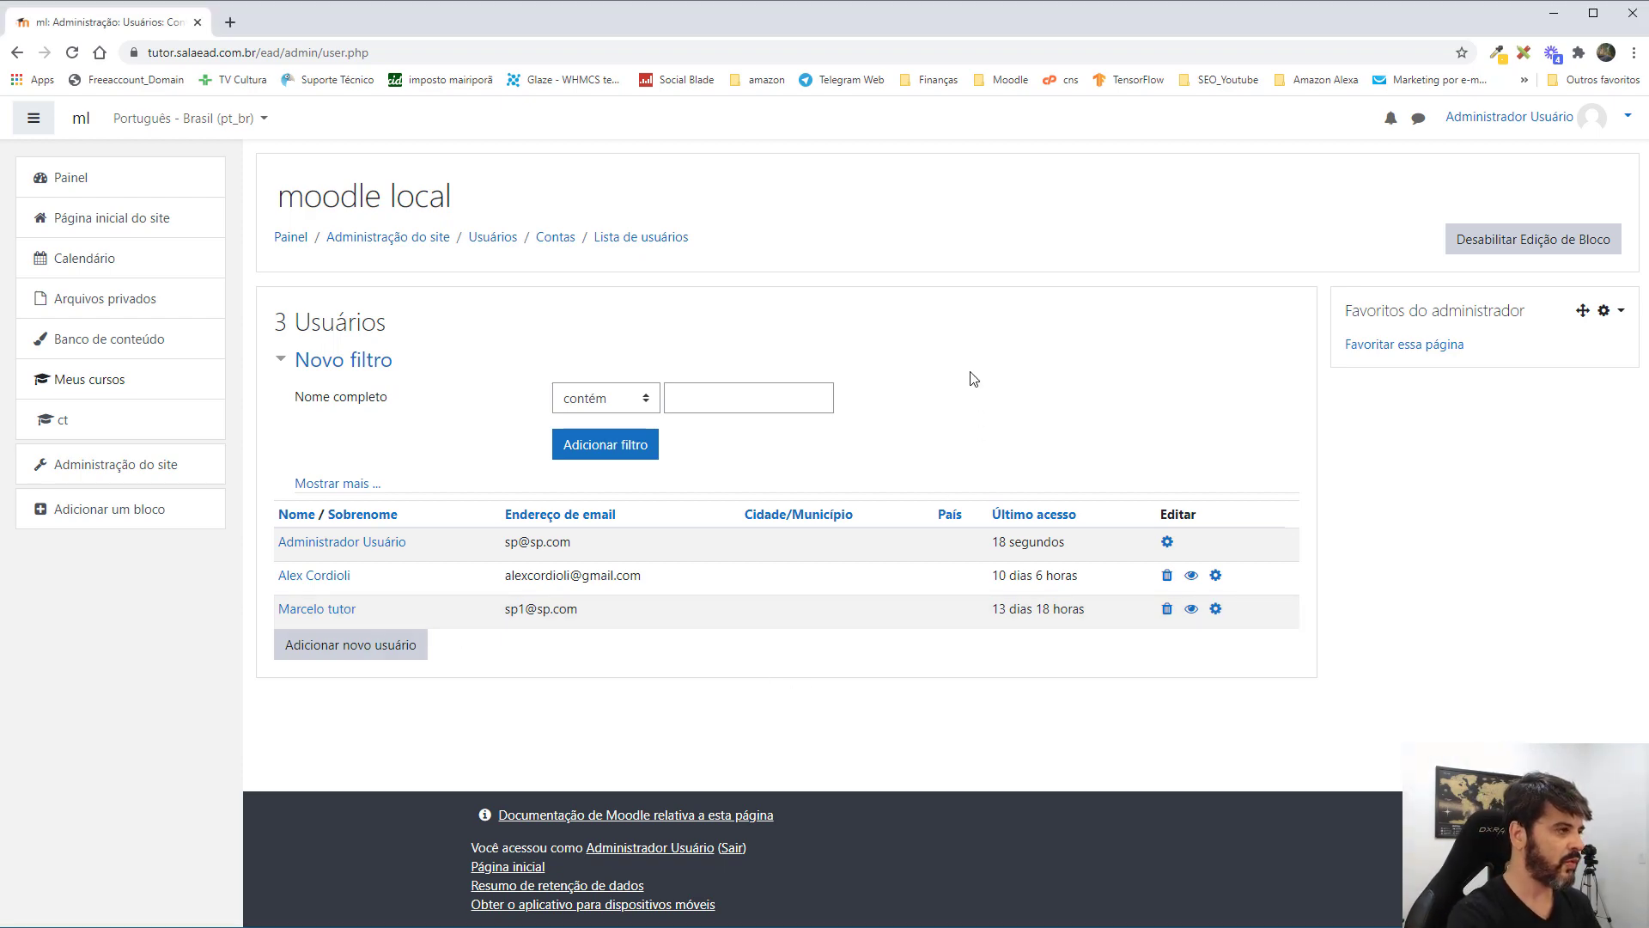
Log in to the Moodle site with the tutor account in a private browser window and check the Mentores block.
key("ctrl+shift+n")
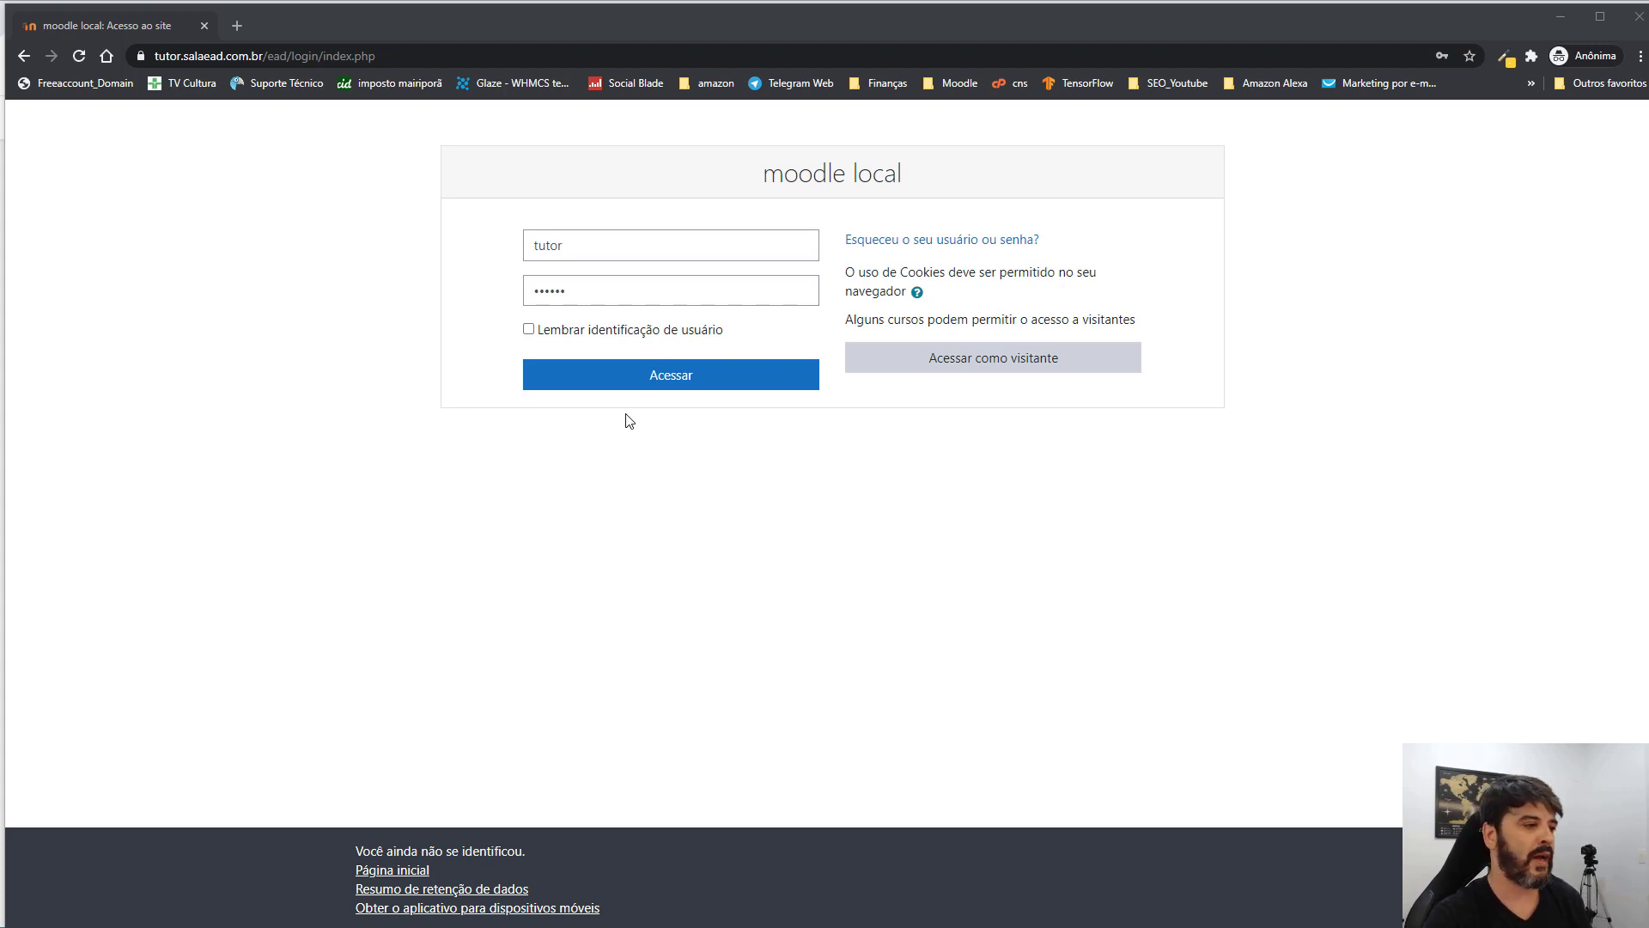
left_click(672, 375)
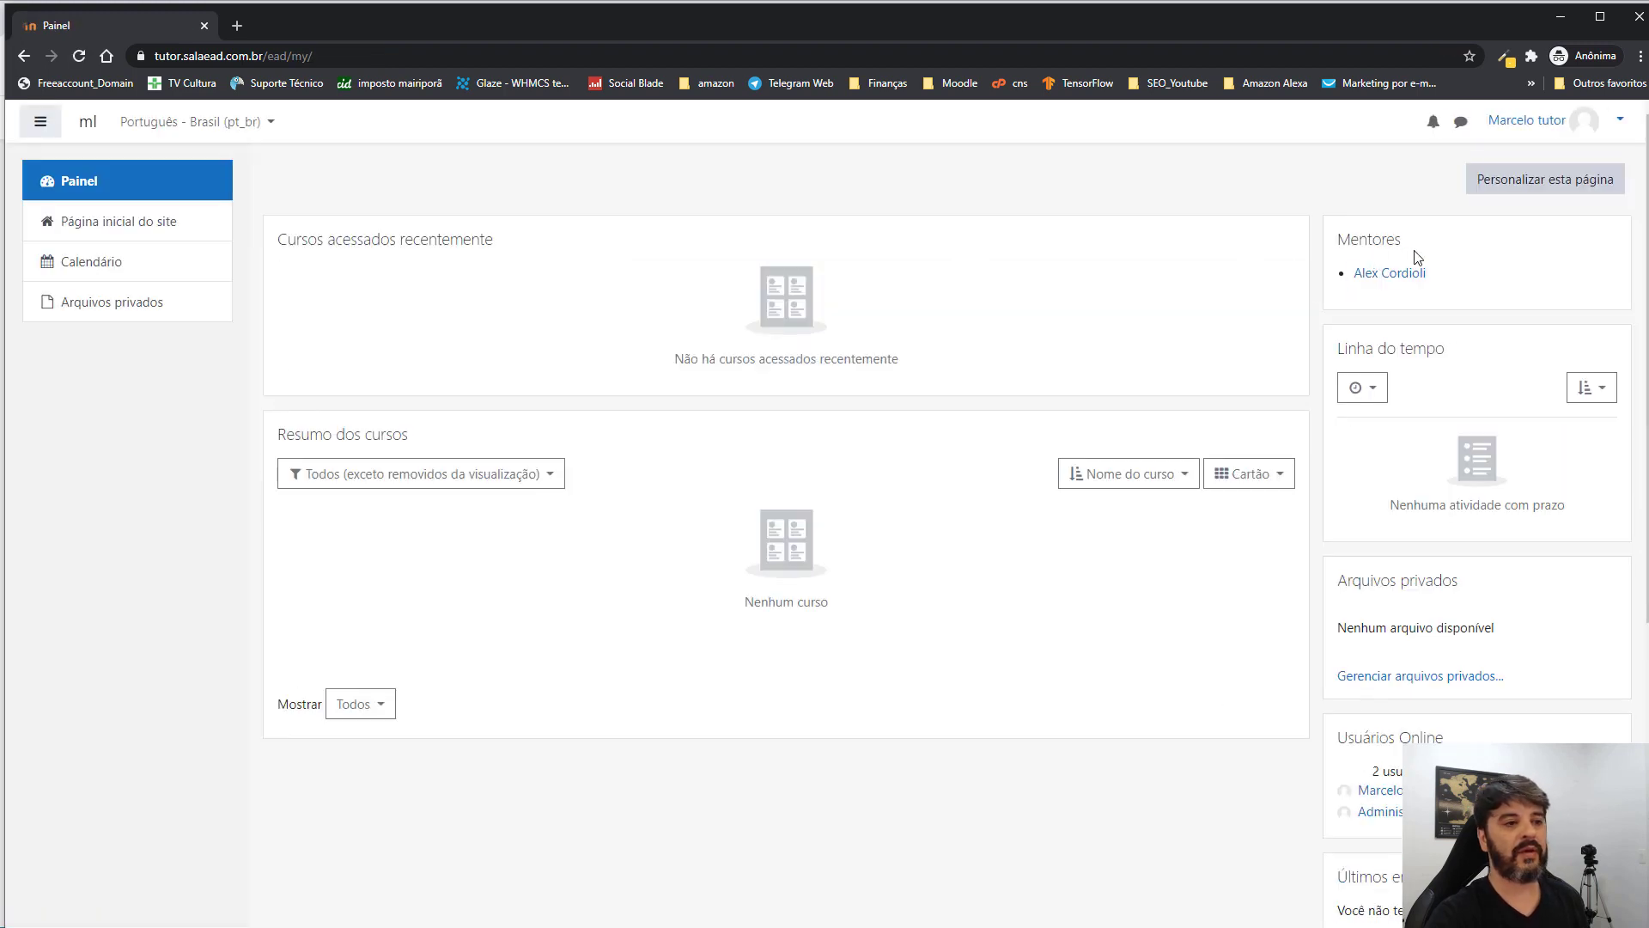
left_click_drag(1417, 244, 1342, 240)
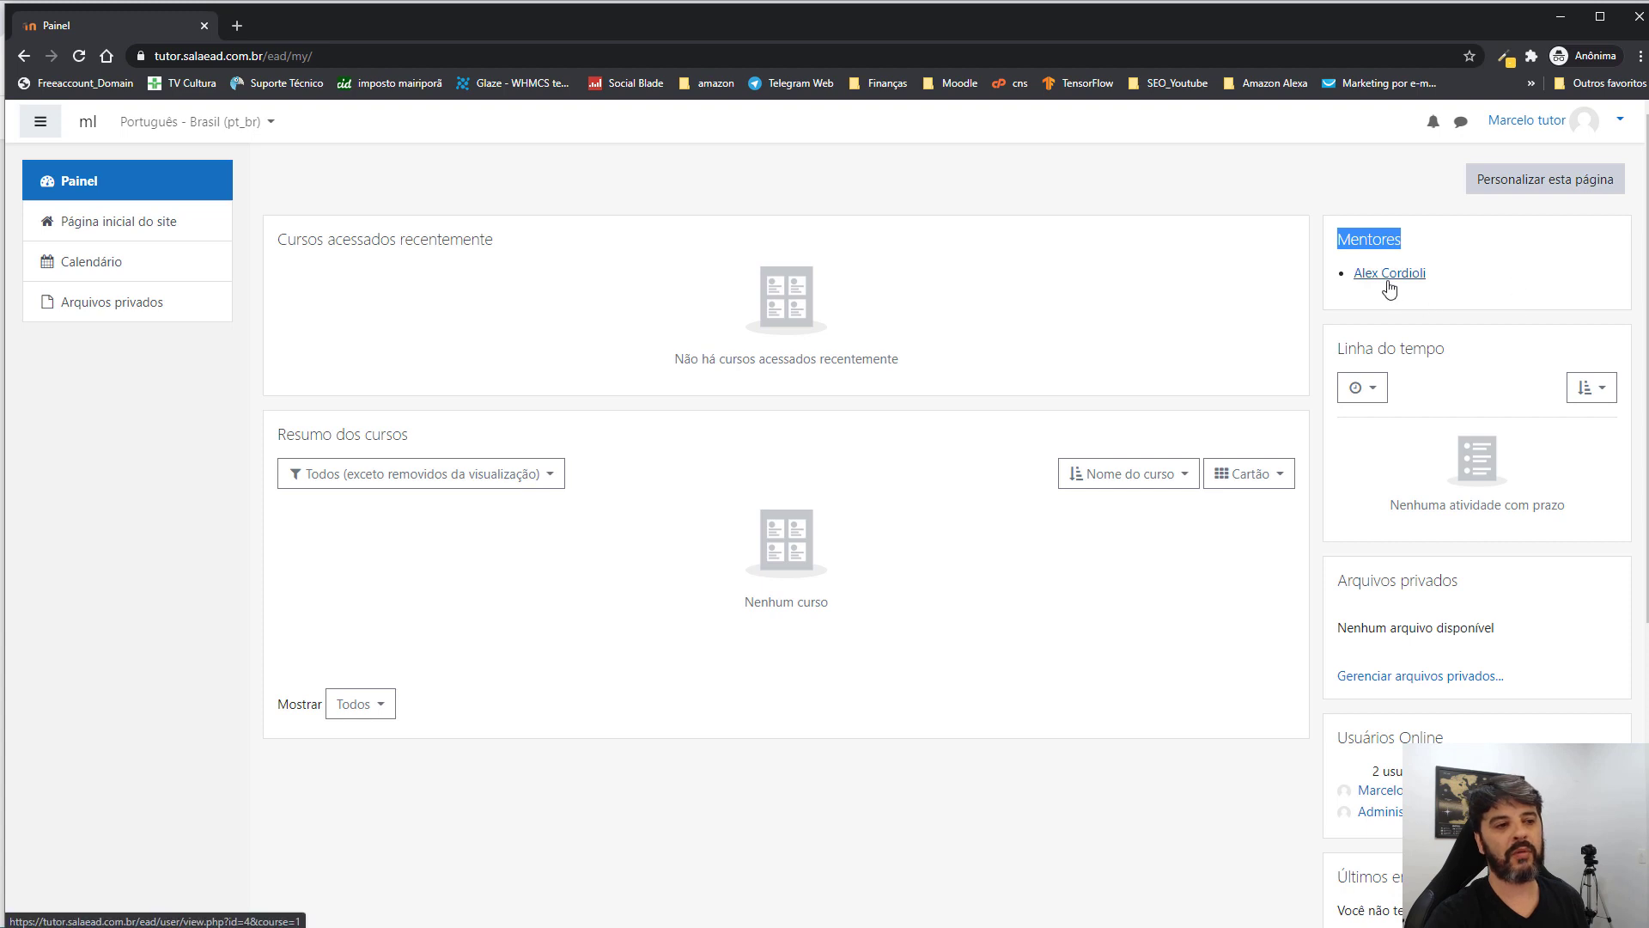
left_click(1476, 282)
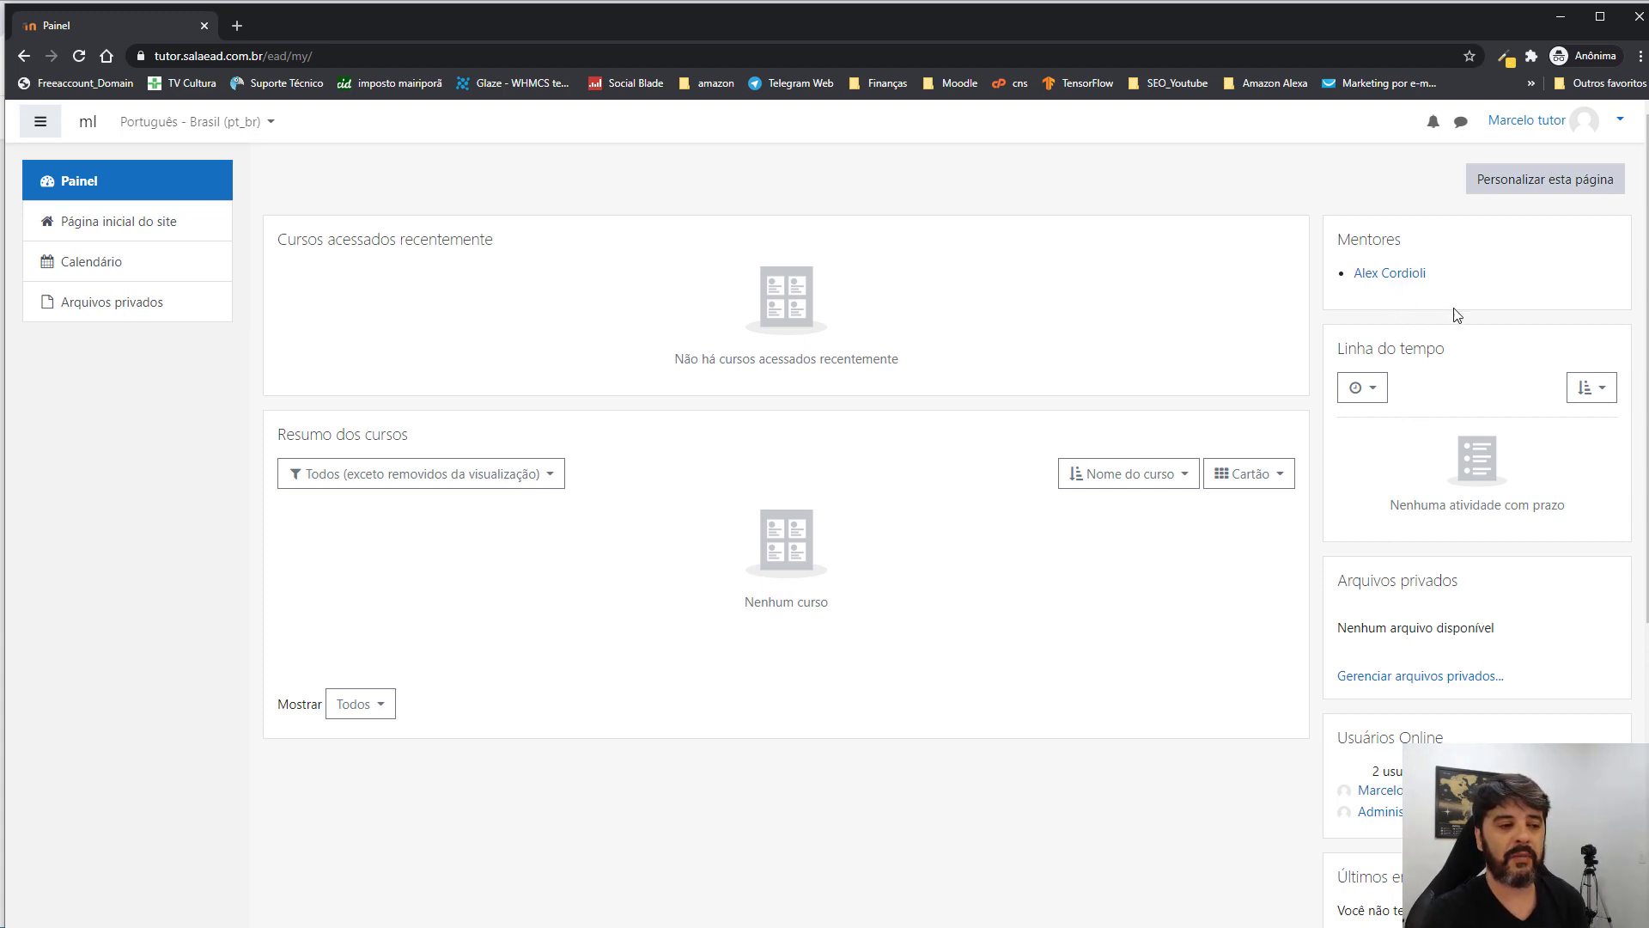
Open the mentee's profile from the Mentores block and view its Nota report, Visão geral das notas and forum discussions.
left_click(1390, 273)
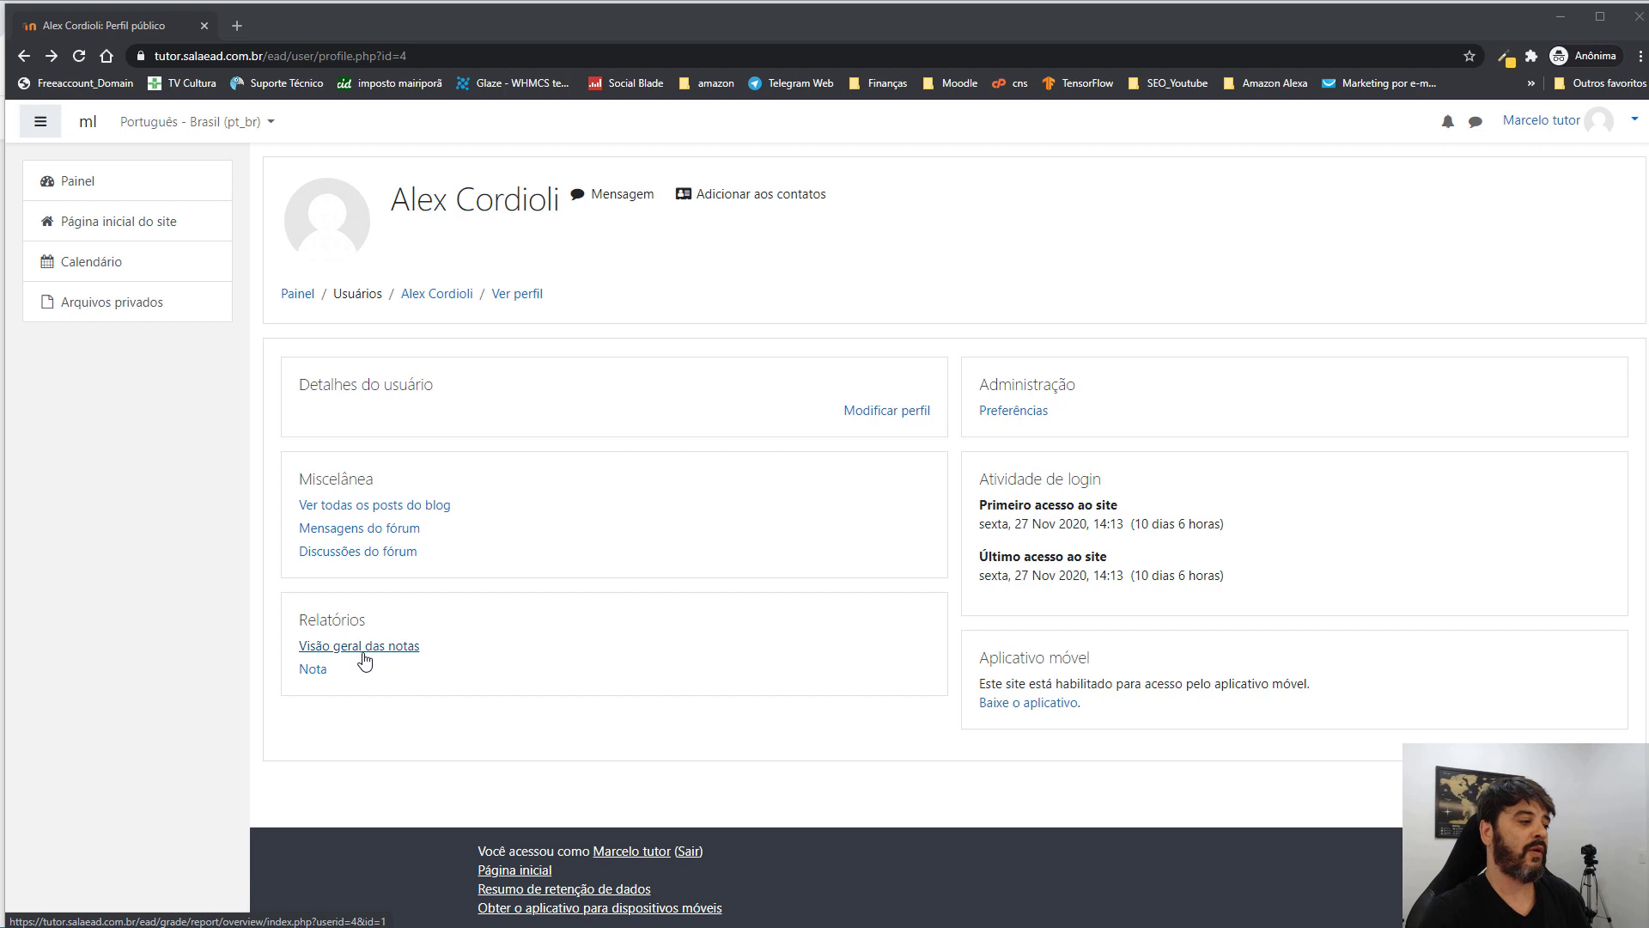
left_click(315, 671)
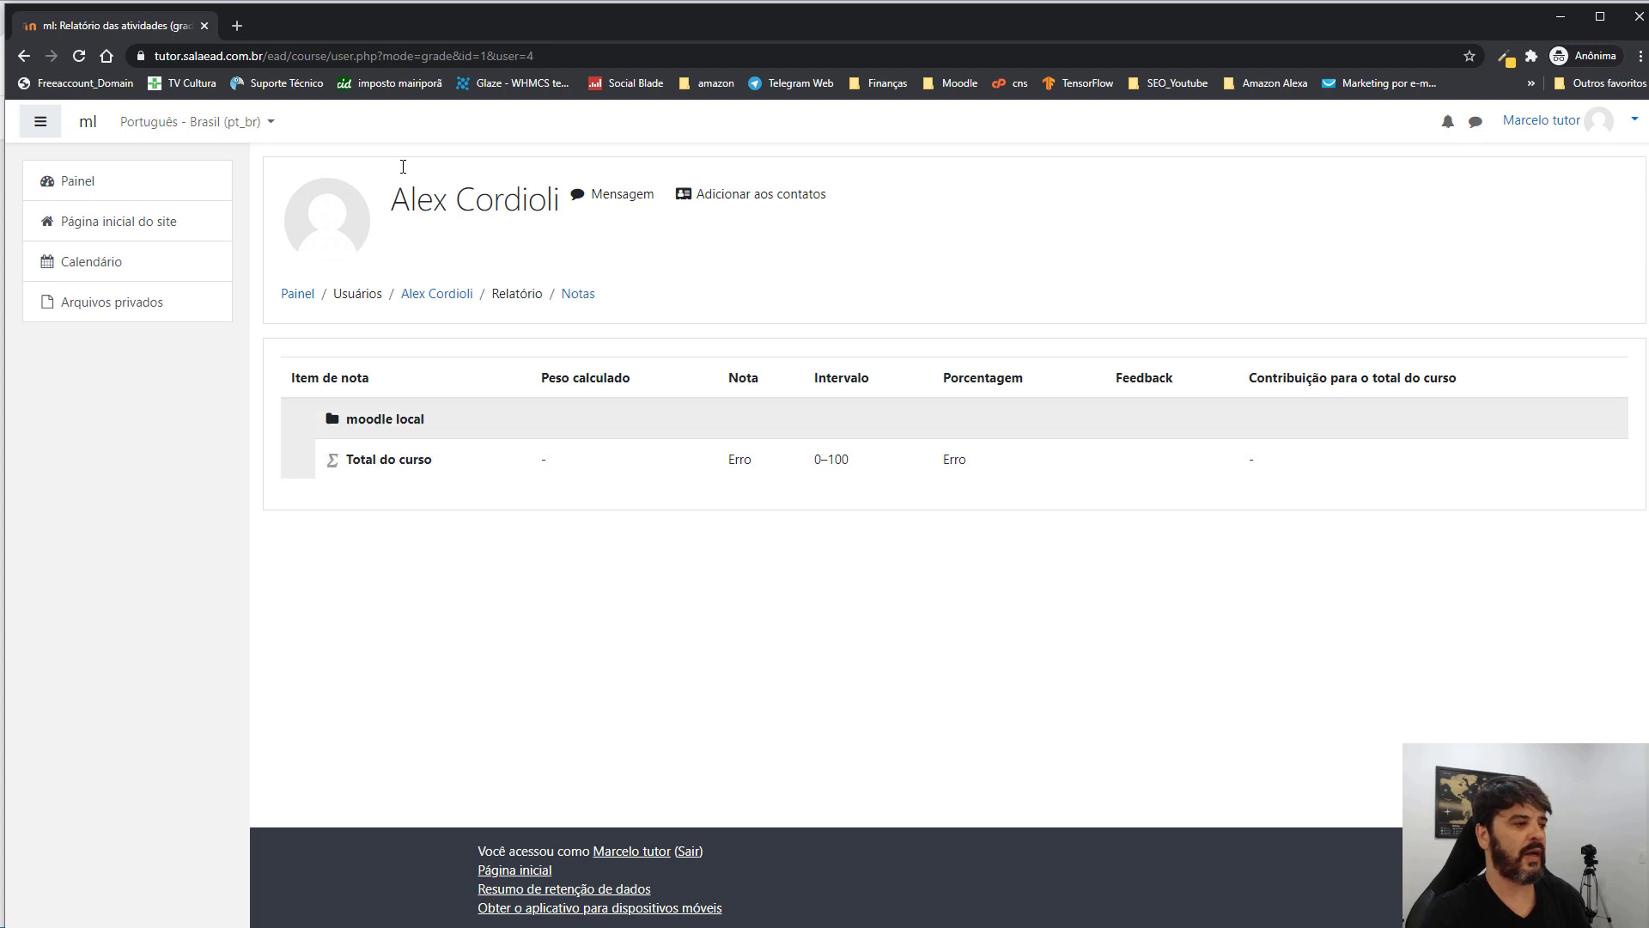
left_click(23, 57)
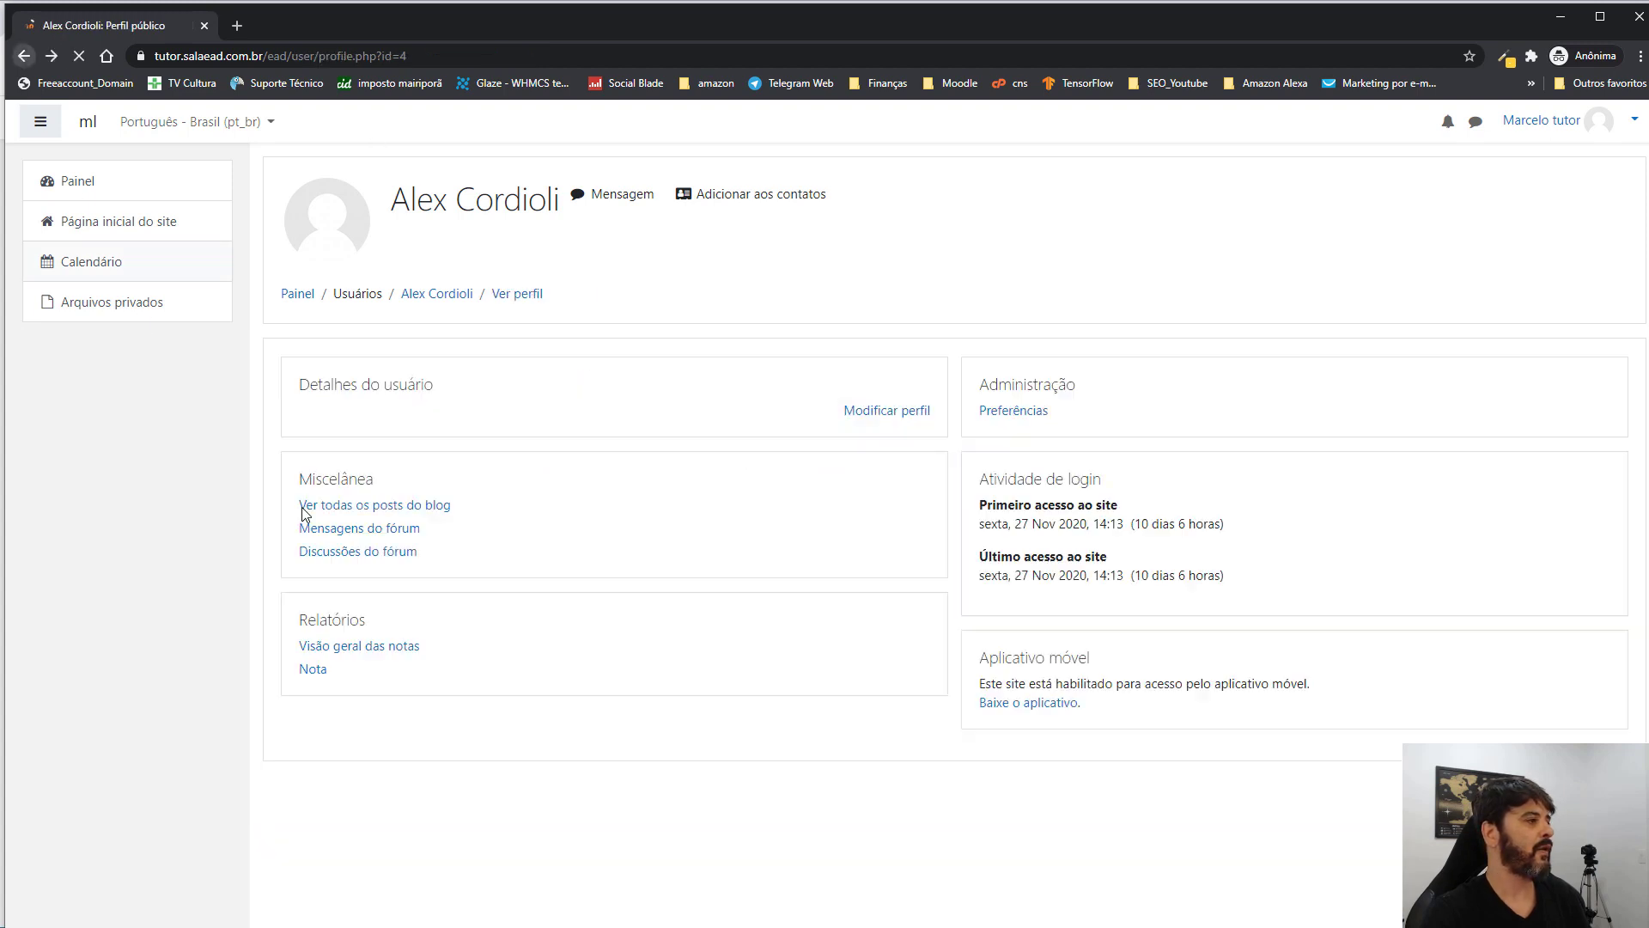
left_click(356, 651)
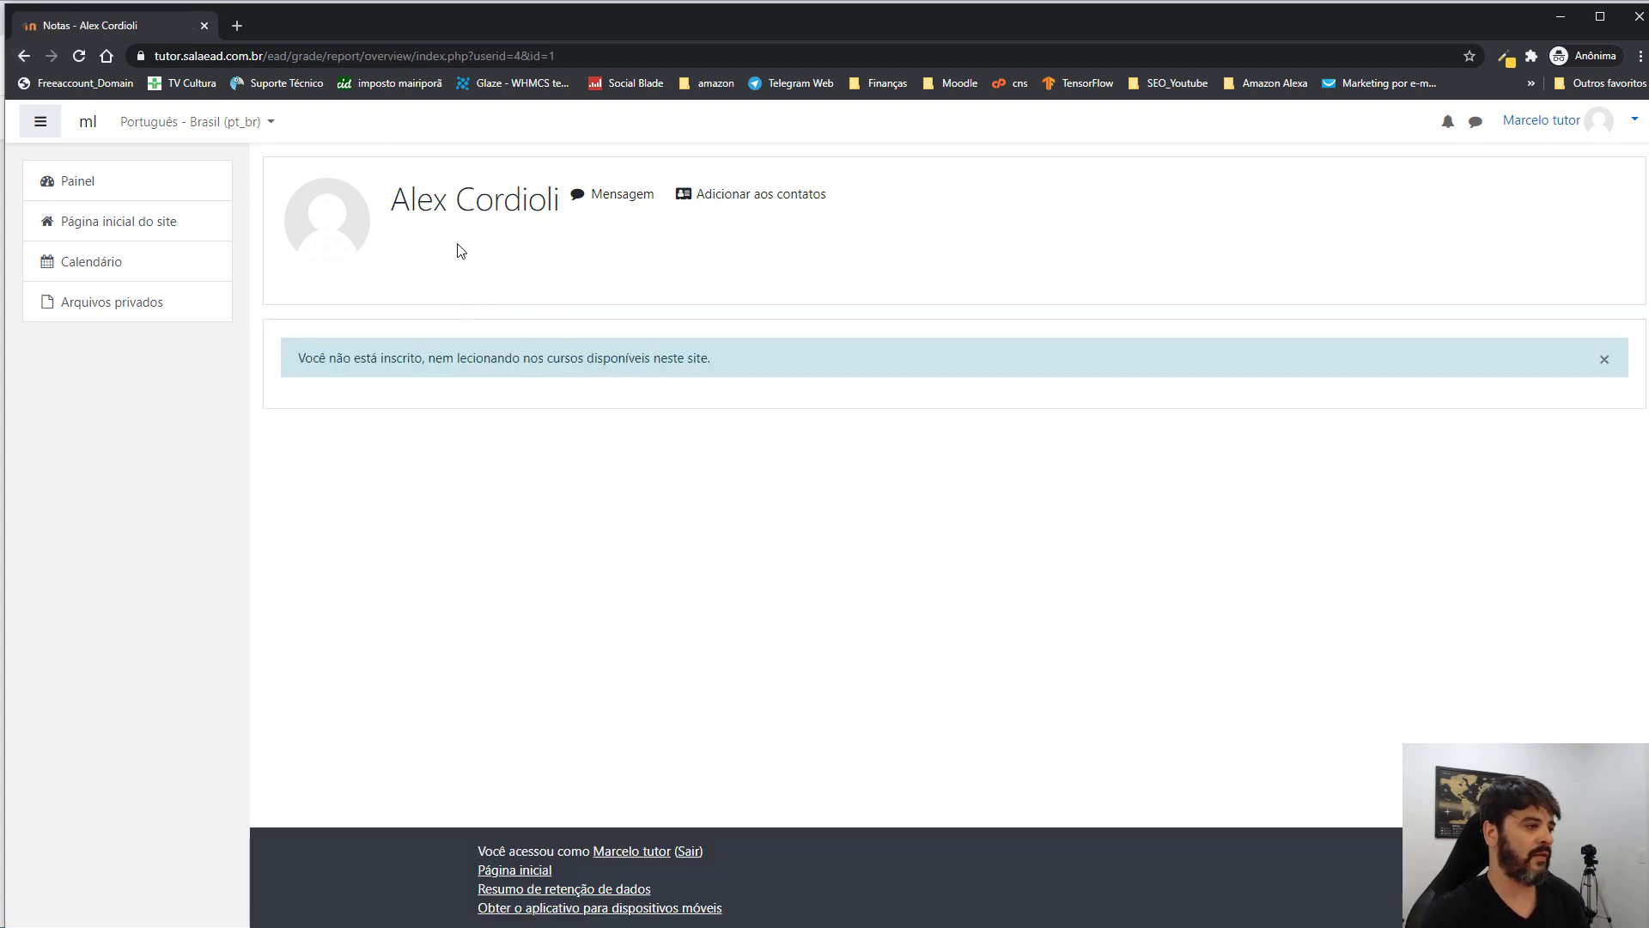
left_click(24, 58)
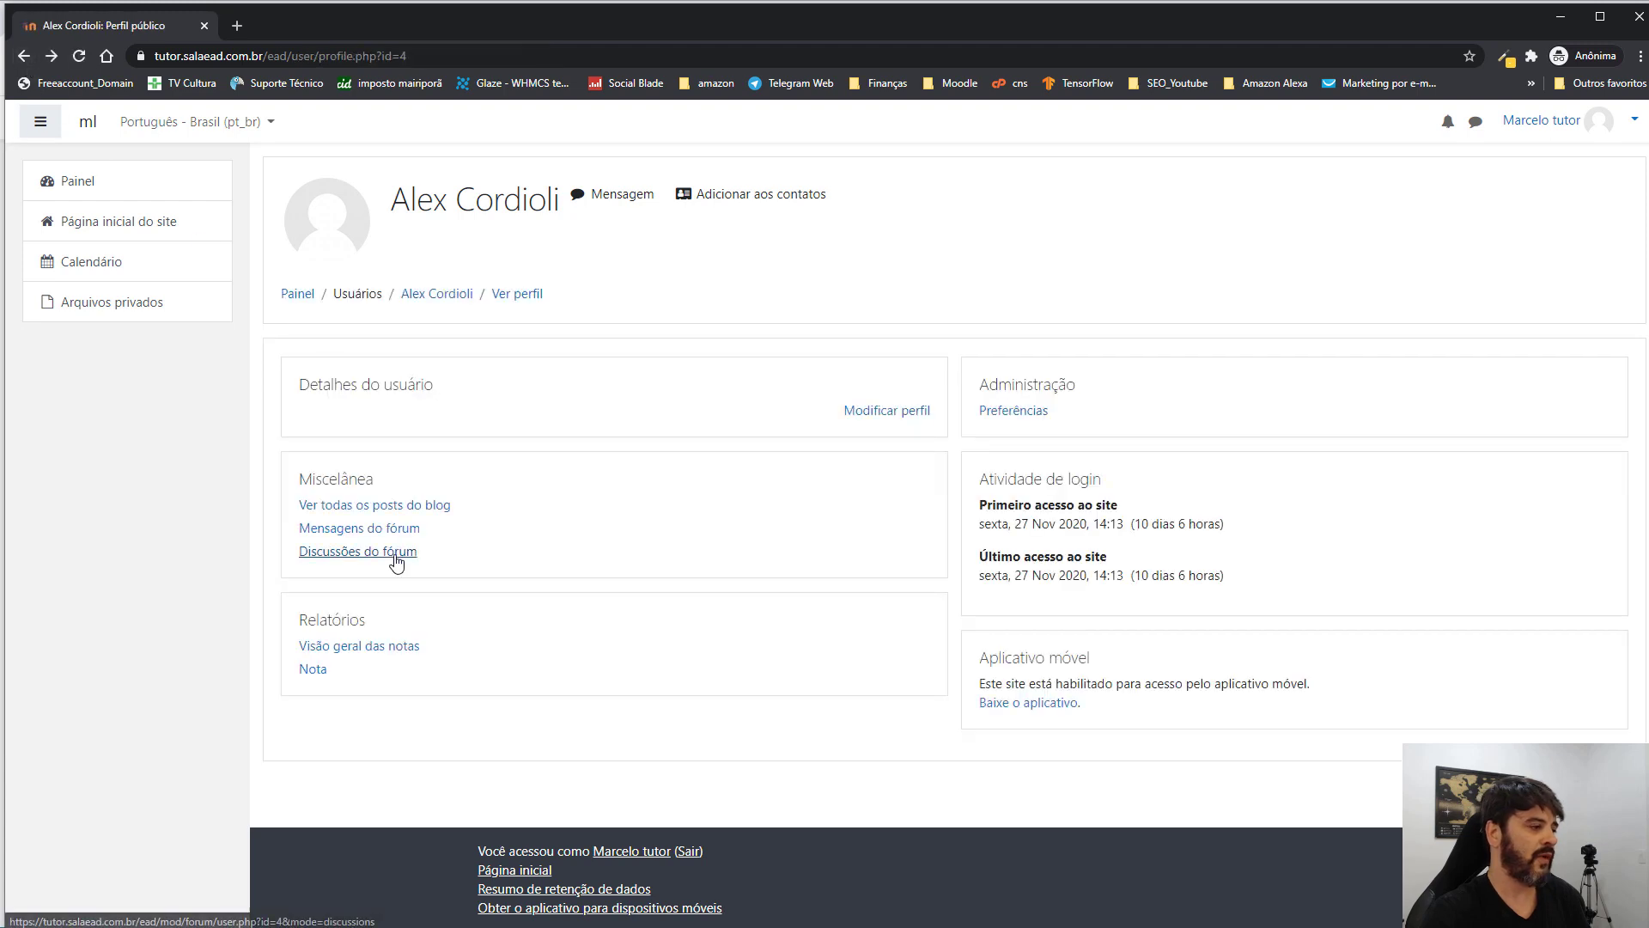
left_click(397, 554)
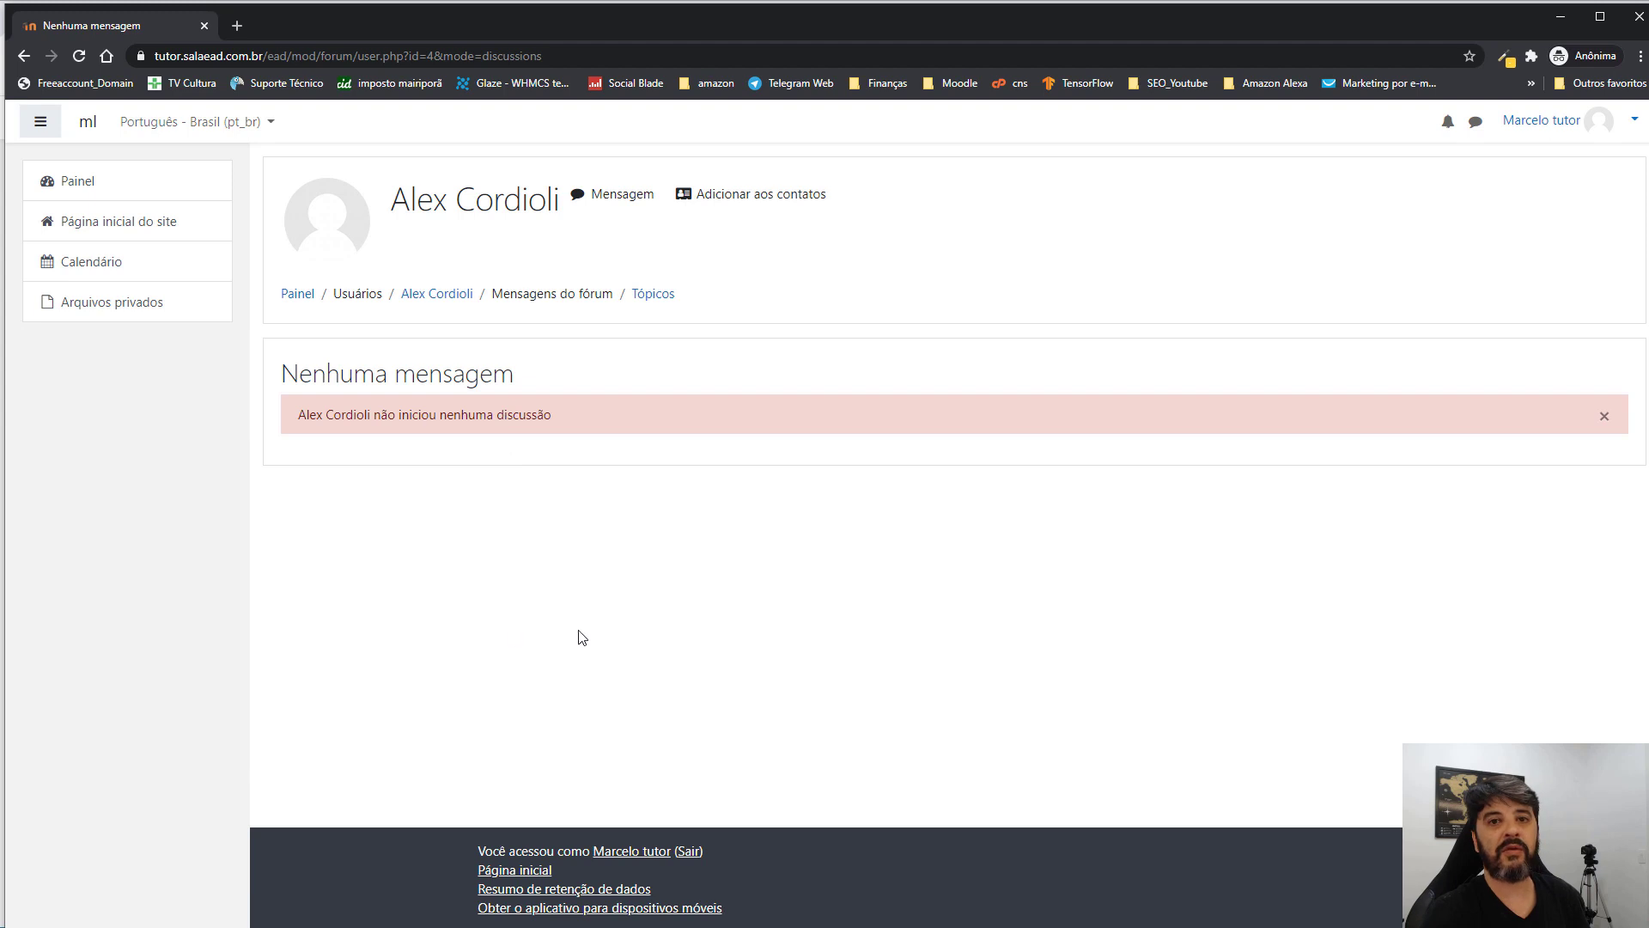
left_click(24, 59)
View the mentee's profile editing form and preferences, ending back on the mentee's profile.
left_click(880, 413)
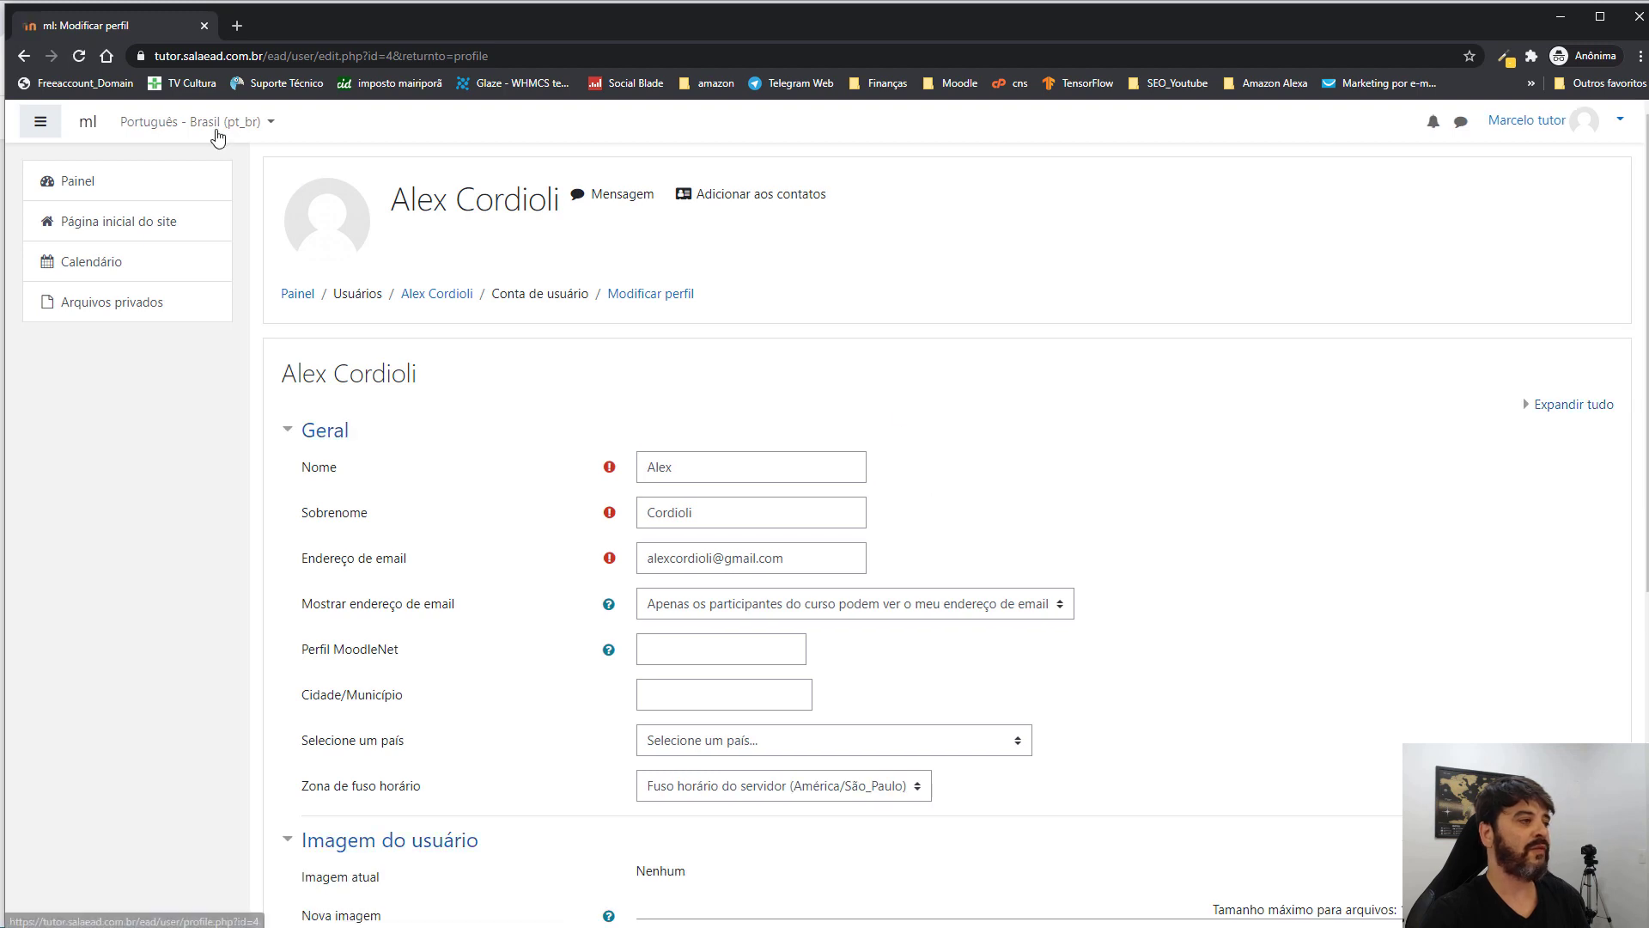
left_click(24, 56)
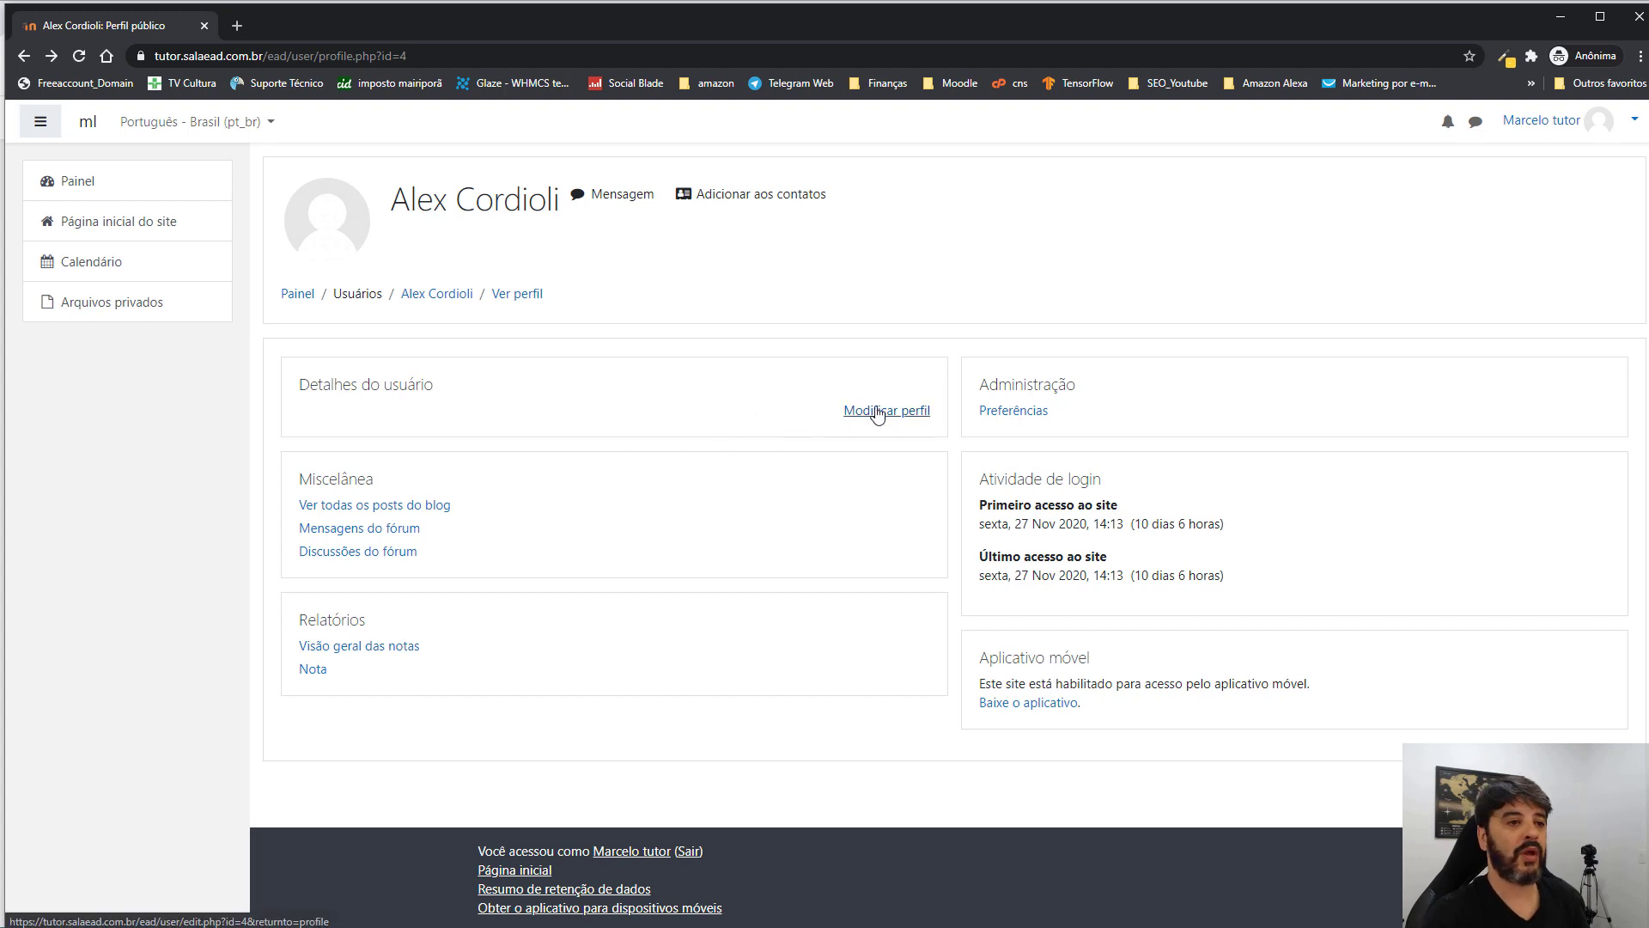
left_click(1034, 416)
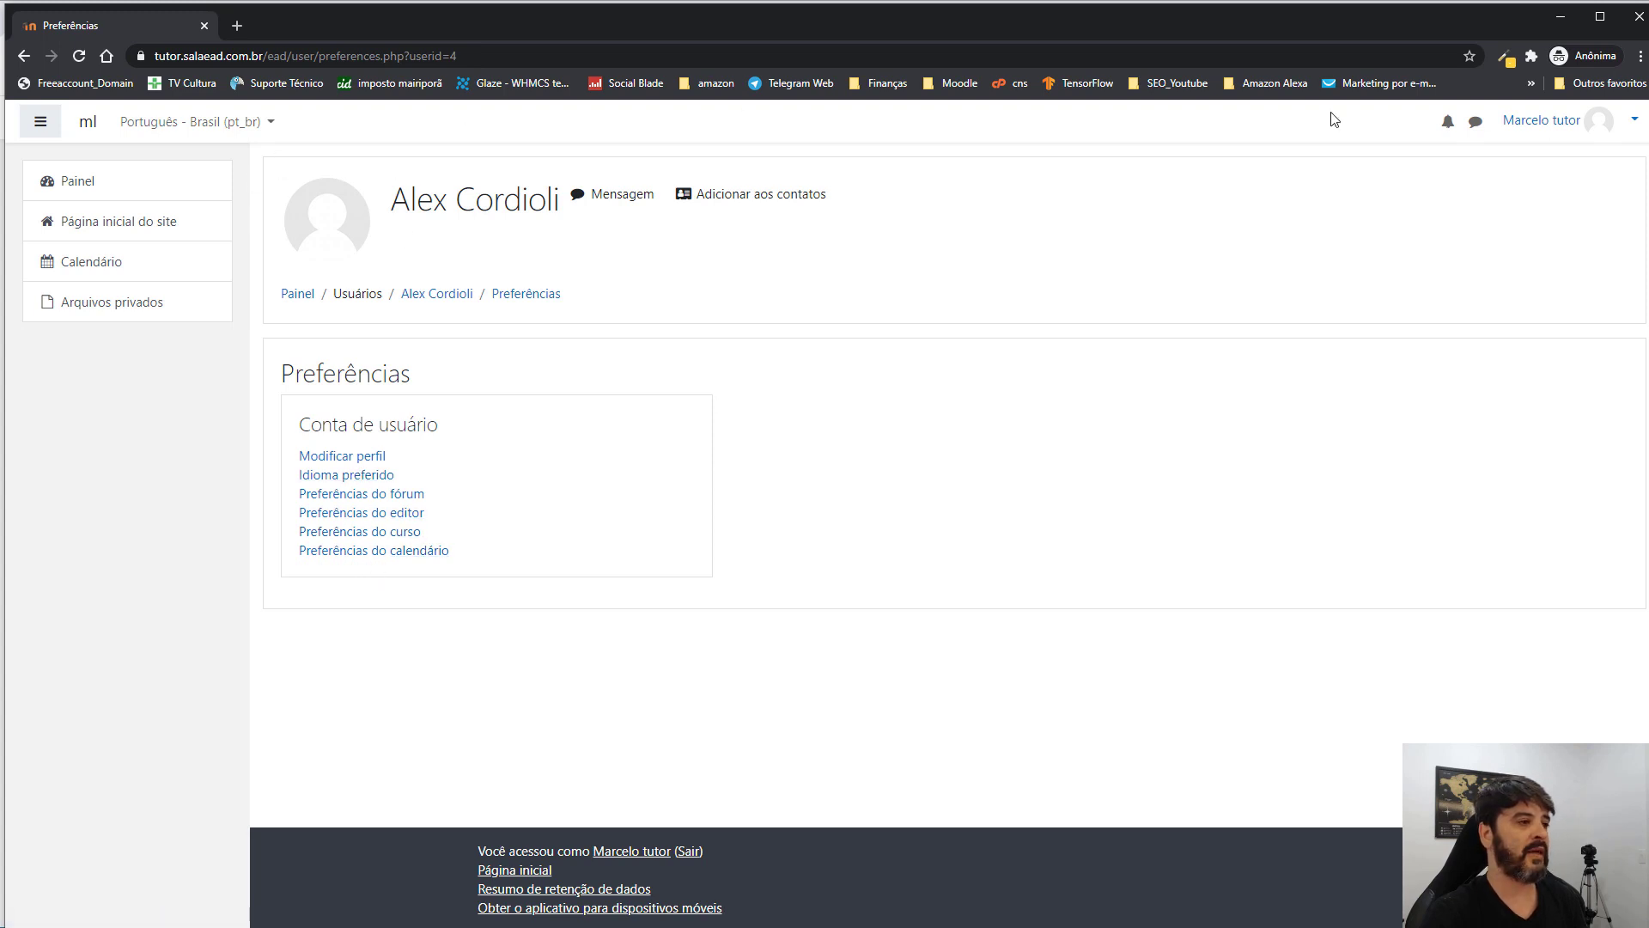
left_click(1598, 123)
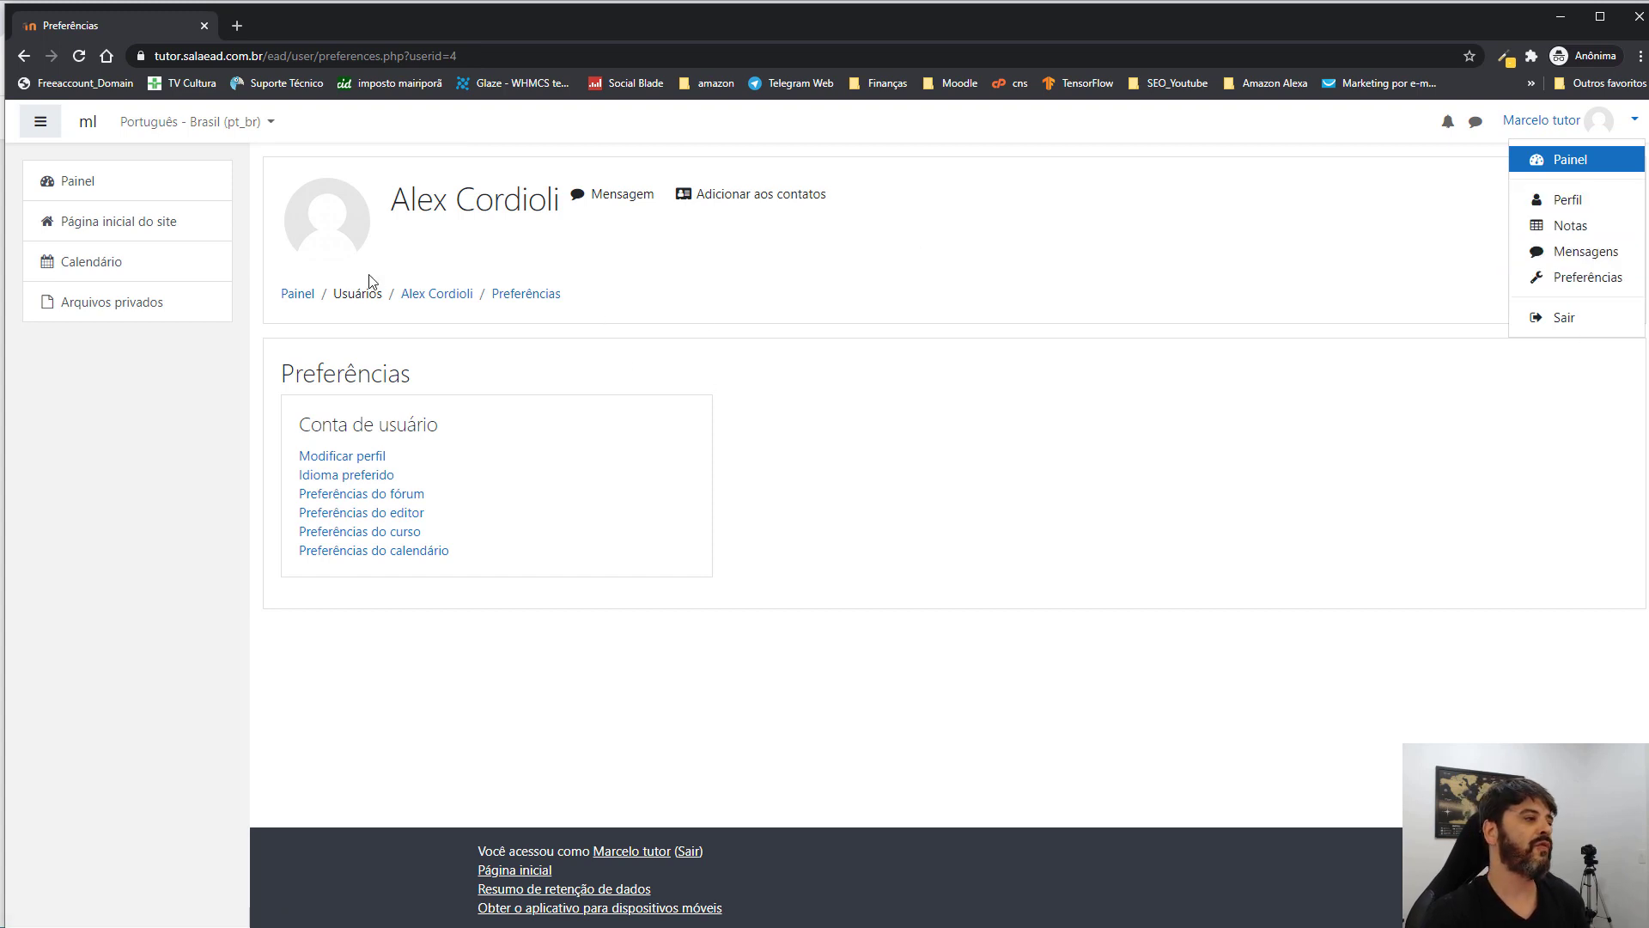
left_click(425, 297)
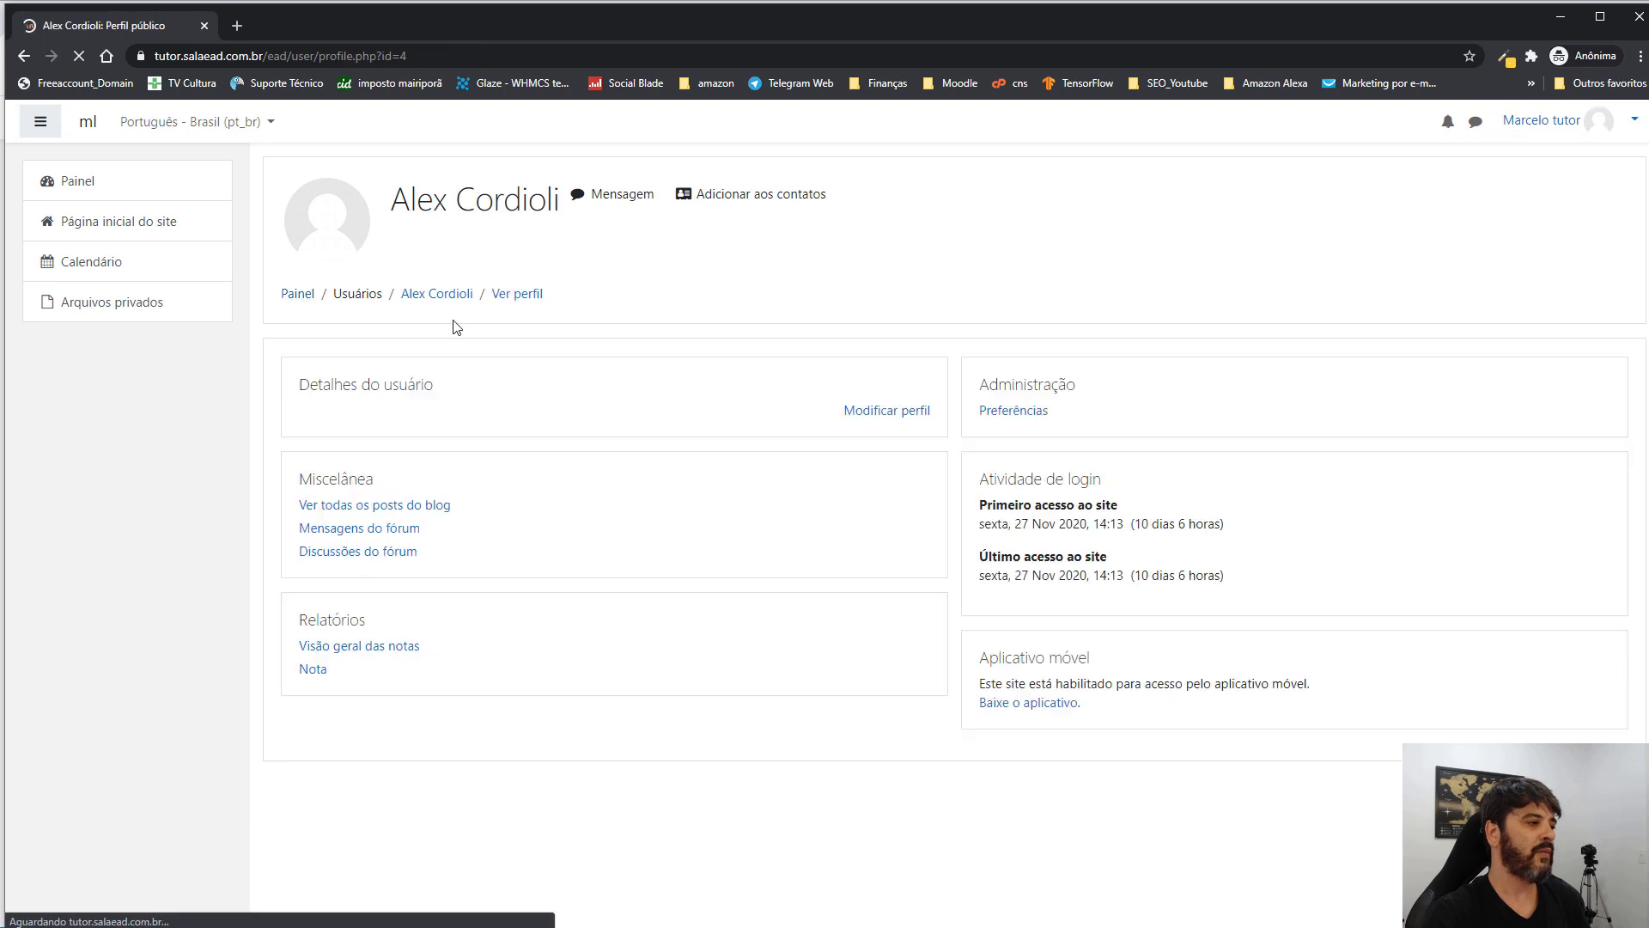